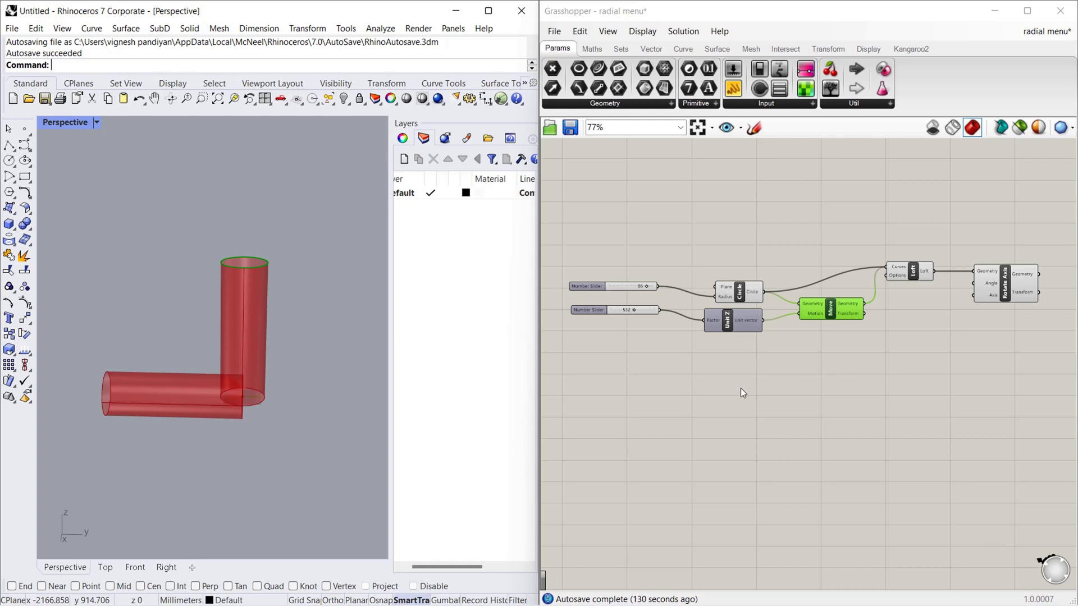
Step: Select Circle, Move, Loft and Rotate Axis in turn to highlight each one's geometry in Rhino
click(752, 355)
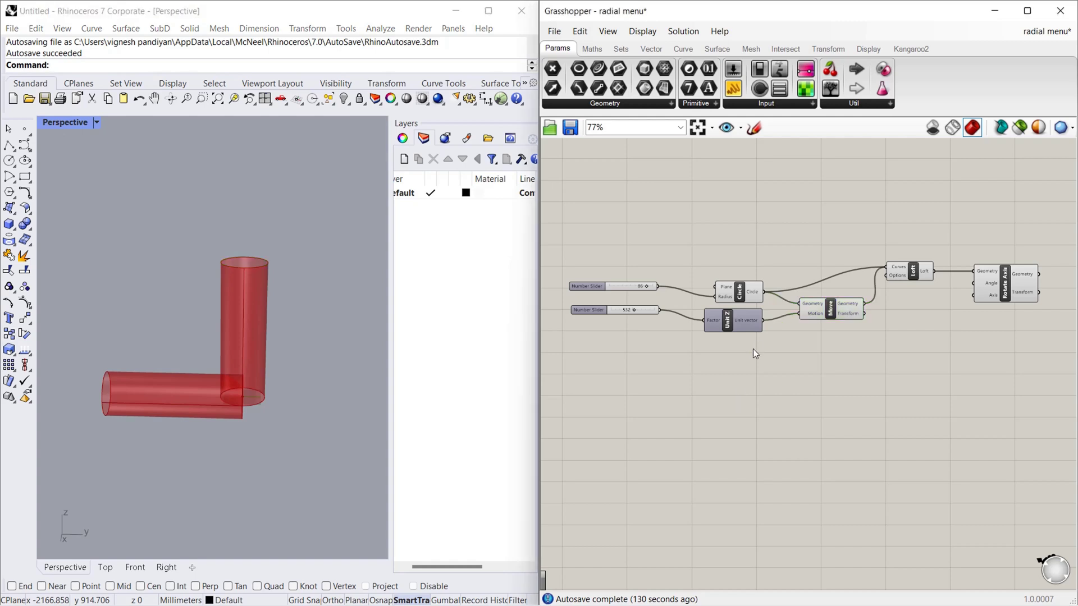
click(739, 293)
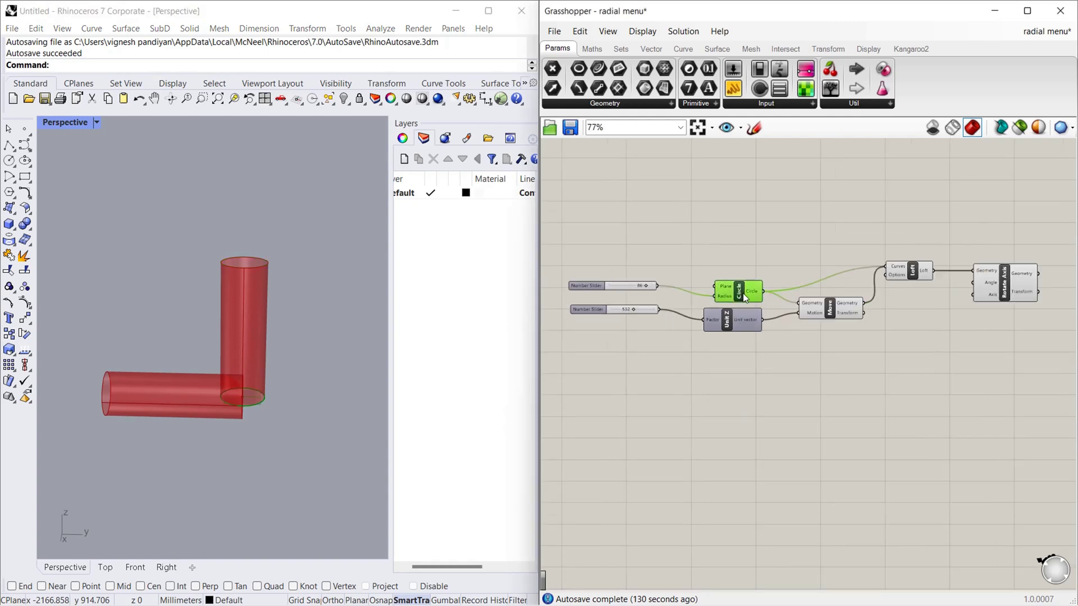
click(820, 308)
click(301, 426)
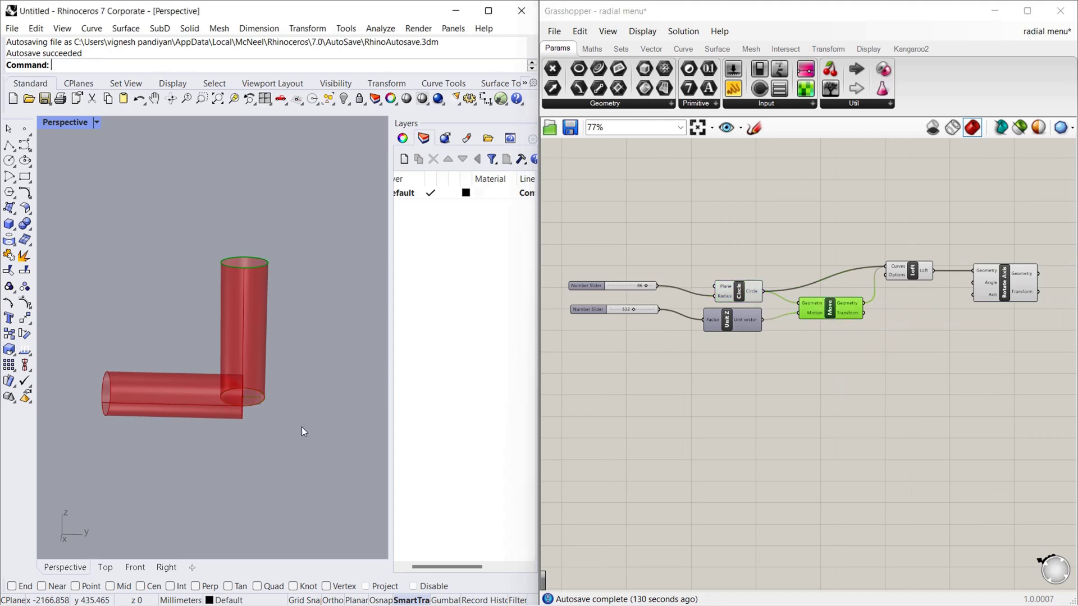
scroll(240, 369, up, 2)
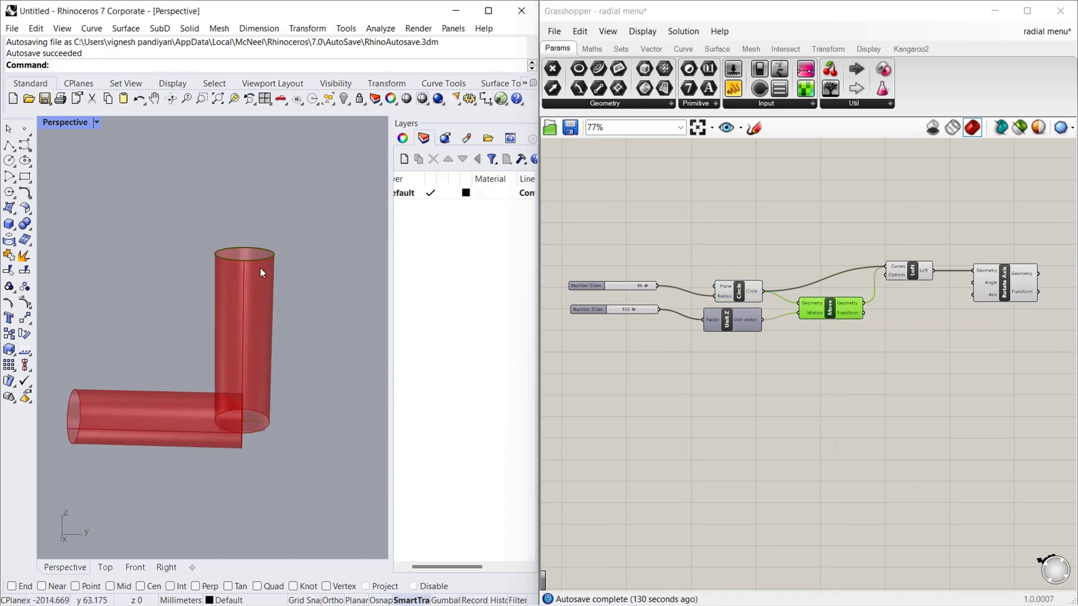
click(902, 271)
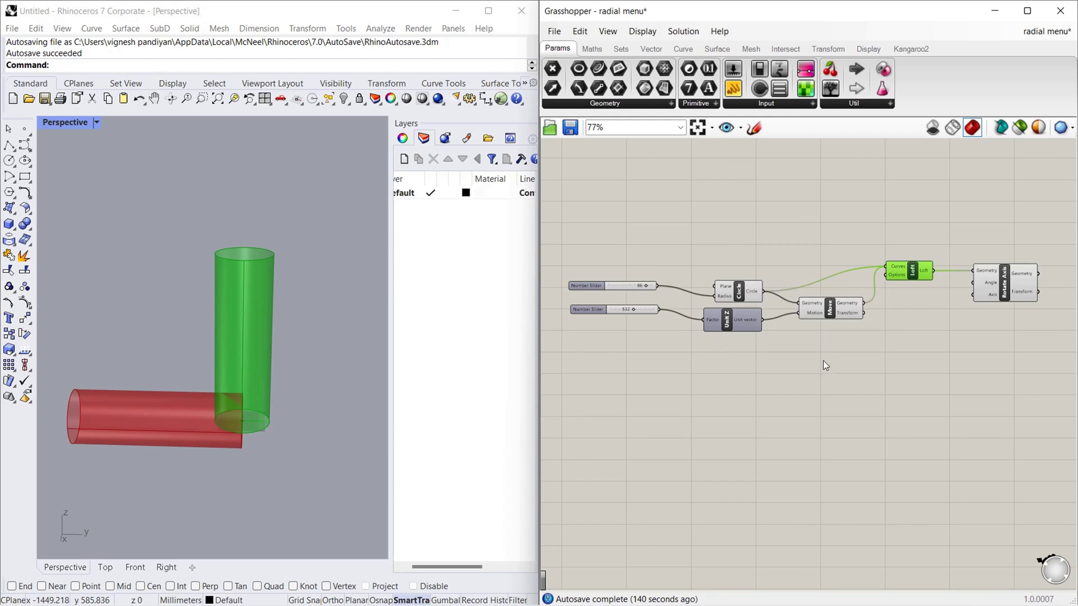
click(1010, 290)
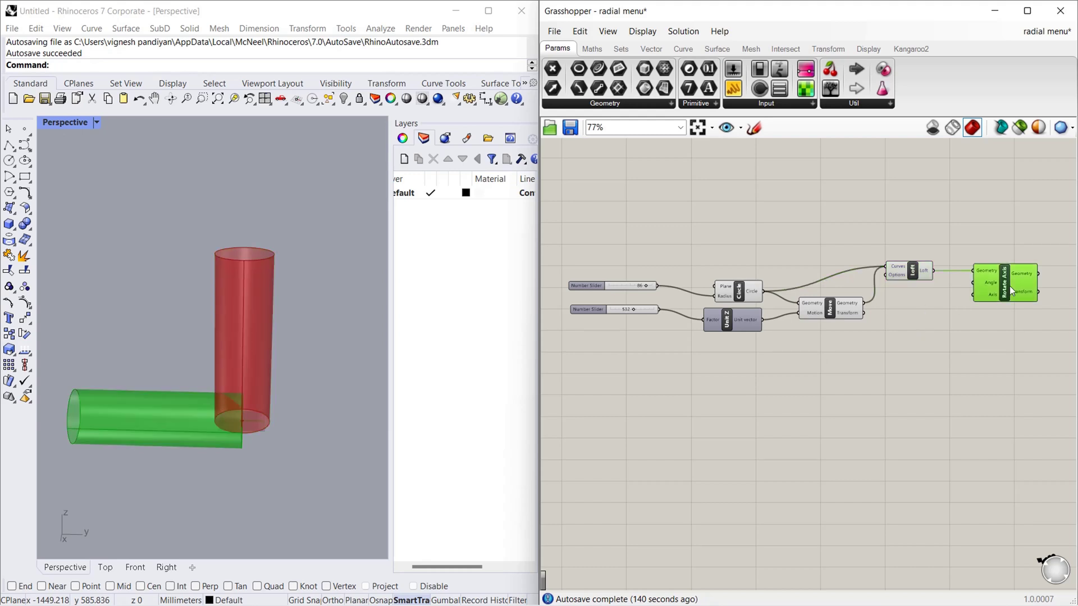
click(974, 352)
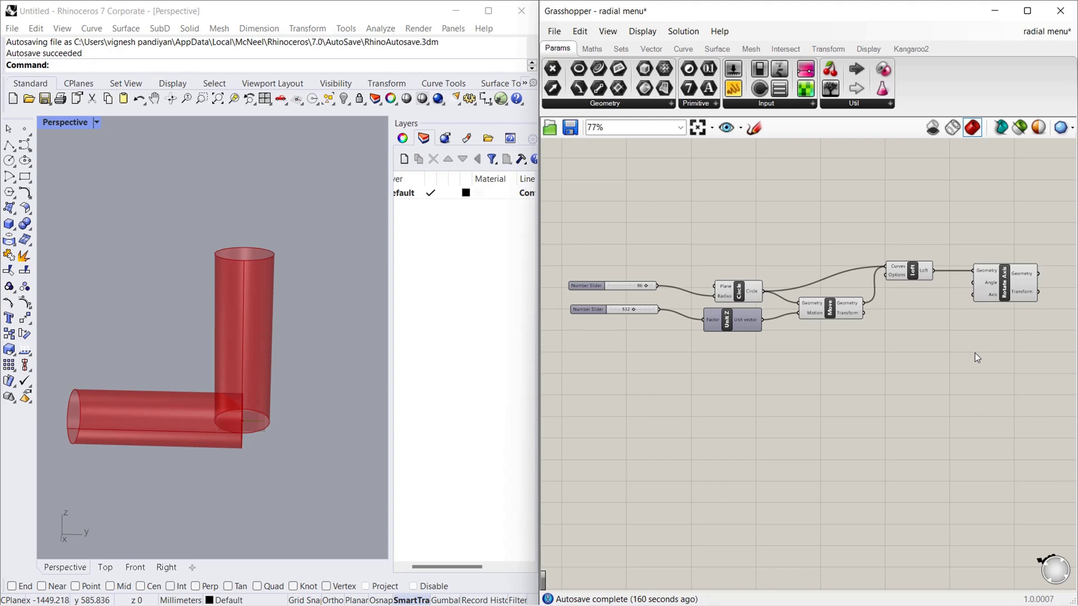
click(726, 289)
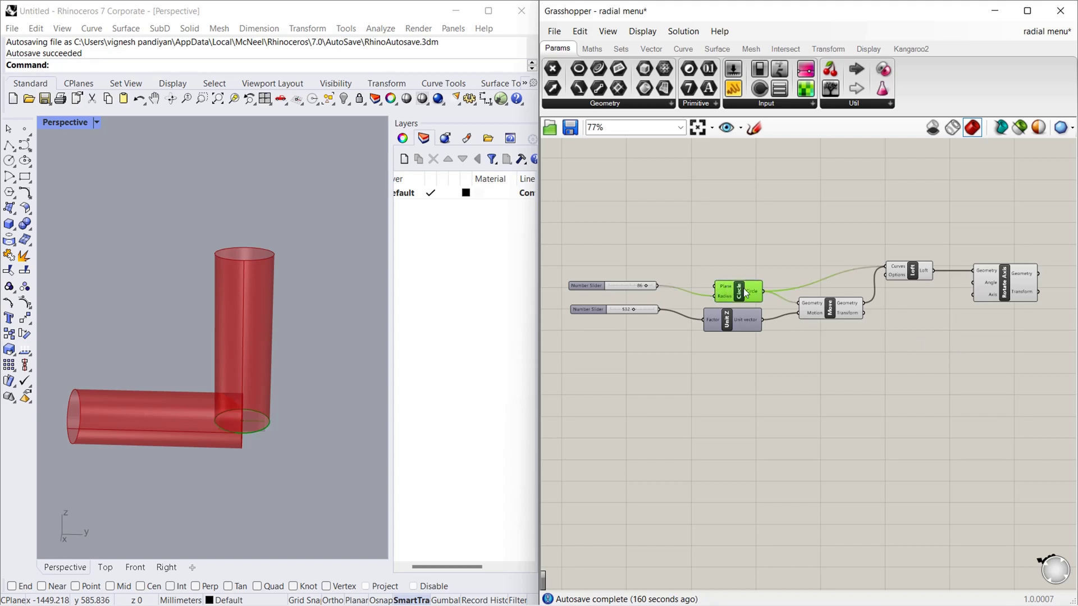
click(1006, 289)
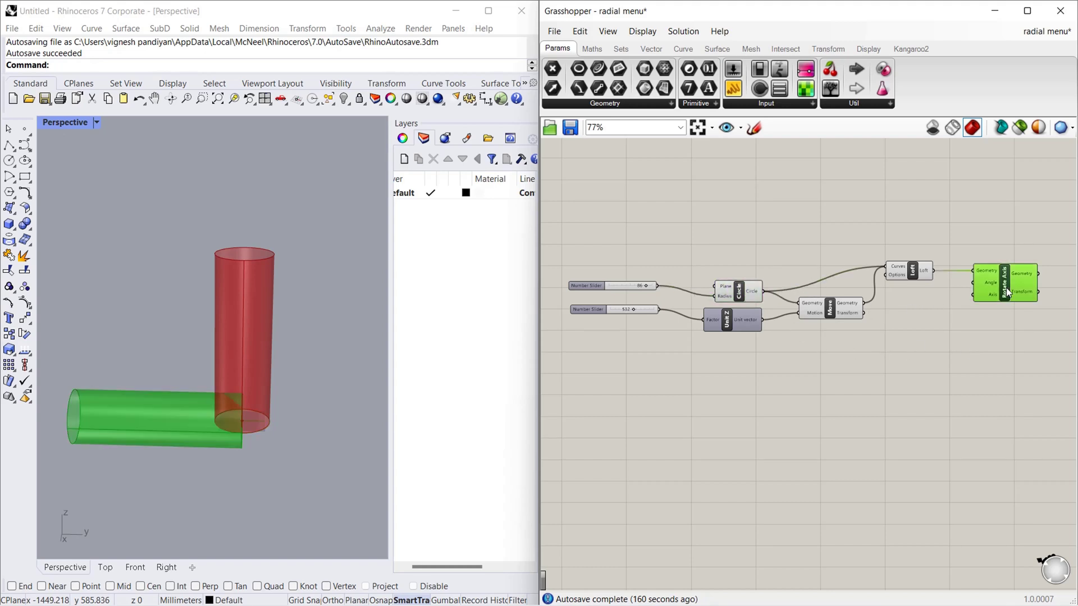
click(739, 297)
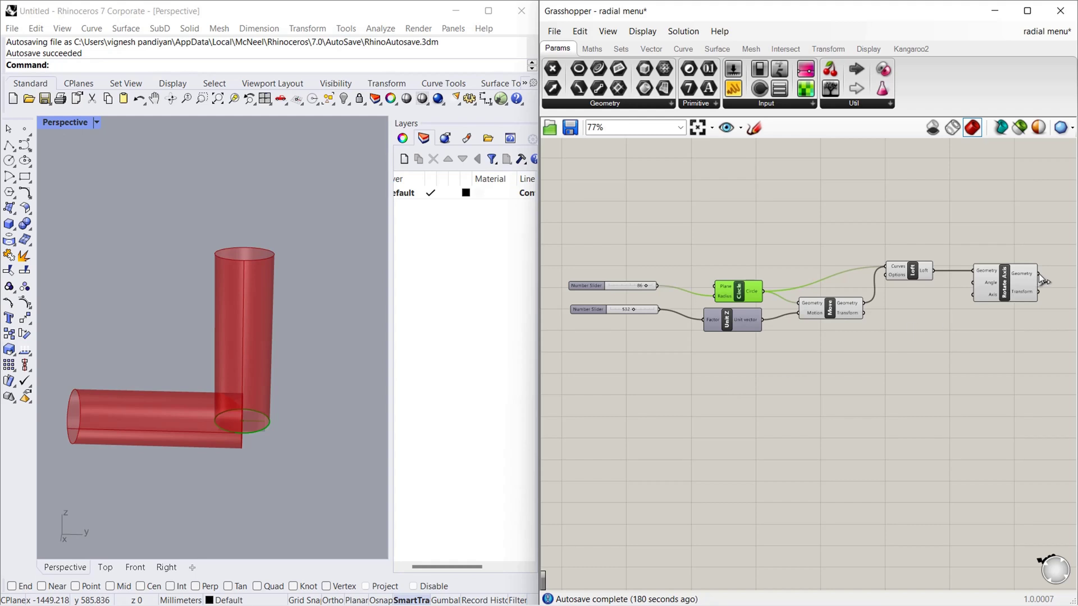
Step: Wire the rotated geometry into Move's geometry input, then undo the rewiring
drag(1039, 274, 804, 302)
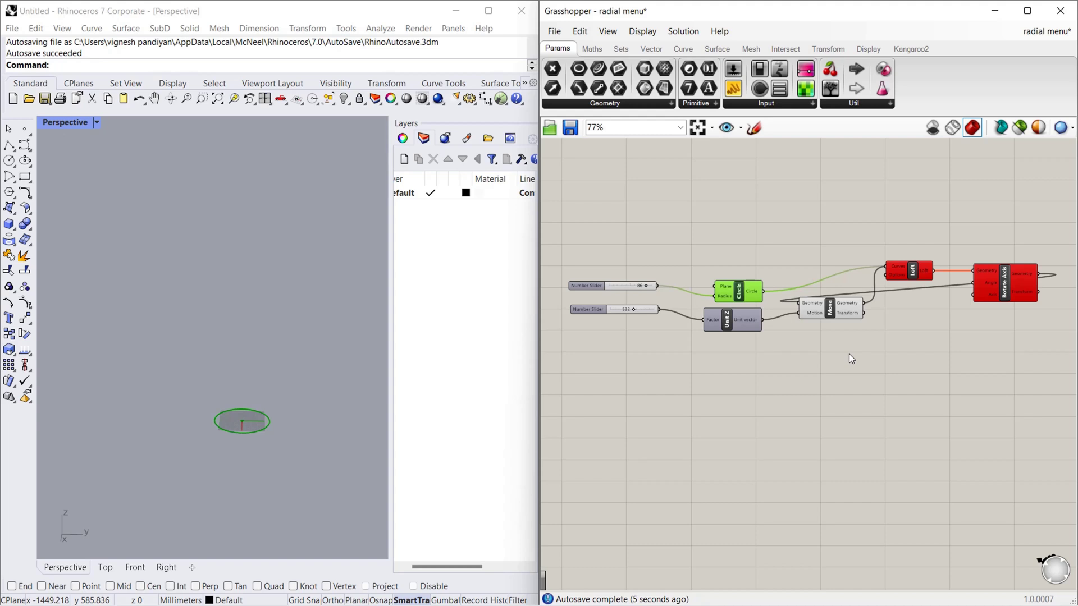
key(ctrl+z)
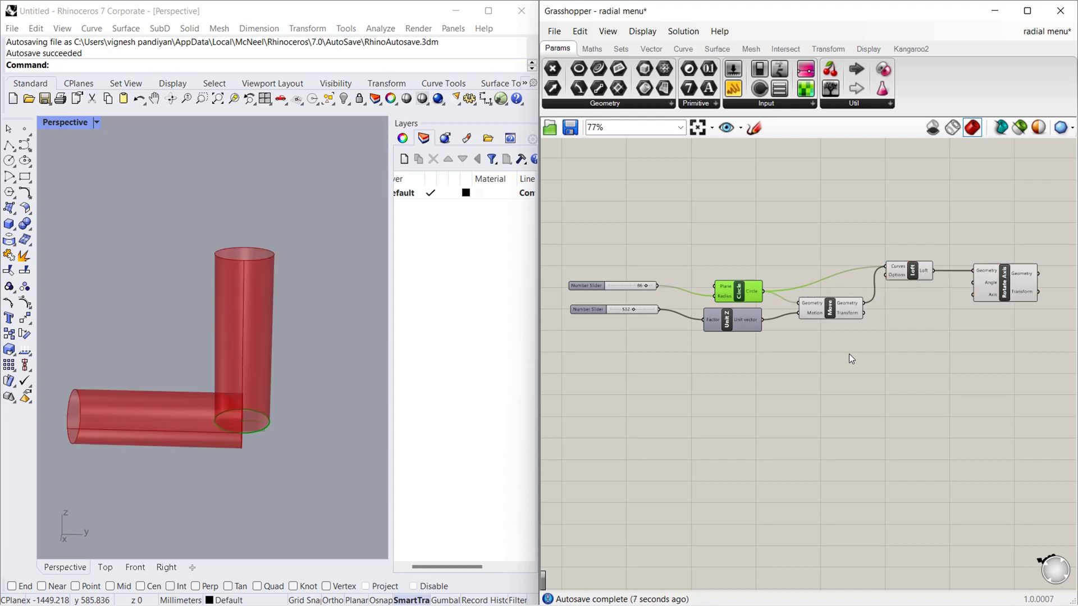
key(ctrl+z)
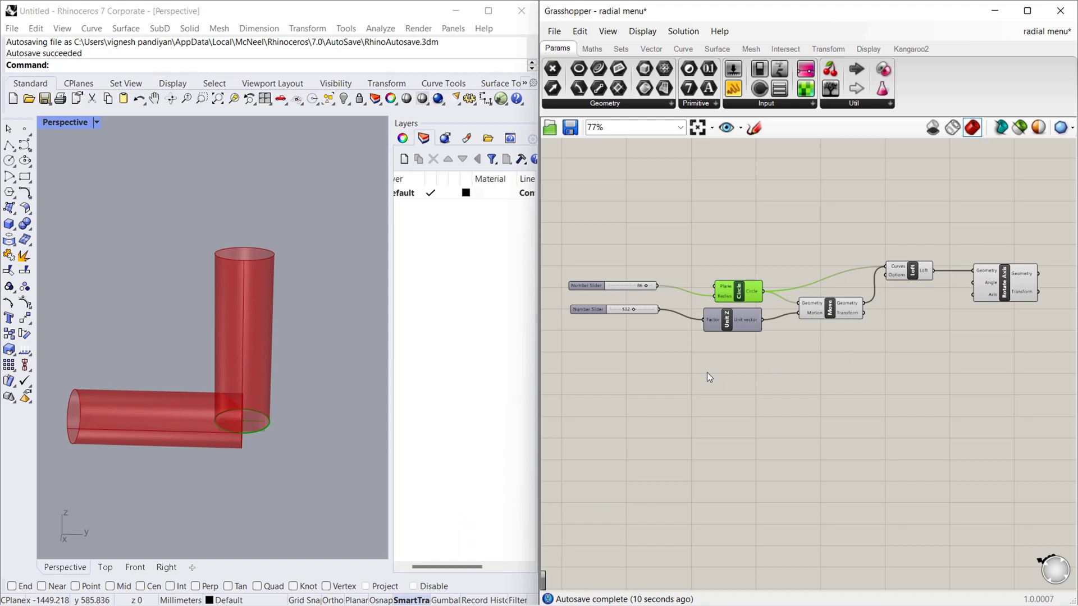
click(826, 413)
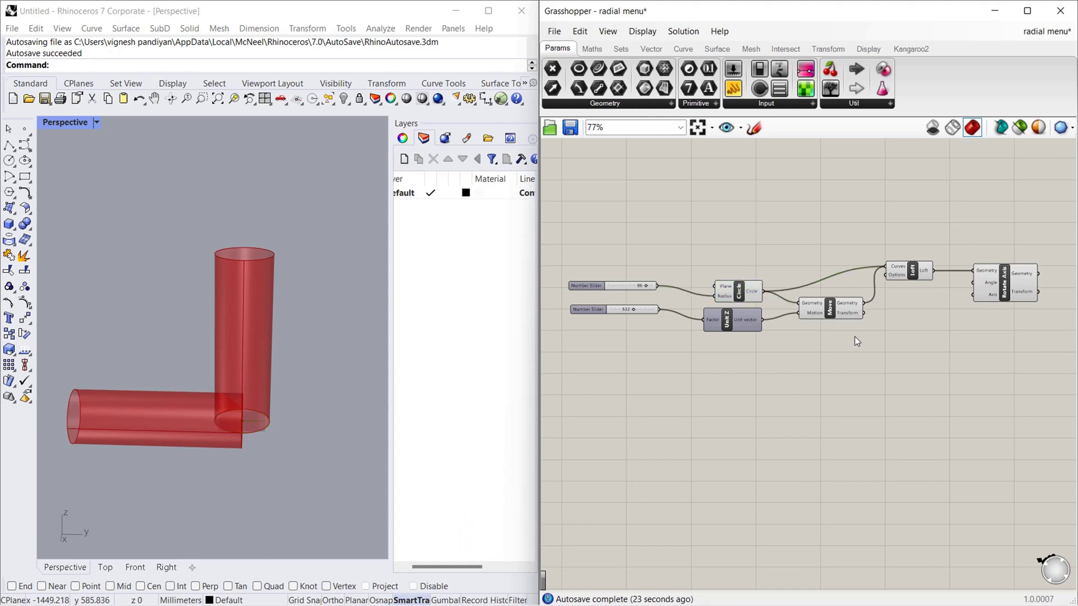
Step: Bring up Move's radial menu and the canvas context menu, then dismiss them
click(844, 305)
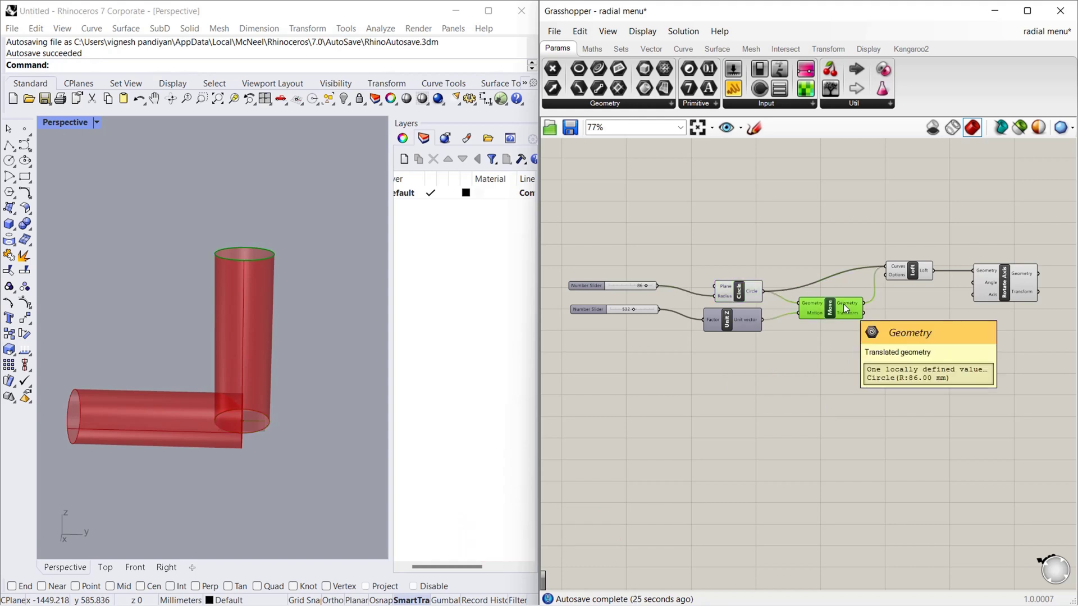
middle_click(843, 305)
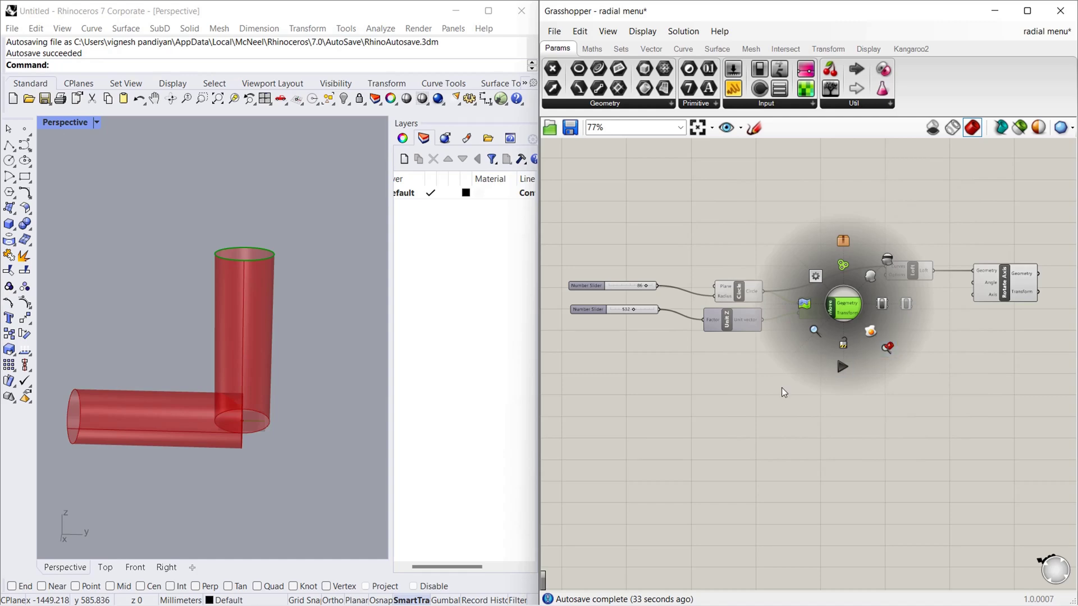
right_click(762, 384)
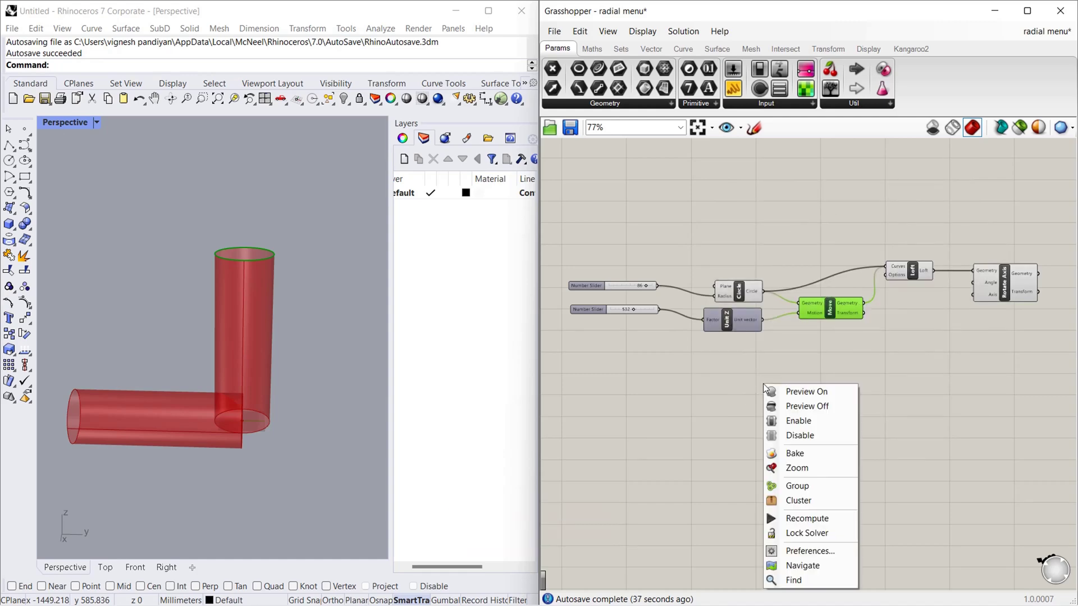
click(797, 358)
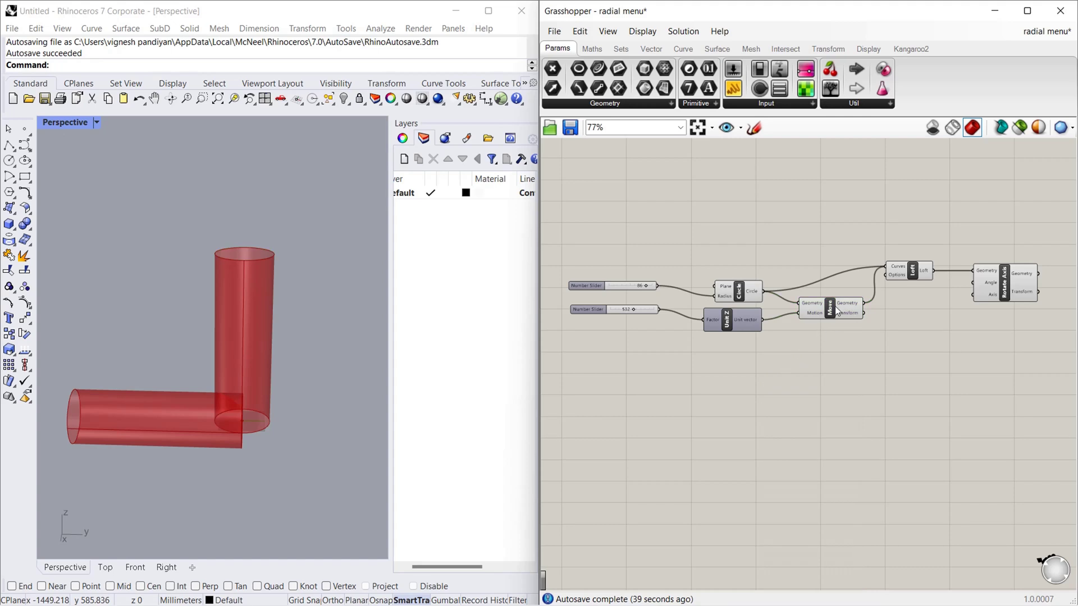
click(830, 310)
click(788, 333)
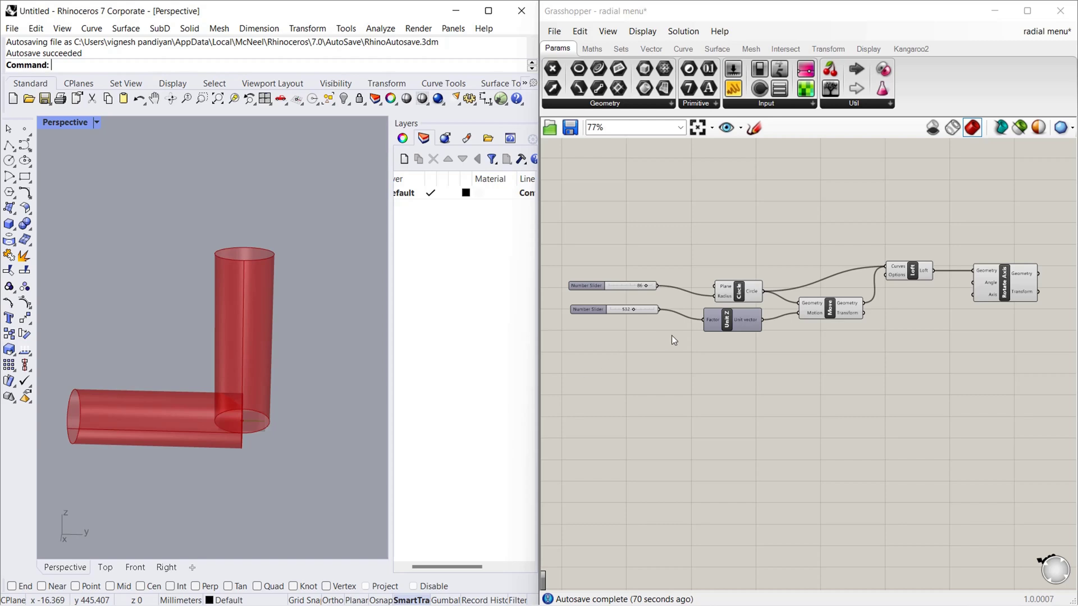
Step: Preview the circle, moved circle, loft and rotated cylinder by selecting each component again
click(747, 292)
scroll(223, 428, up, 2)
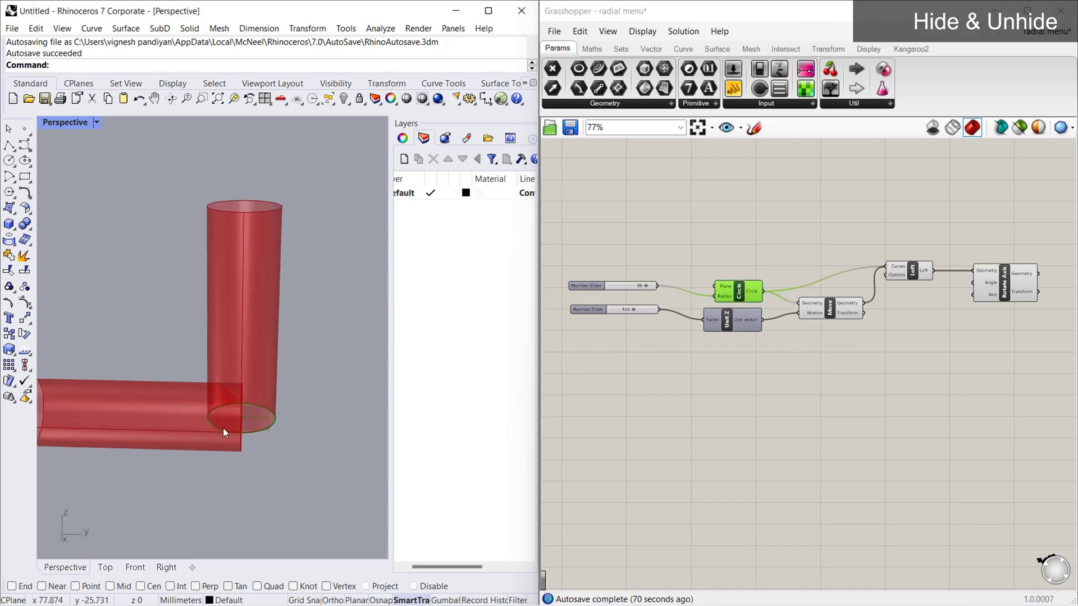
click(830, 310)
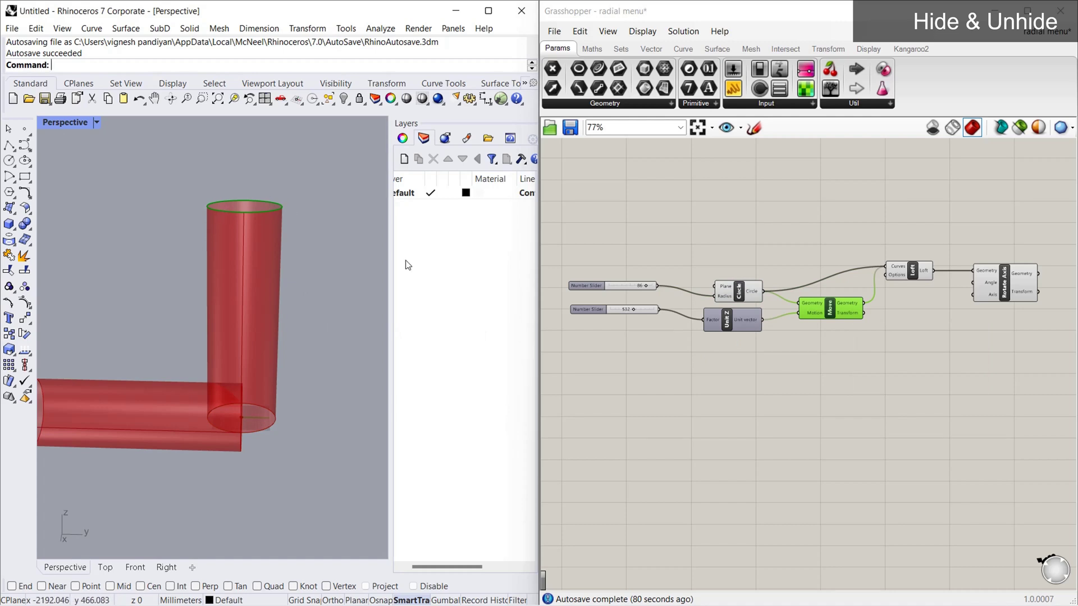
click(914, 273)
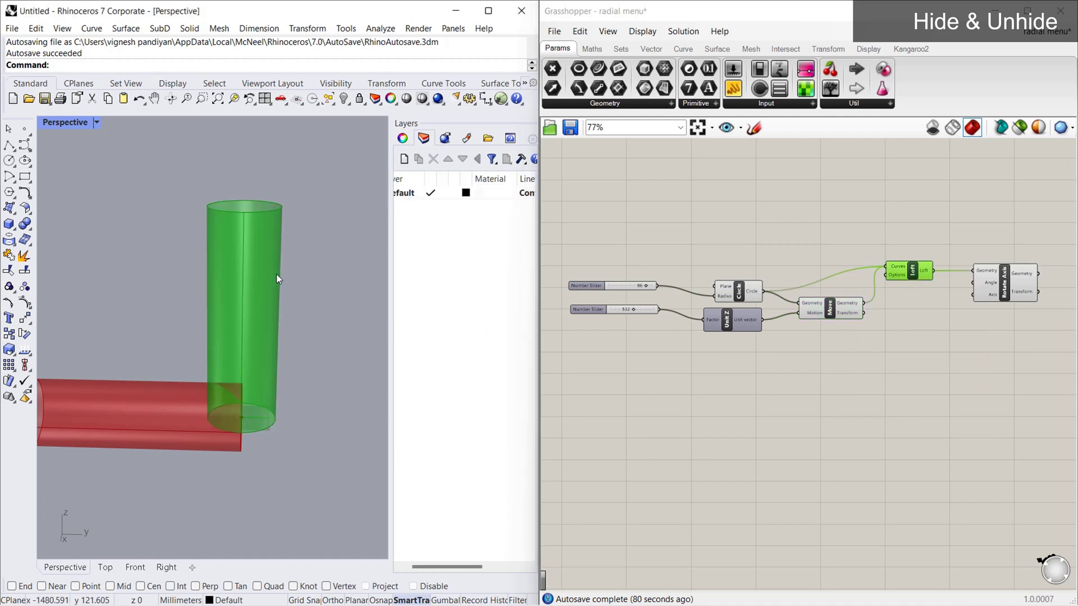
click(1006, 289)
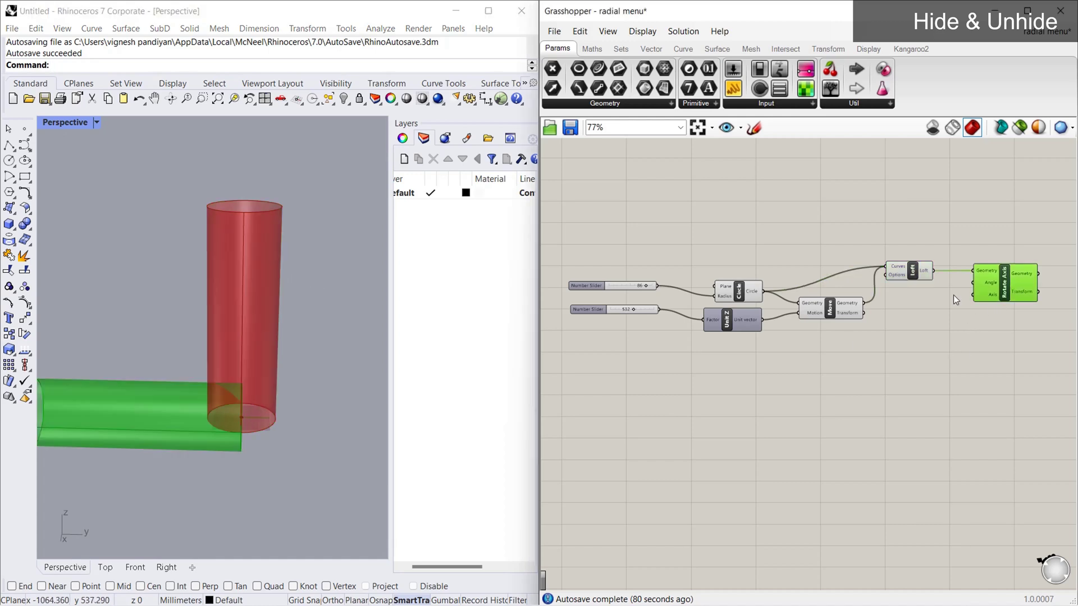
scroll(315, 342, down, 1)
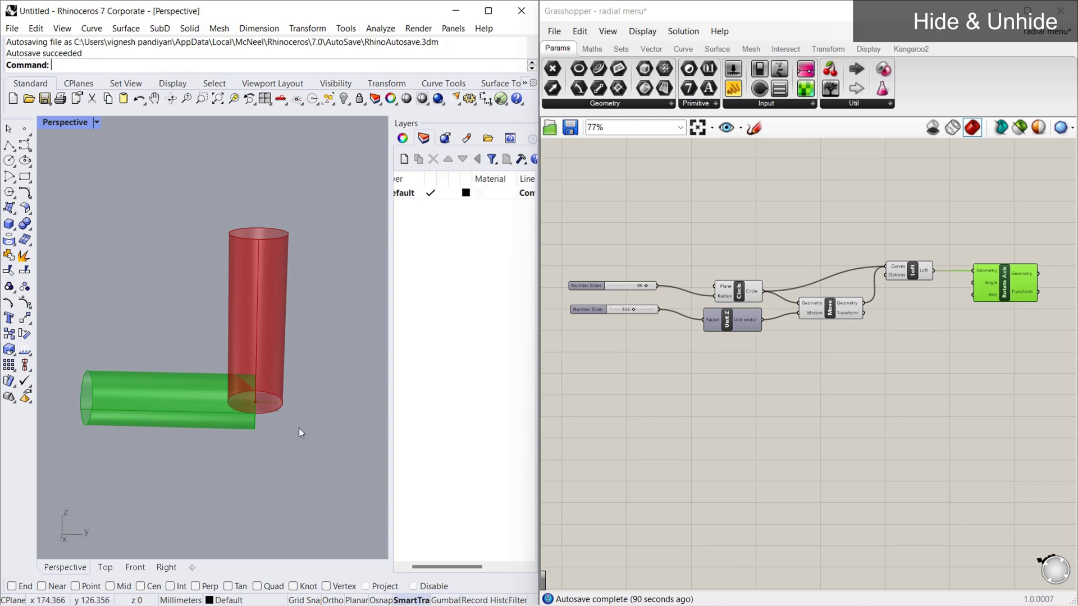
click(795, 374)
click(912, 272)
click(830, 308)
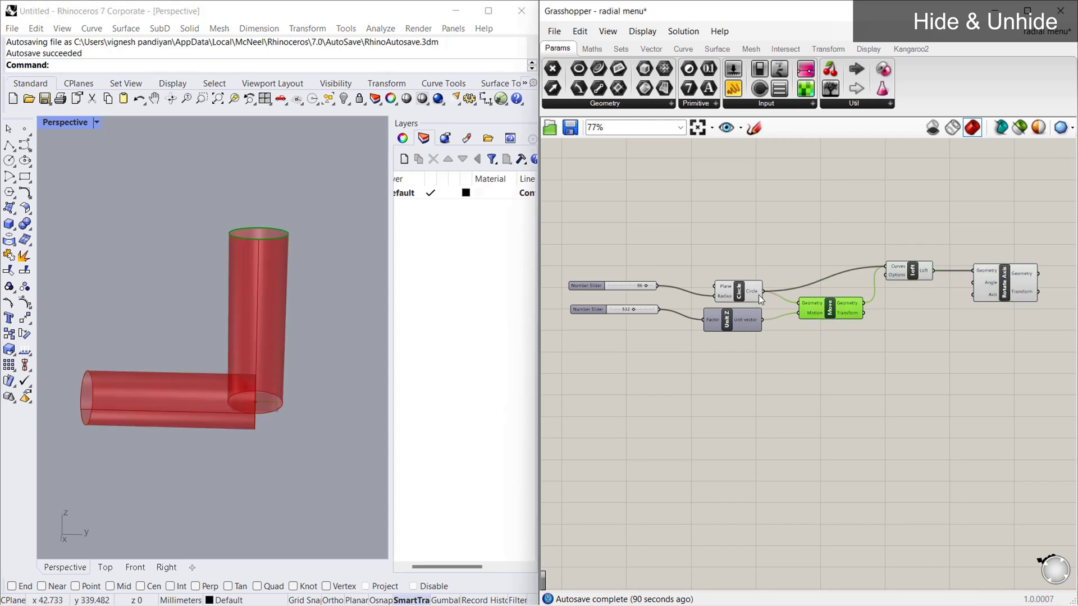
click(847, 390)
Step: Turn off preview for the Loft, Move and Circle components
click(918, 273)
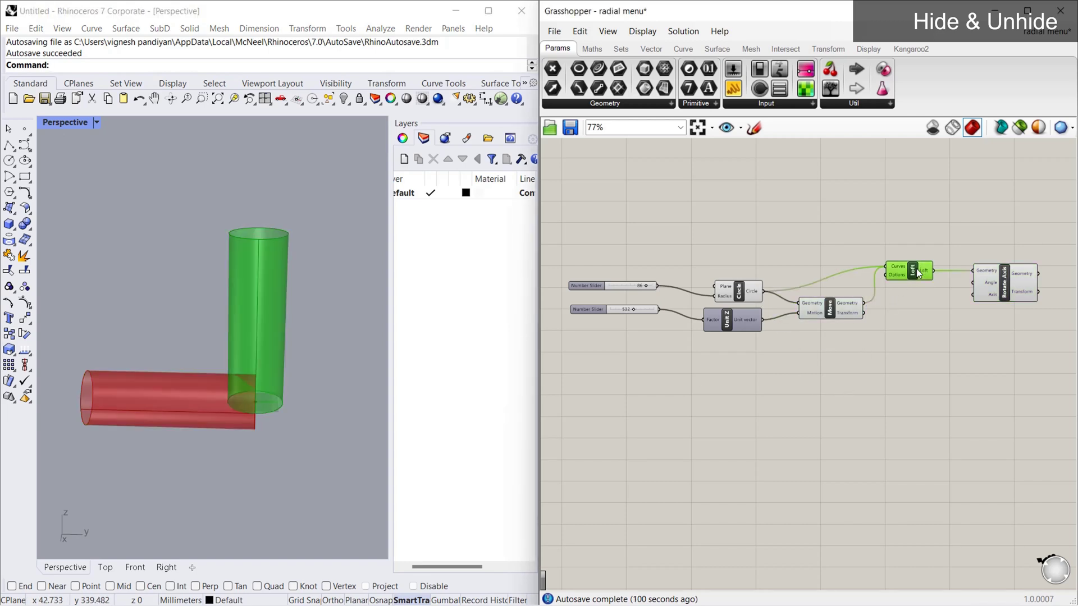
middle_click(914, 271)
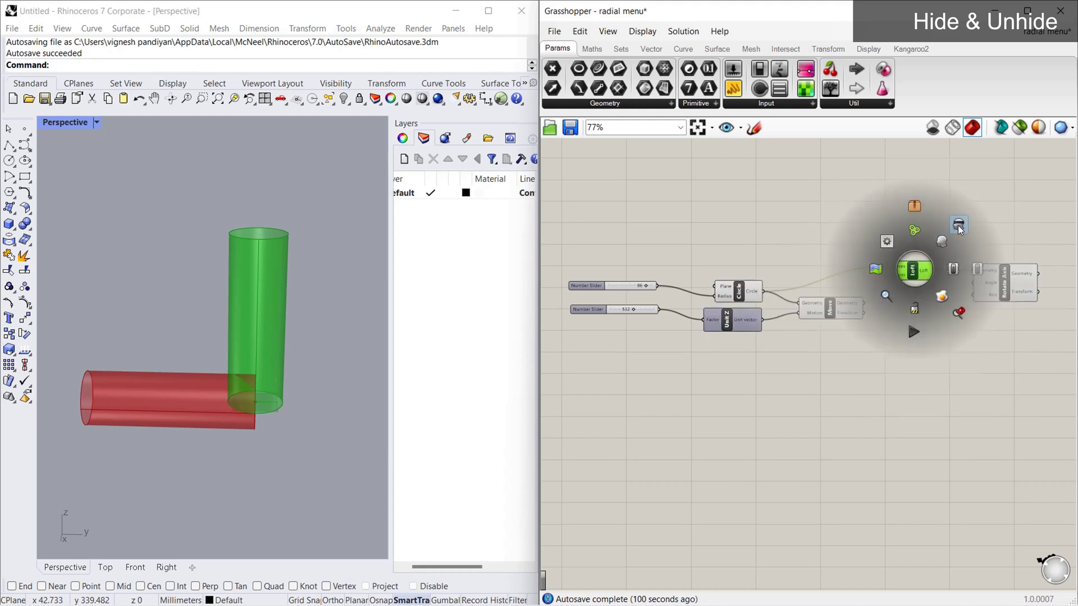
click(957, 225)
click(907, 331)
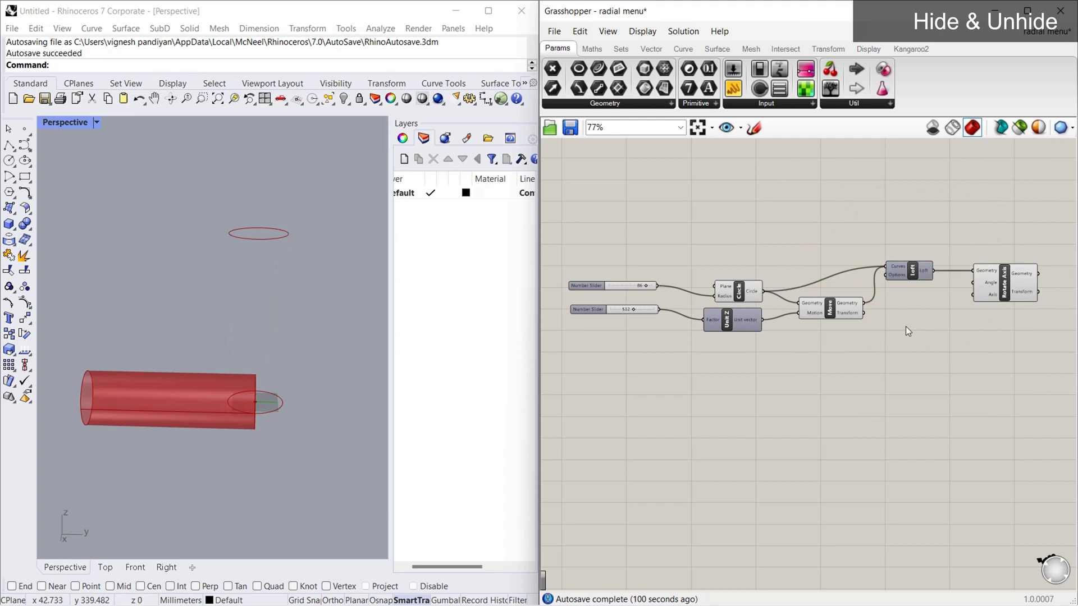
click(359, 246)
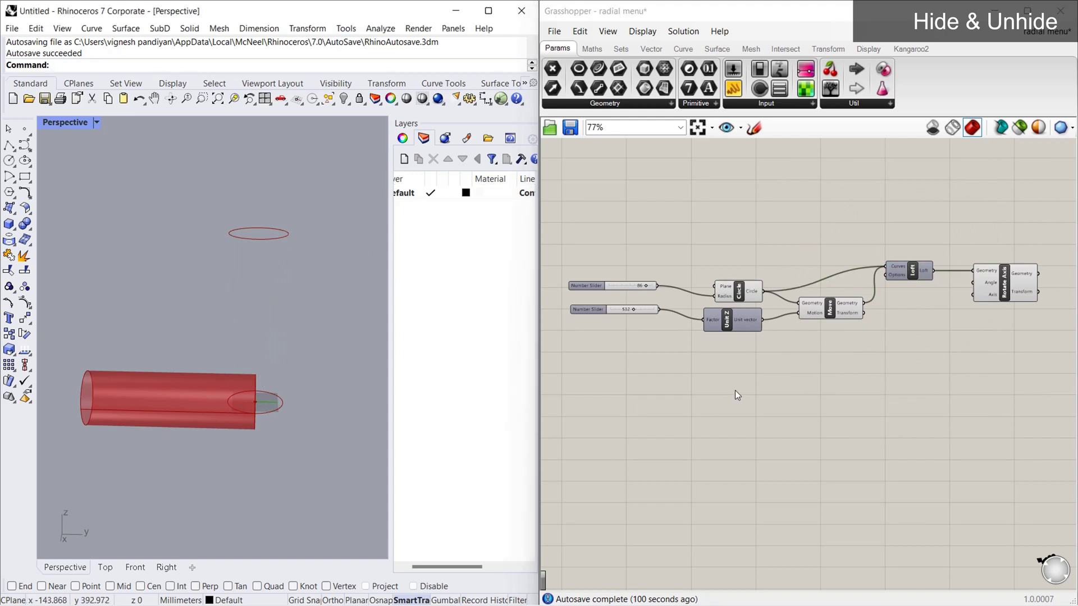
click(831, 312)
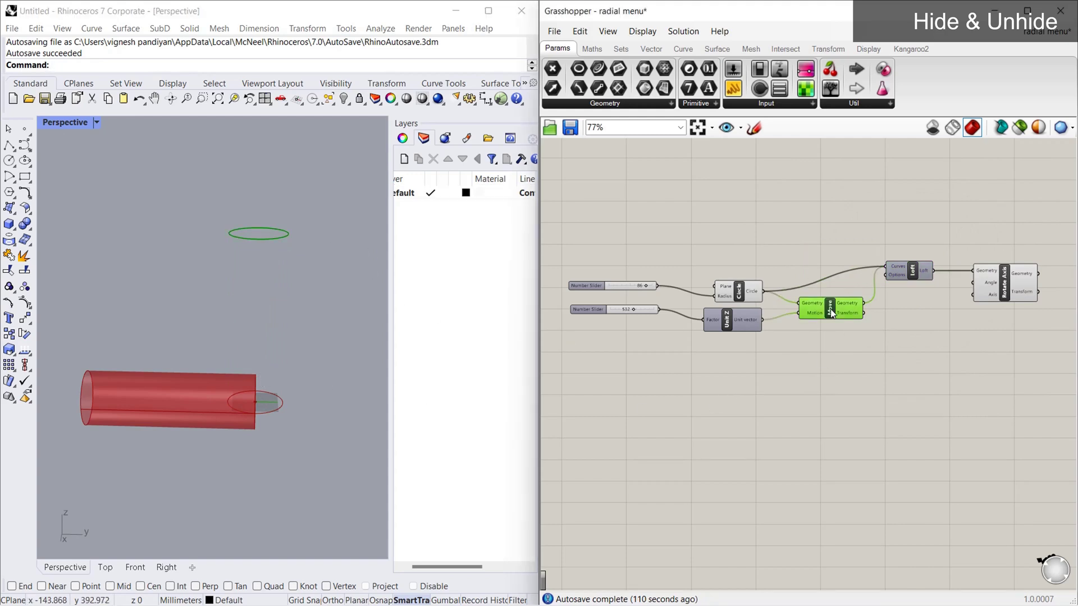
middle_click(831, 313)
click(869, 267)
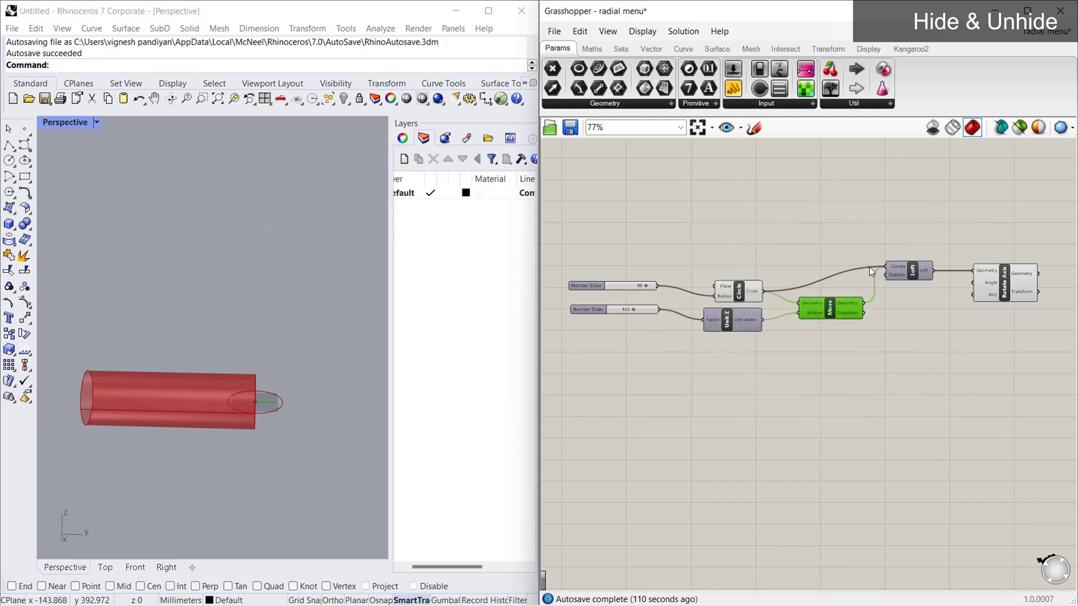
click(746, 293)
middle_click(745, 292)
click(794, 250)
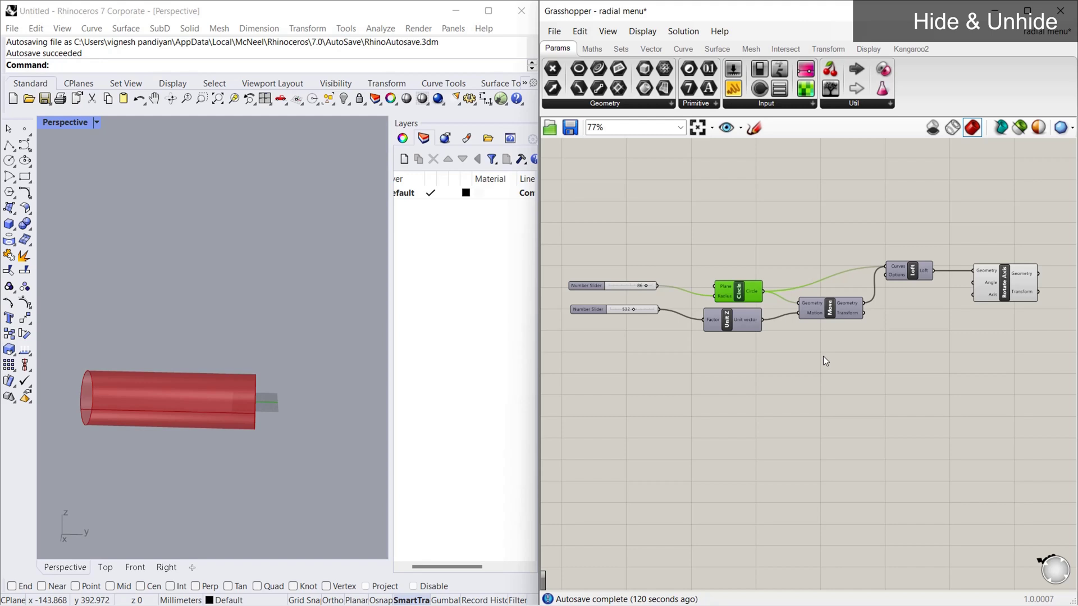
Step: Hide the Rotate Axis preview and turn the Loft and Circle previews back on
click(997, 285)
middle_click(1003, 277)
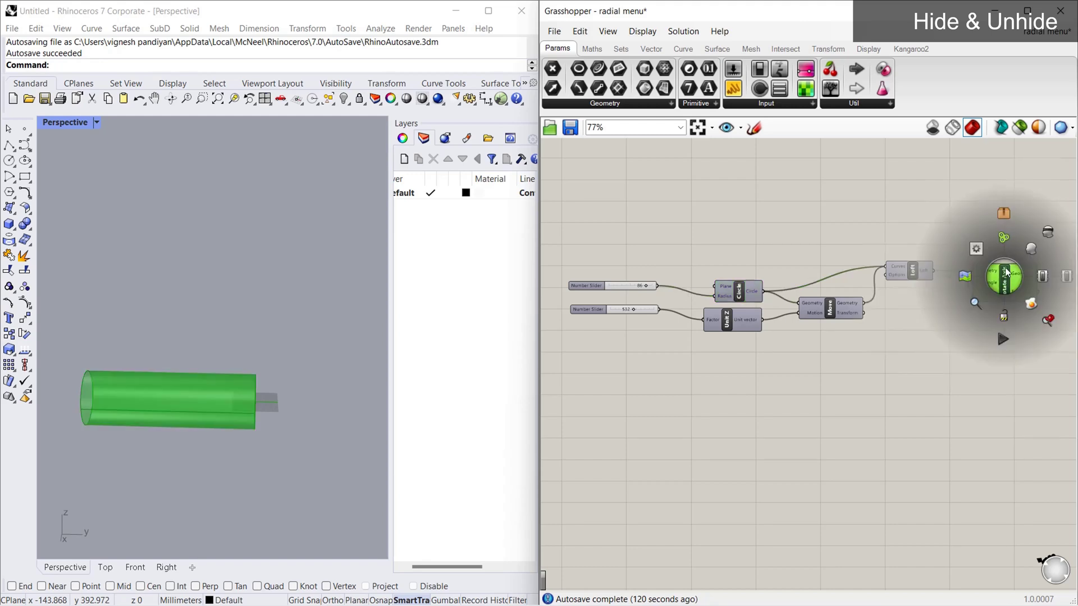
click(1038, 241)
click(910, 274)
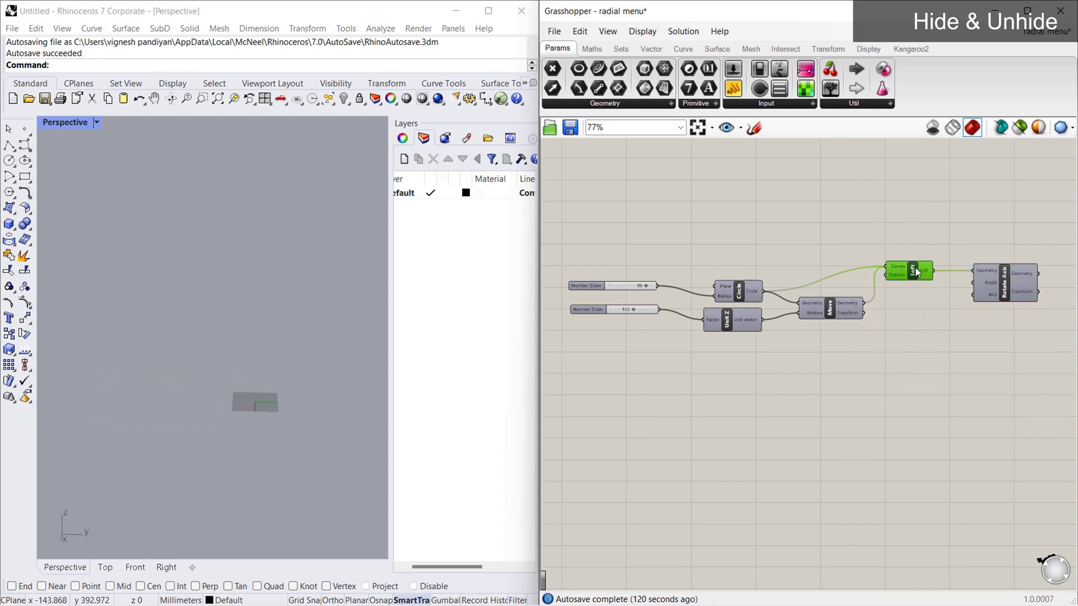
middle_click(915, 268)
click(939, 242)
click(784, 326)
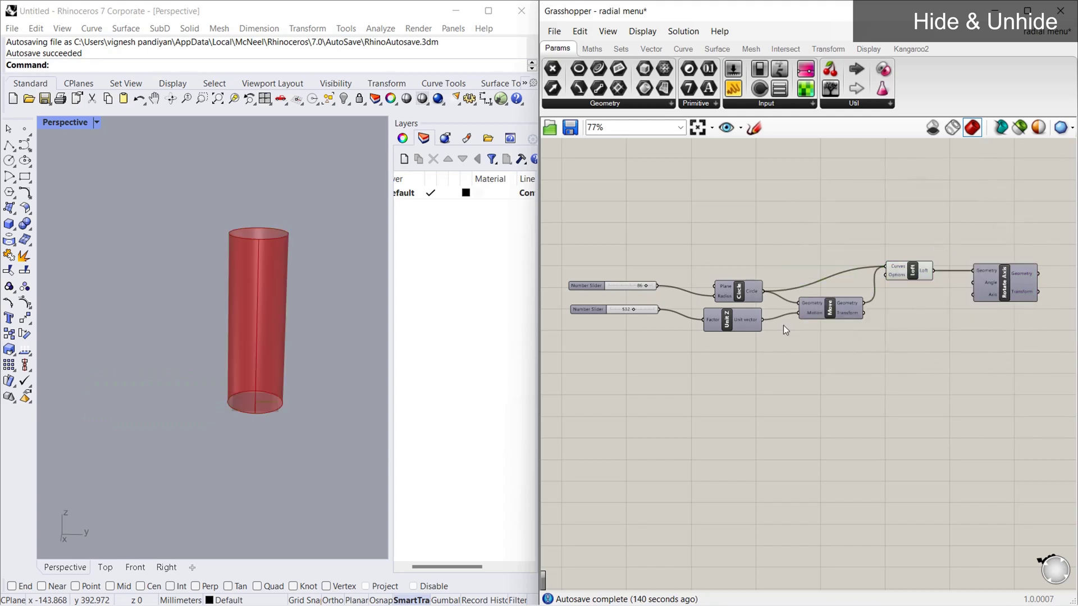
click(753, 290)
middle_click(746, 290)
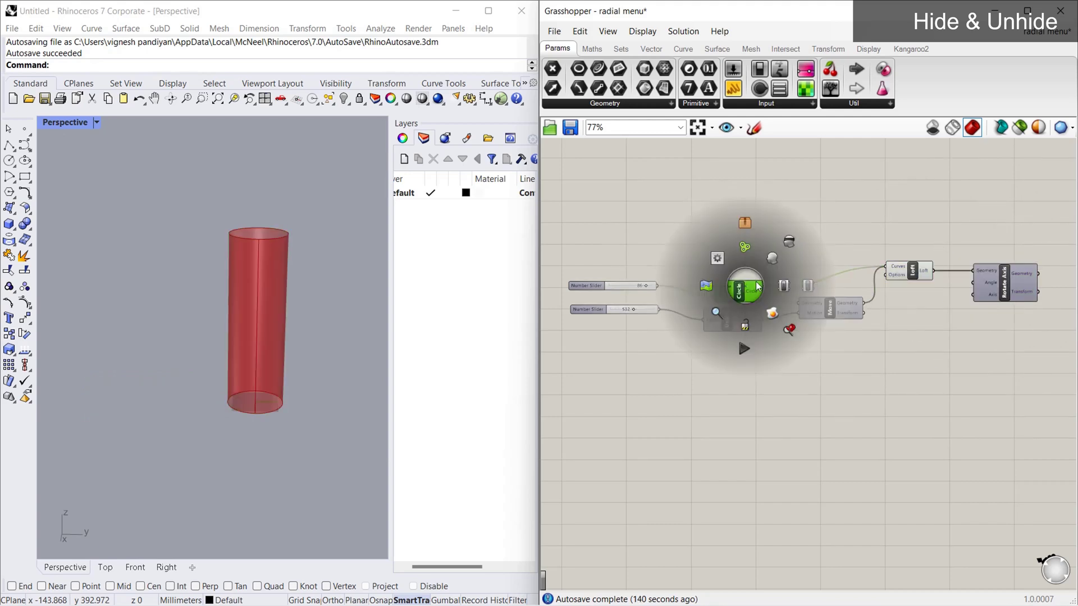
click(771, 264)
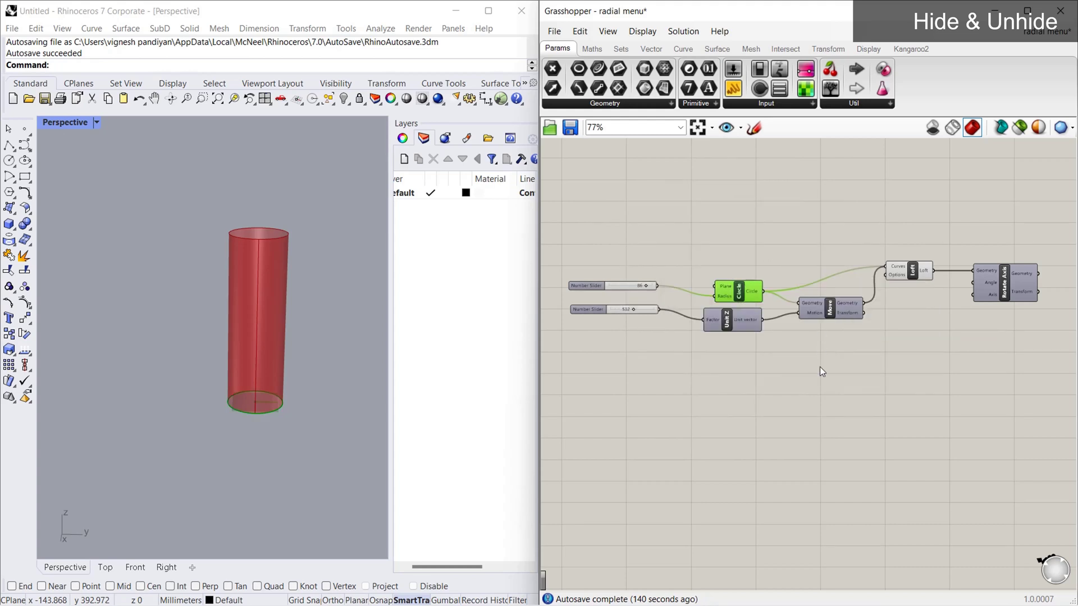
click(828, 310)
middle_click(829, 309)
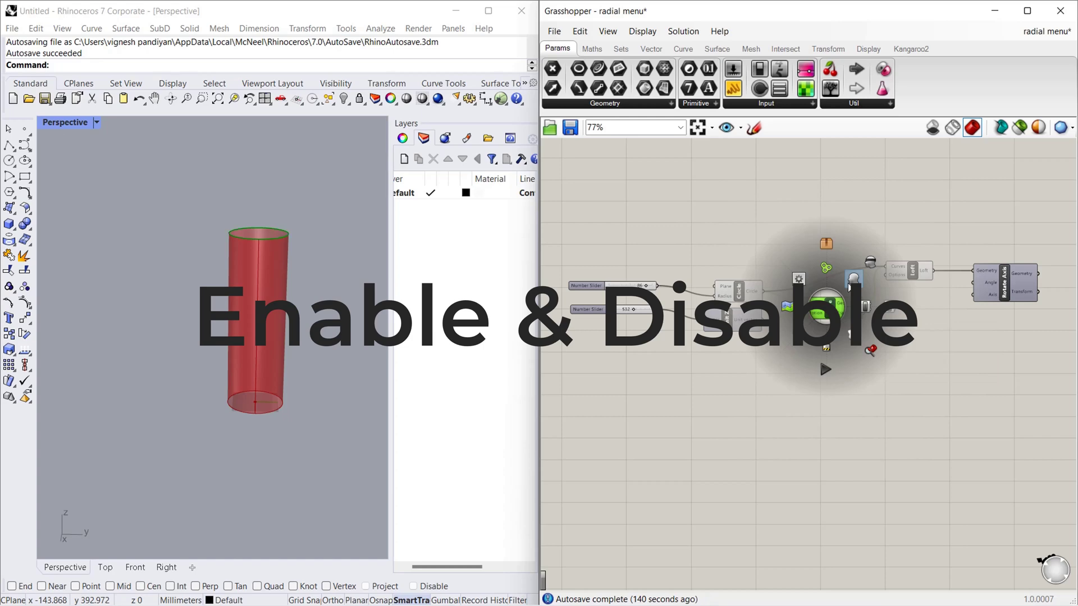
Step: Turn the Move preview back on and show the rotated cylinder's preview again
click(854, 283)
click(1010, 274)
middle_click(1006, 274)
click(1032, 252)
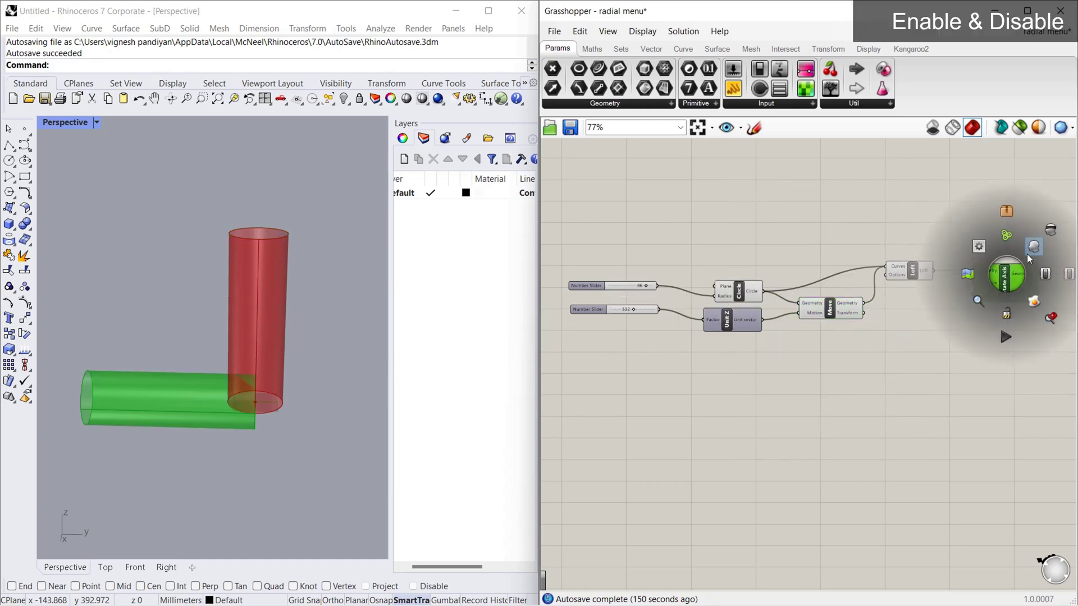
click(927, 386)
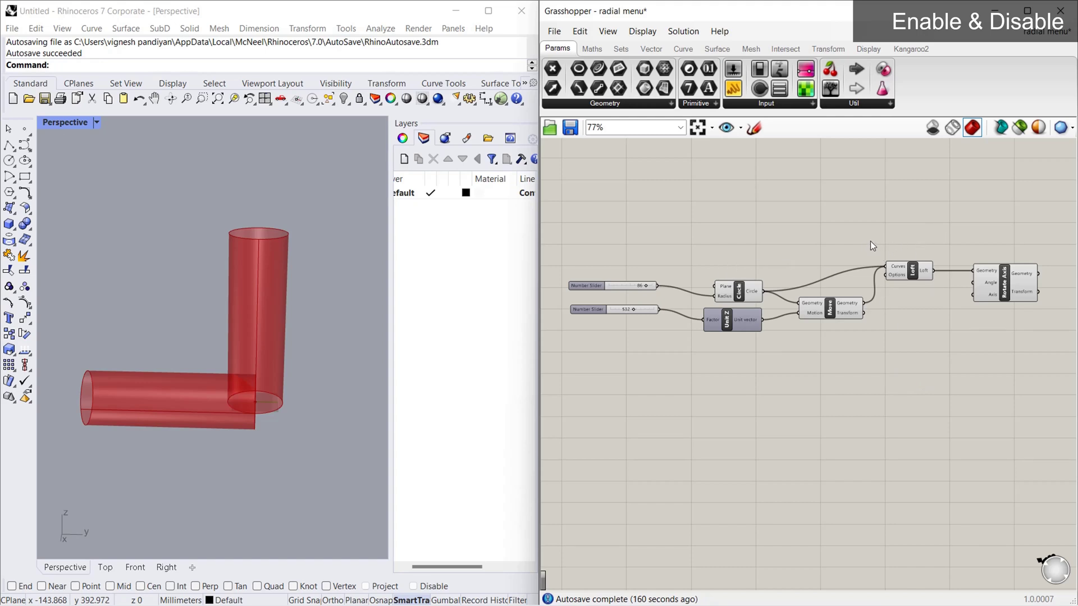
Step: Disable the Loft component from its radial menu
drag(878, 228, 1071, 333)
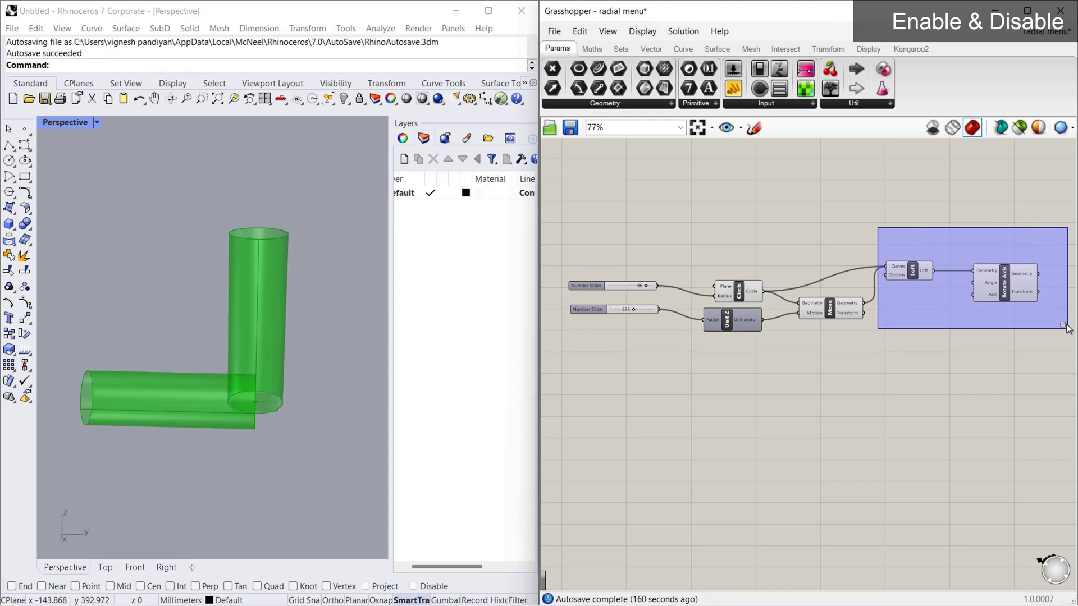
click(983, 416)
click(908, 270)
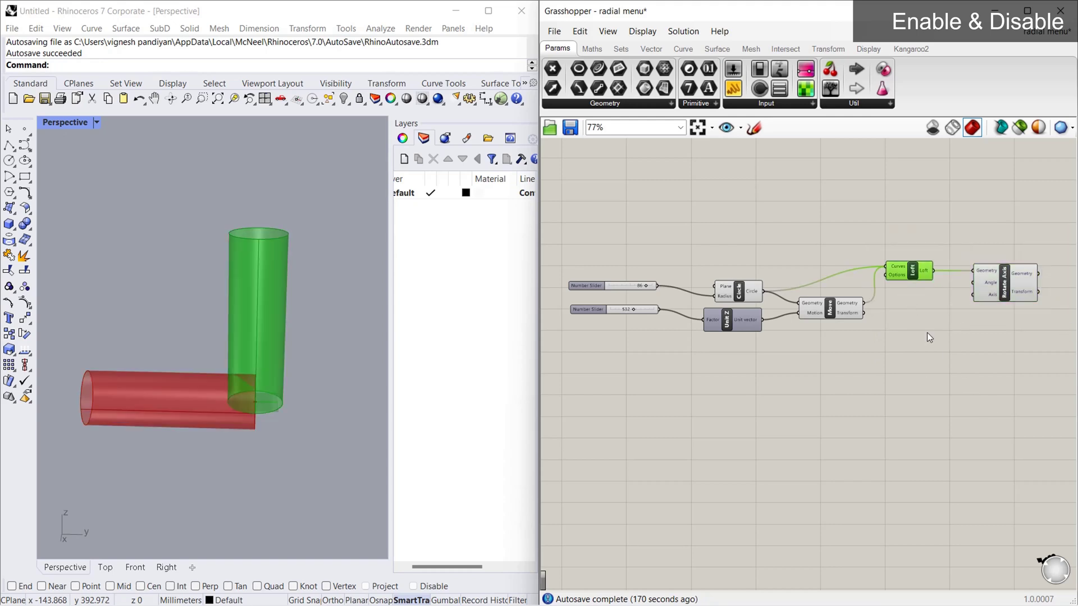
middle_click(911, 267)
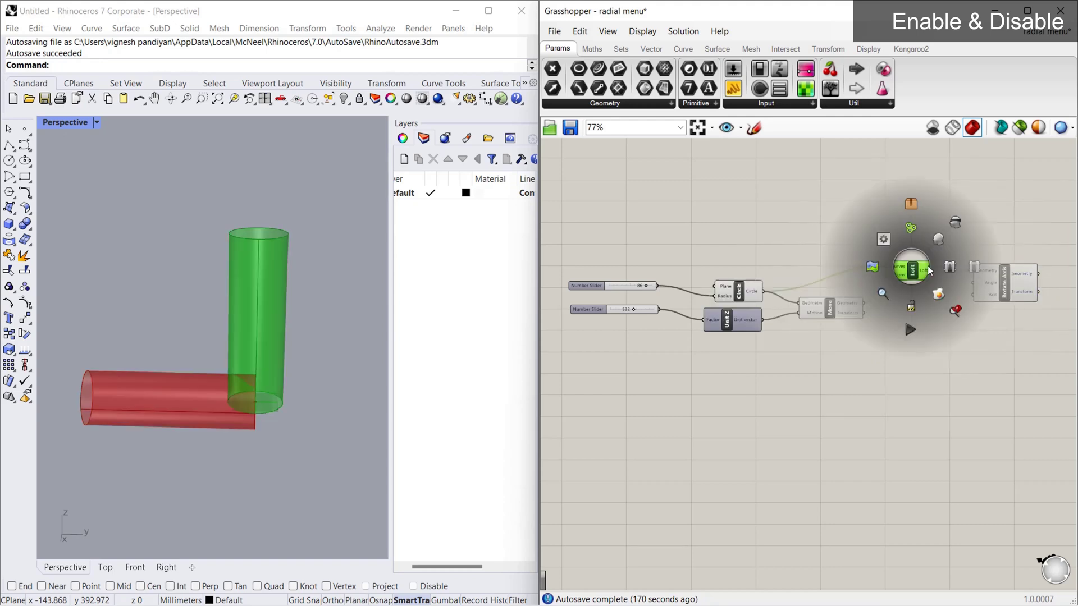
click(982, 269)
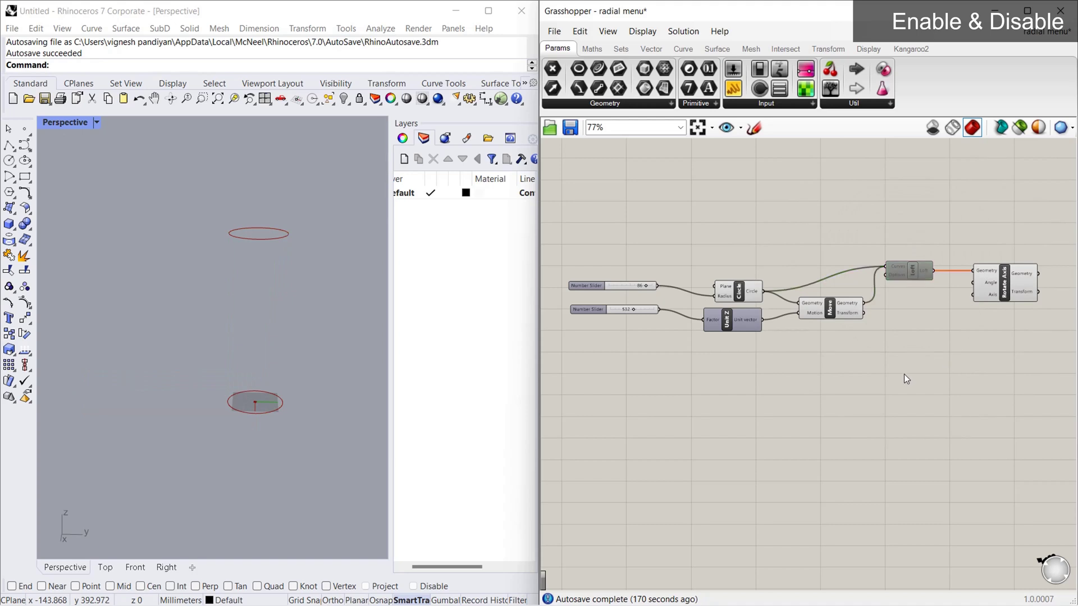
Step: Re-enable the Loft component so both cylinders reappear
drag(876, 243, 1048, 325)
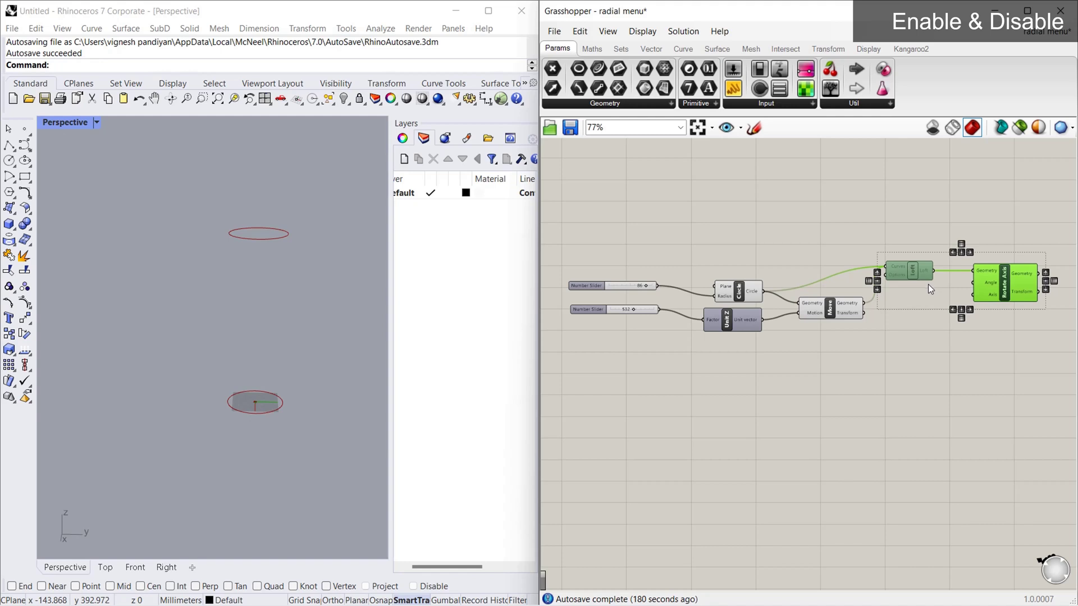
click(910, 326)
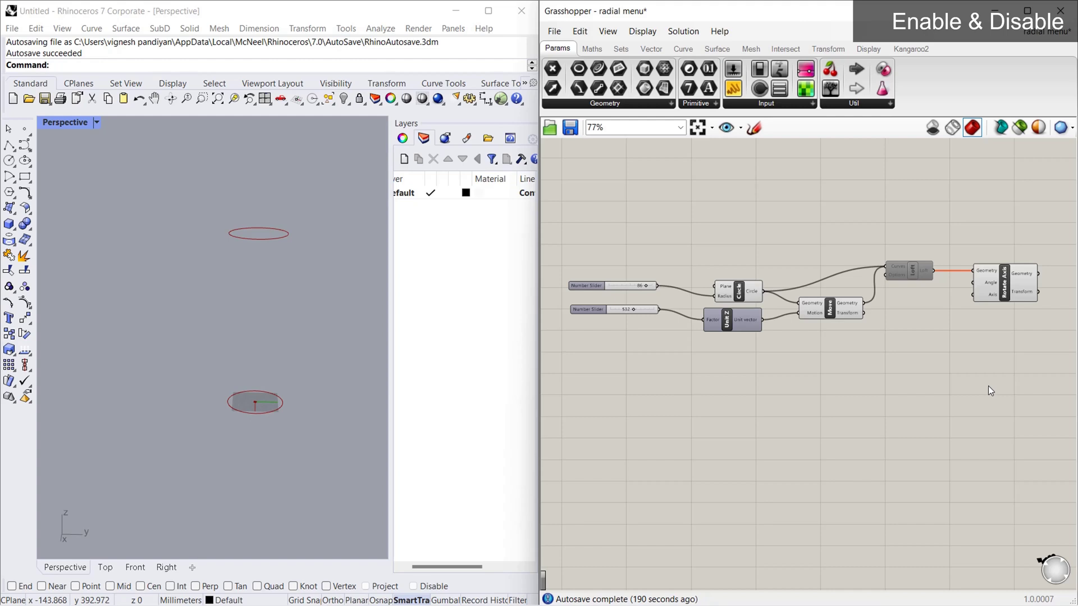
click(915, 270)
middle_click(916, 269)
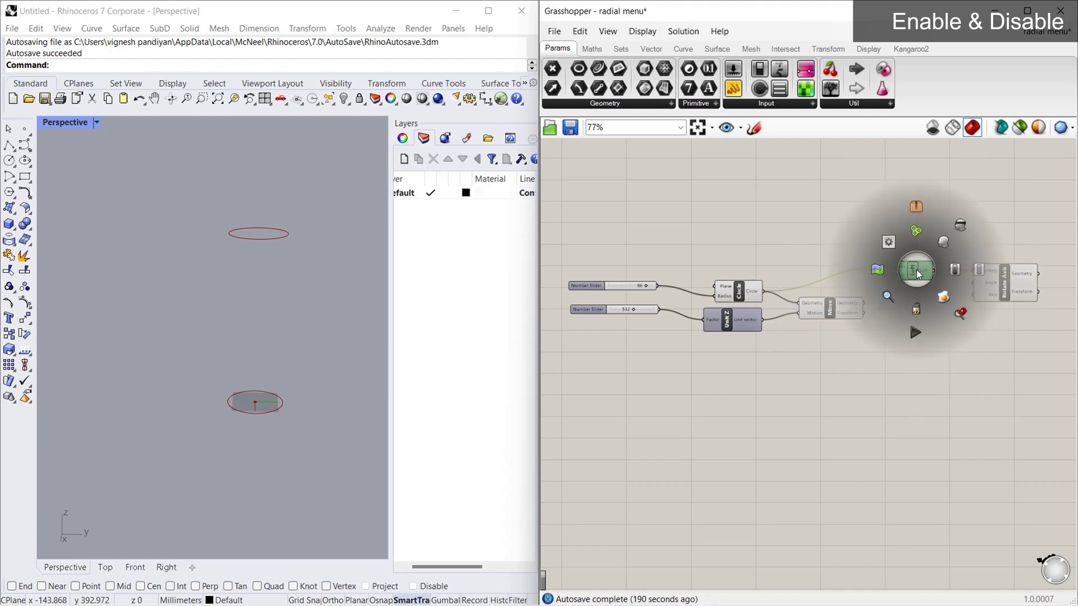
click(955, 271)
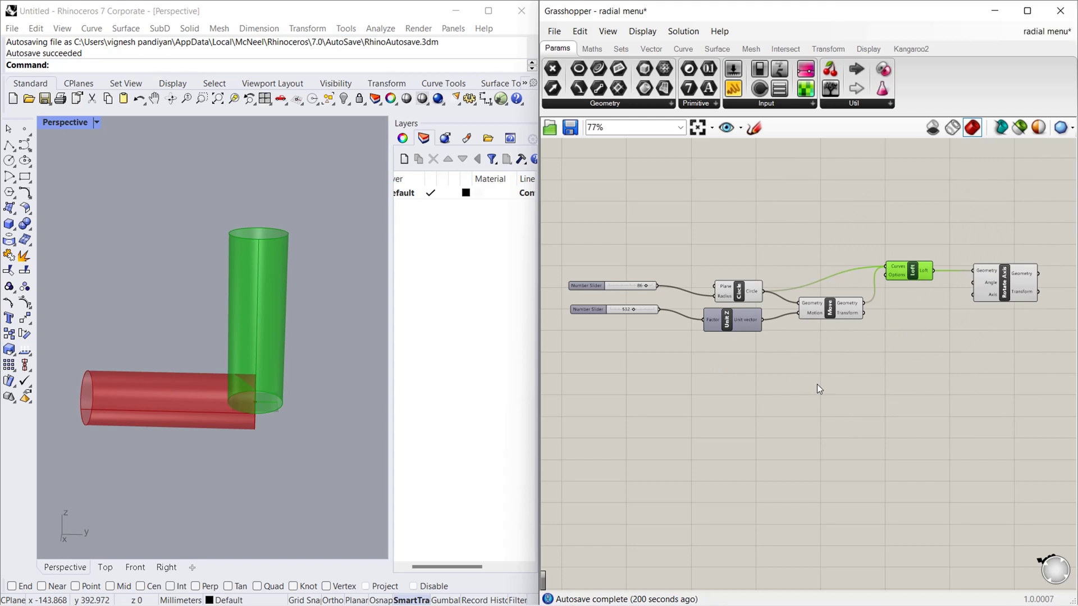
click(847, 383)
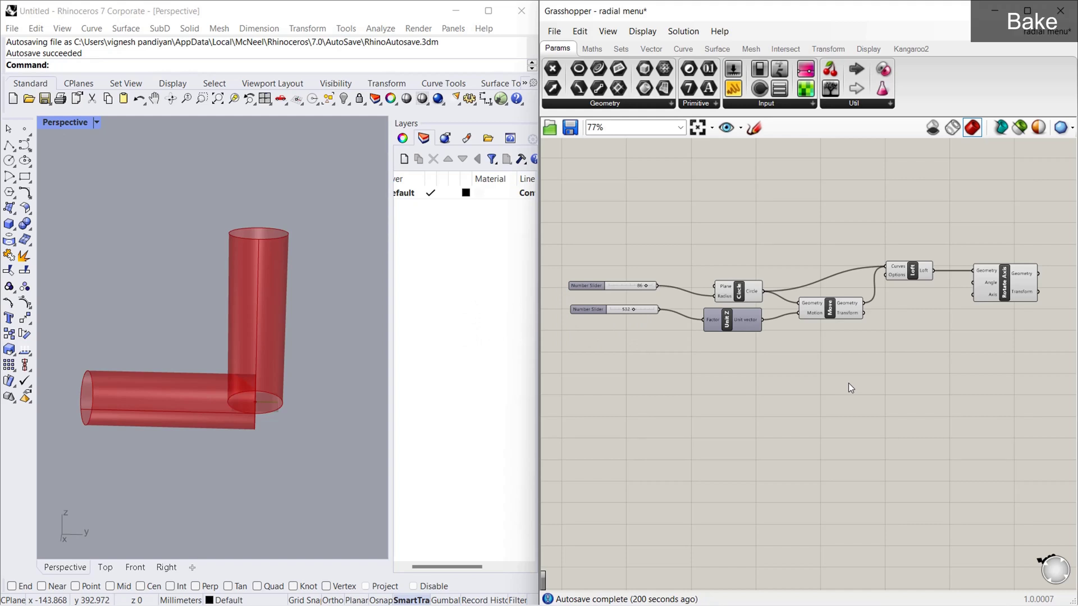
click(527, 448)
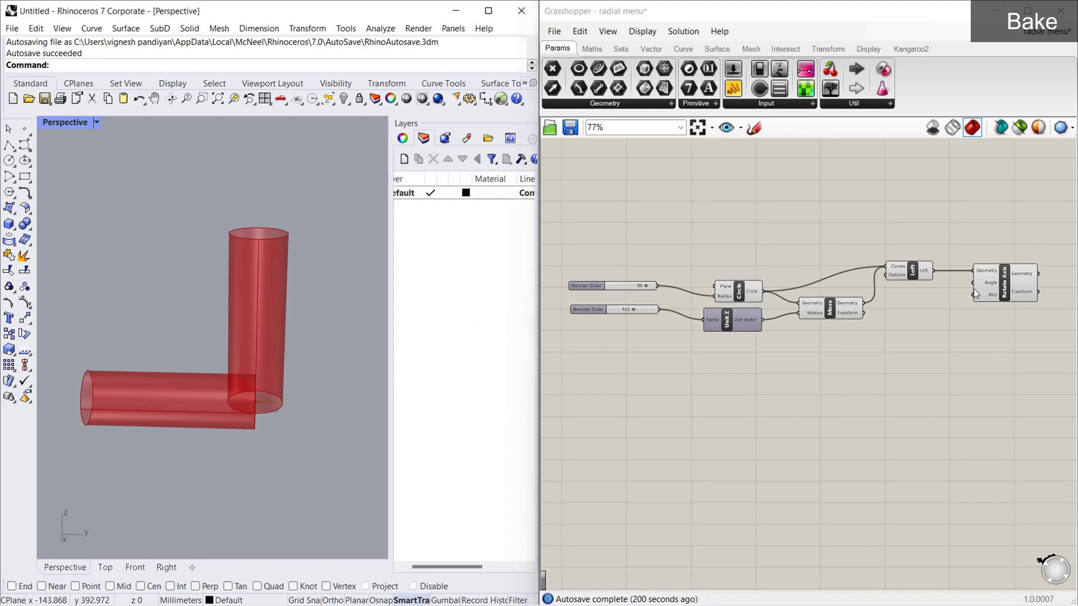
click(1062, 12)
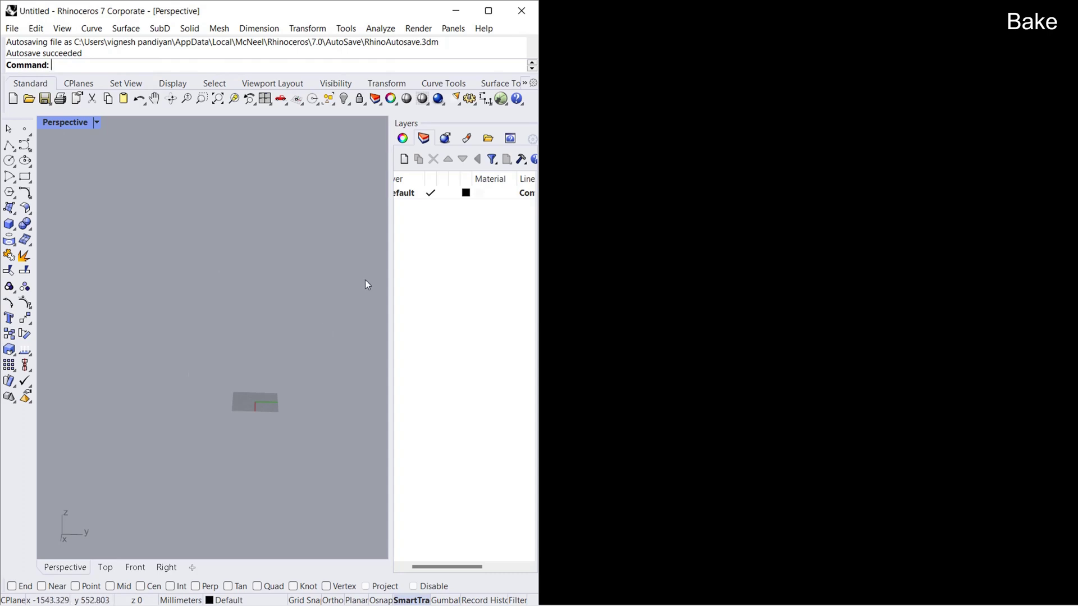
click(500, 99)
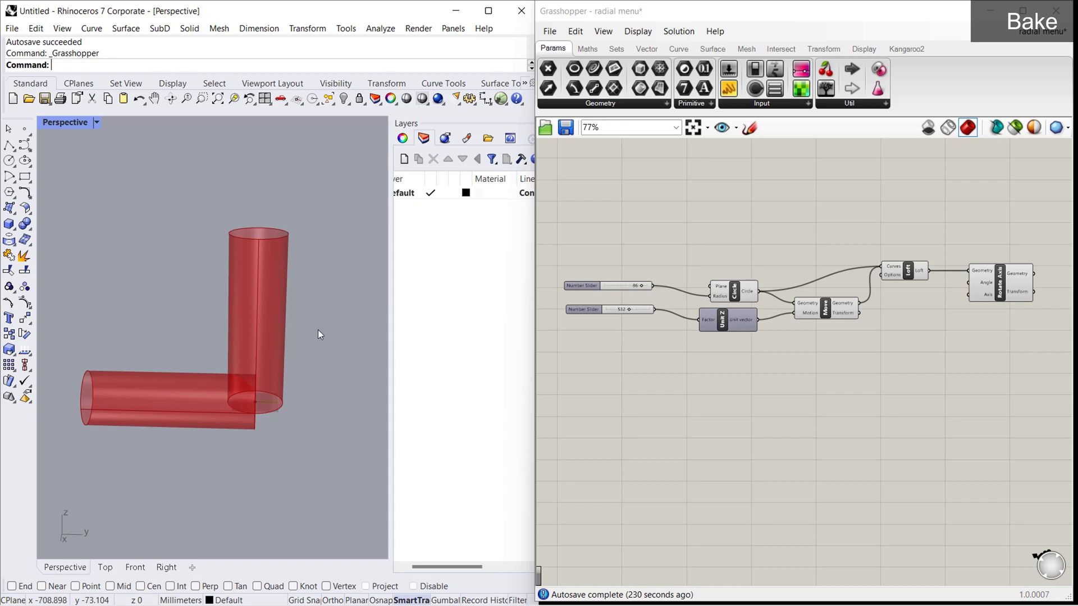
Step: Bake the Rotate Axis cylinder into the Rhino document
click(988, 284)
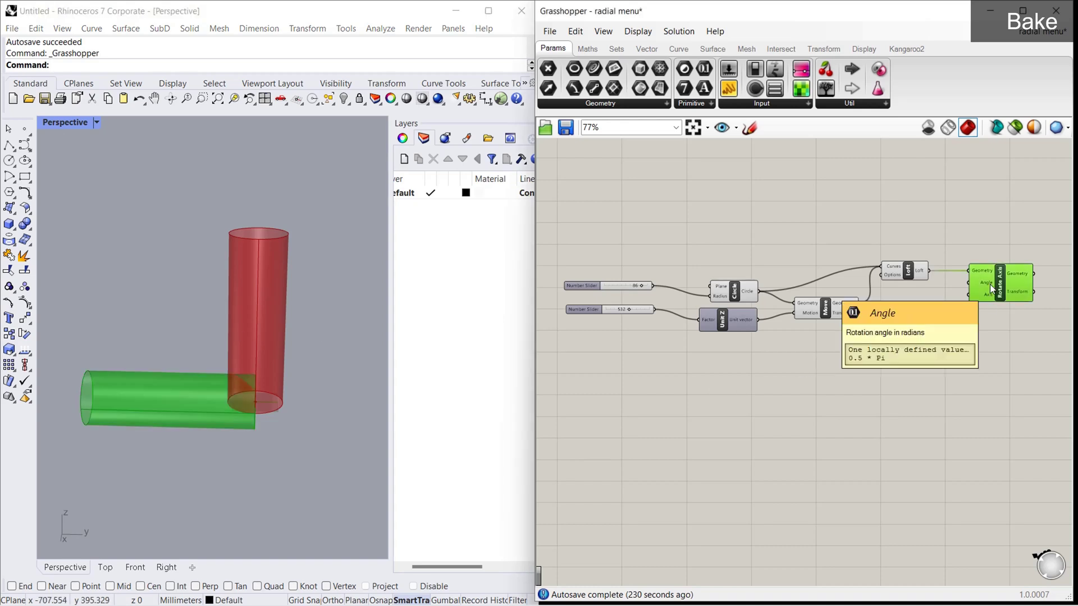
middle_click(989, 284)
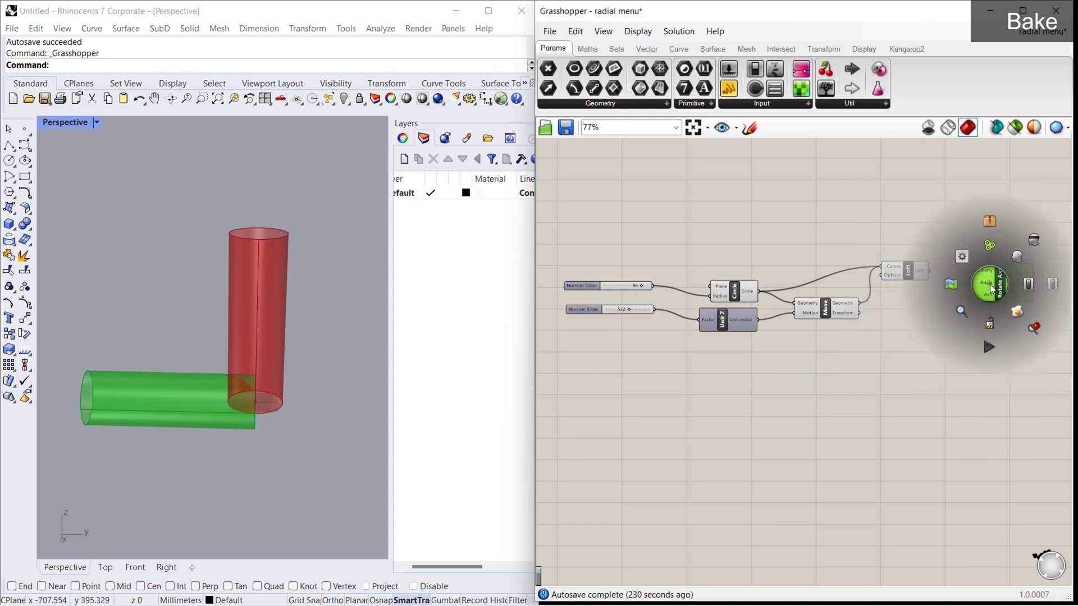
click(1016, 312)
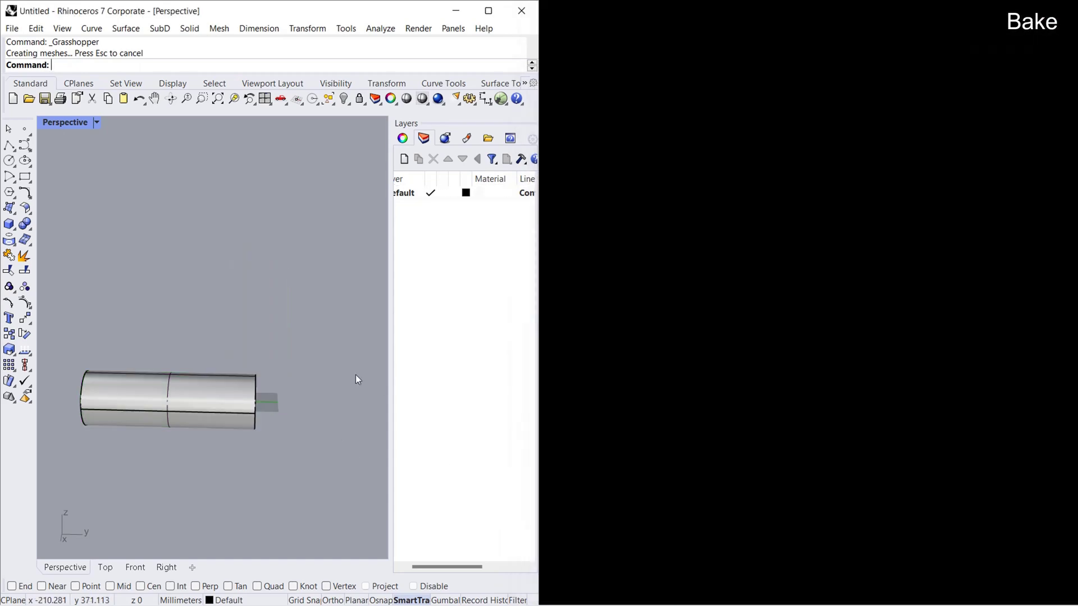
Step: Select the baked cylinder surface in the Perspective viewport and relaunch Grasshopper
right_drag(288, 425, 197, 369)
click(166, 292)
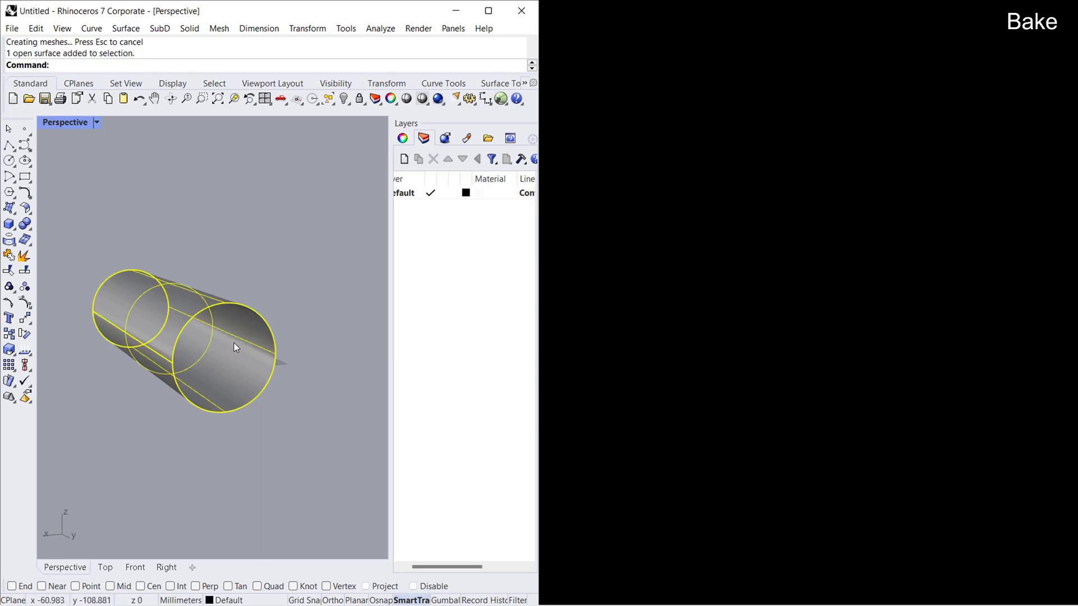
right_drag(234, 345, 232, 446)
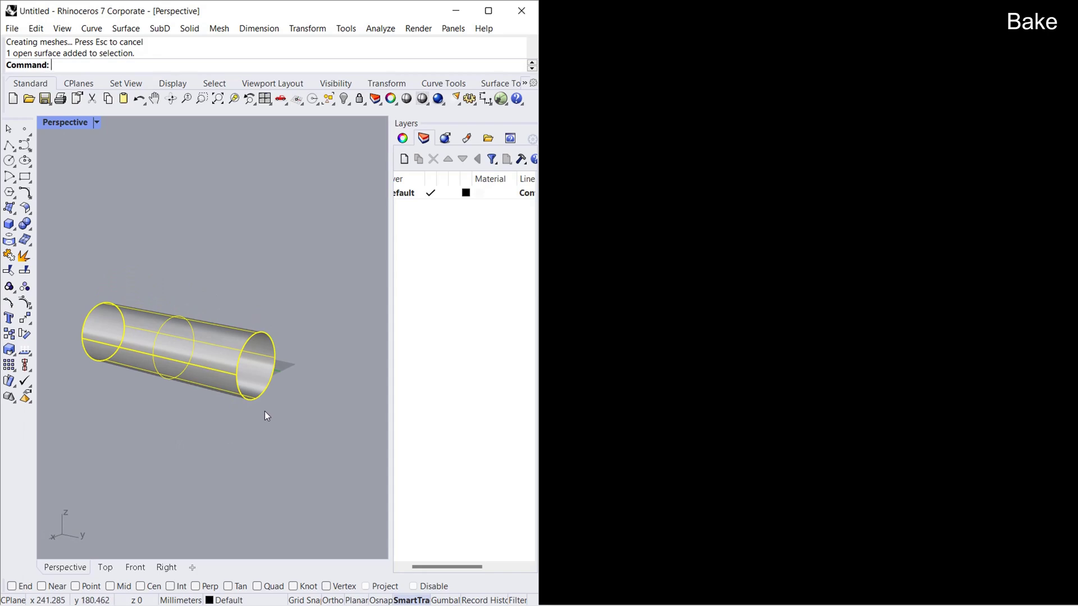
click(499, 99)
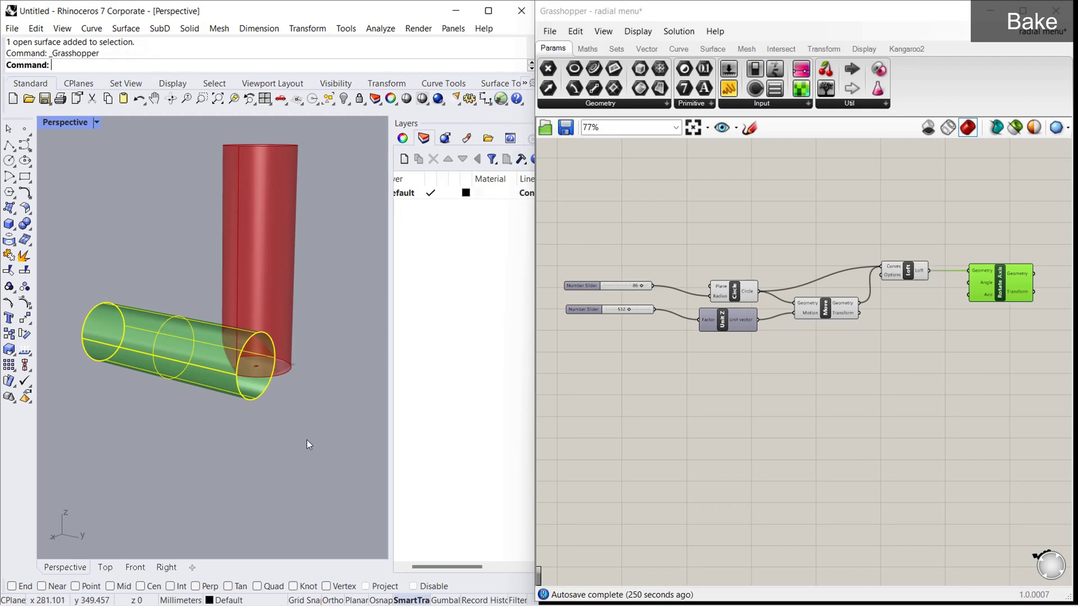
Step: Delete the baked surface, then add a layer called 'cylinder' in the Layers panel
key(Delete)
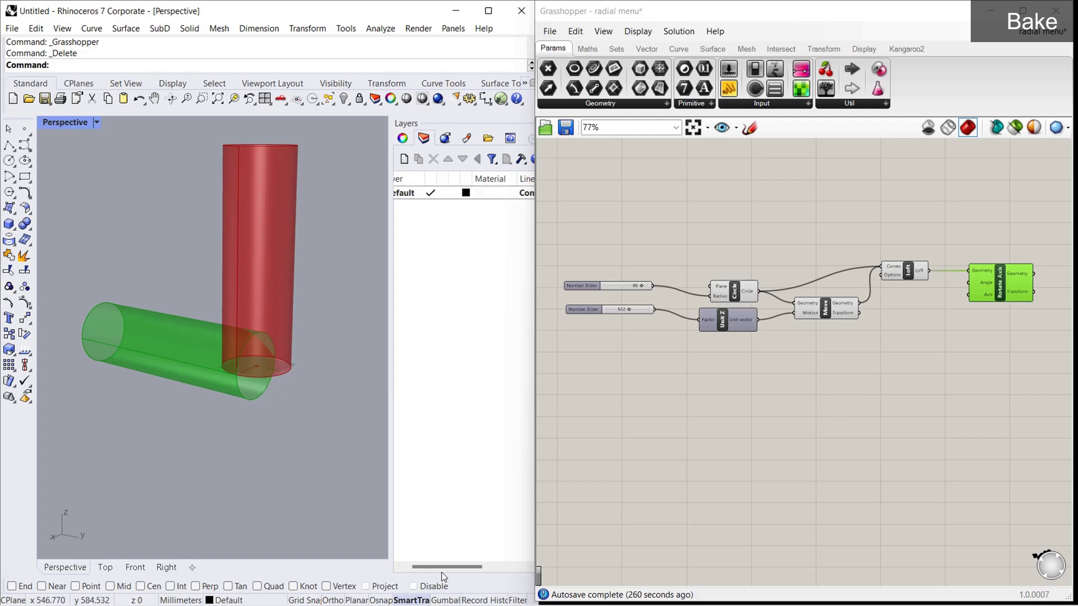
drag(446, 569, 433, 567)
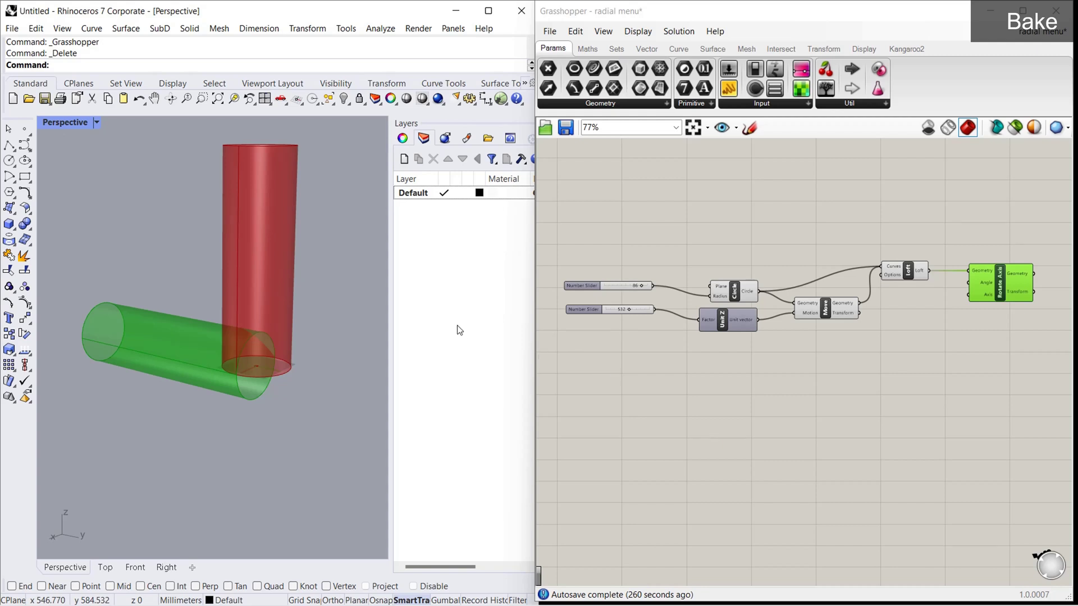
click(405, 160)
text(cylinder)
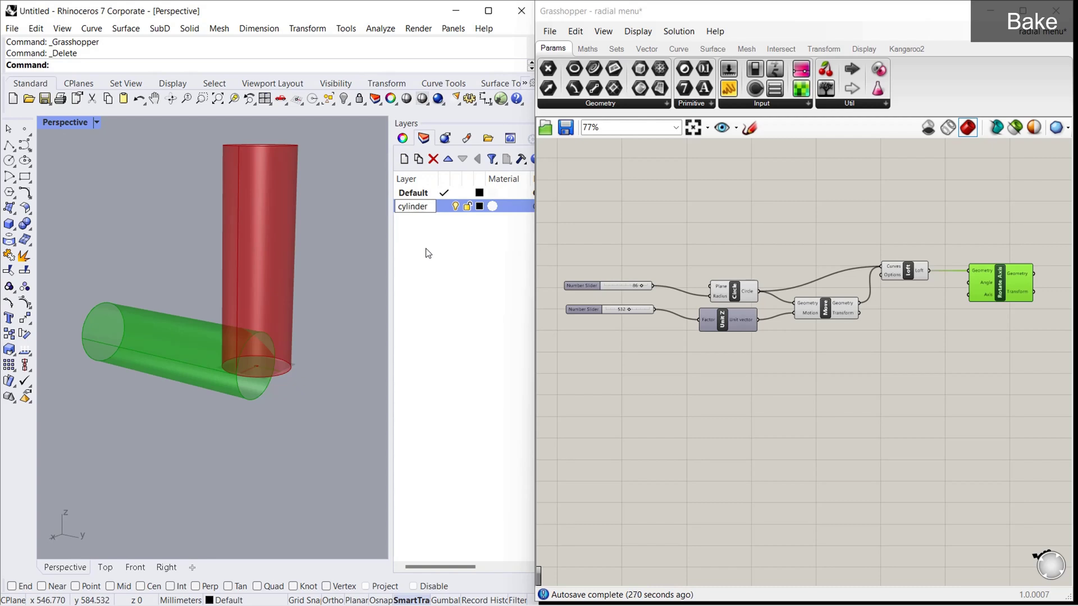
key(Return)
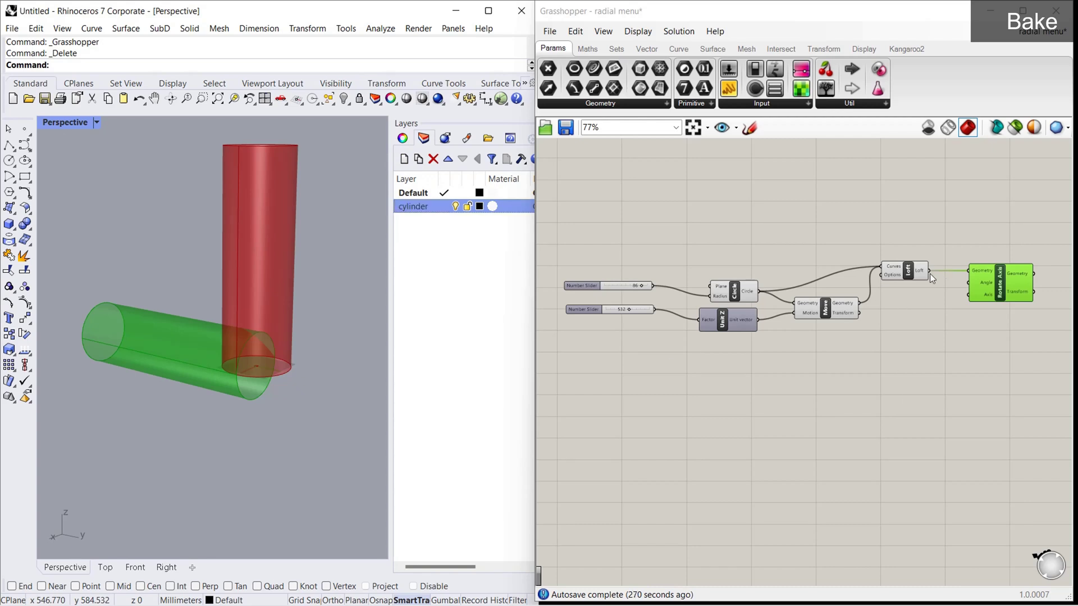
Step: Bake the Rotate Axis output with 'cylinder' chosen as the layer in the bake attributes
right_click(1000, 289)
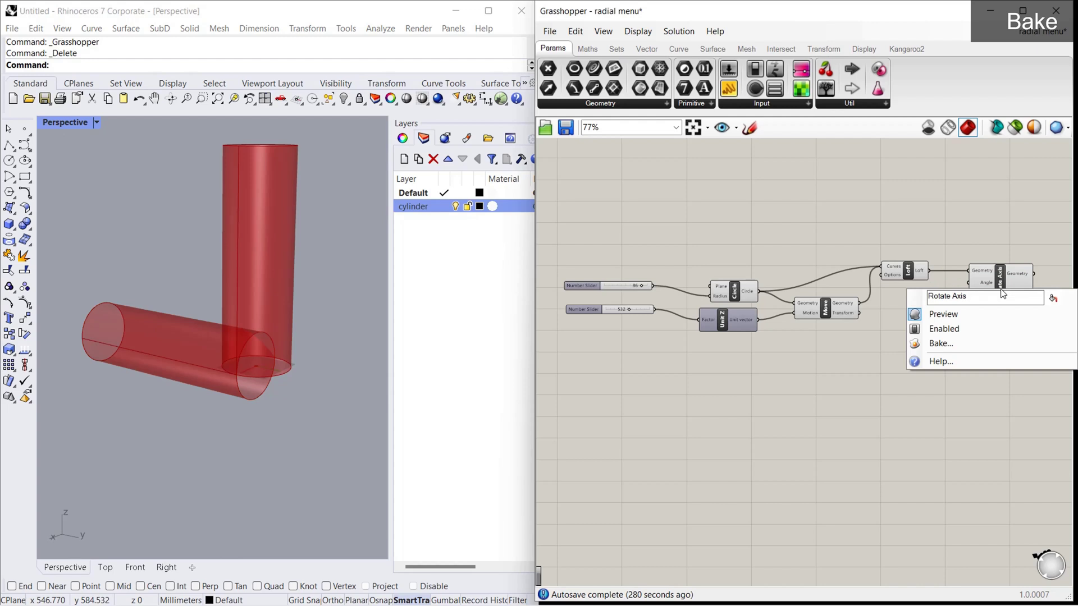
click(965, 342)
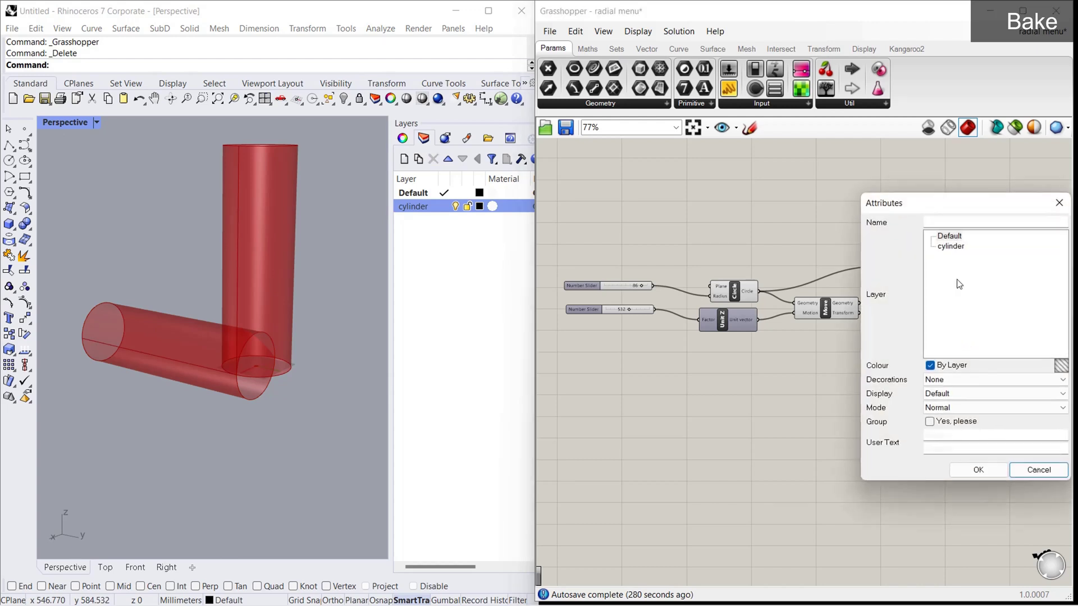
drag(964, 204, 862, 204)
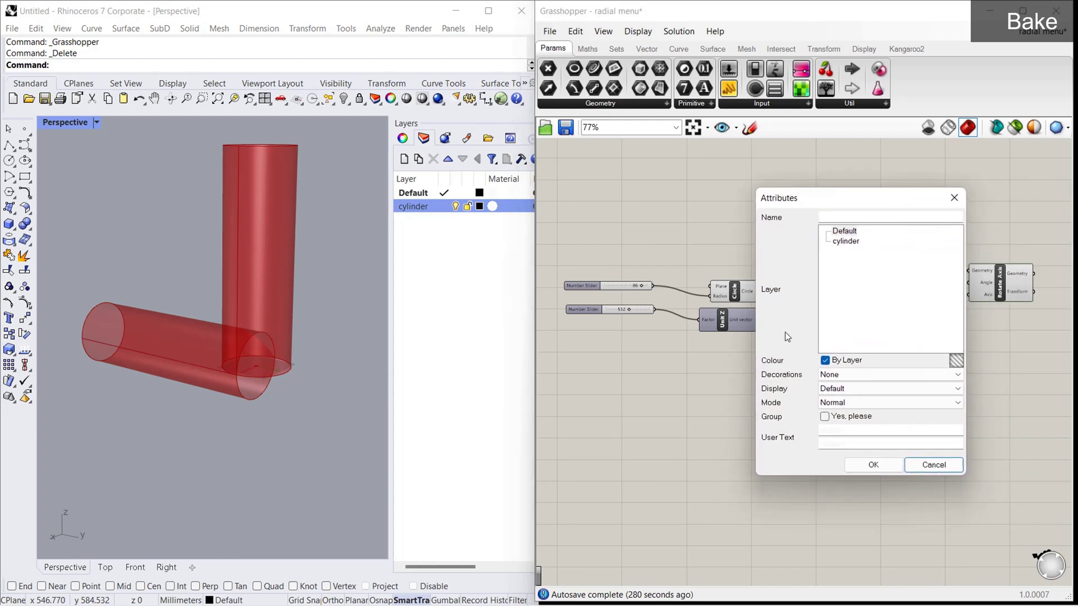
click(847, 243)
click(882, 465)
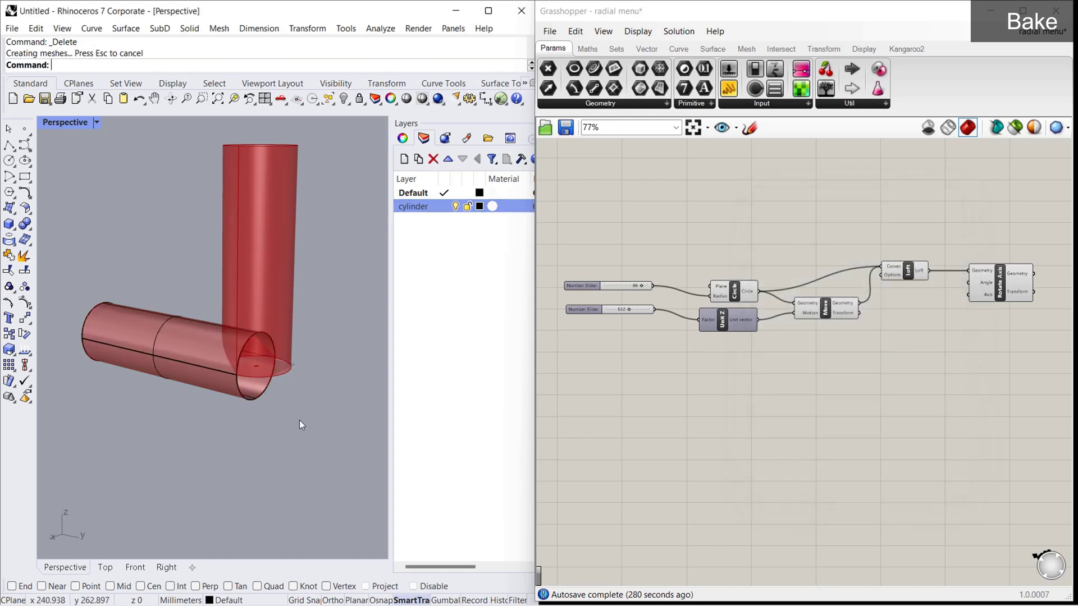
Step: Close Grasshopper and toggle the cylinder layer's visibility off and back on
click(1056, 10)
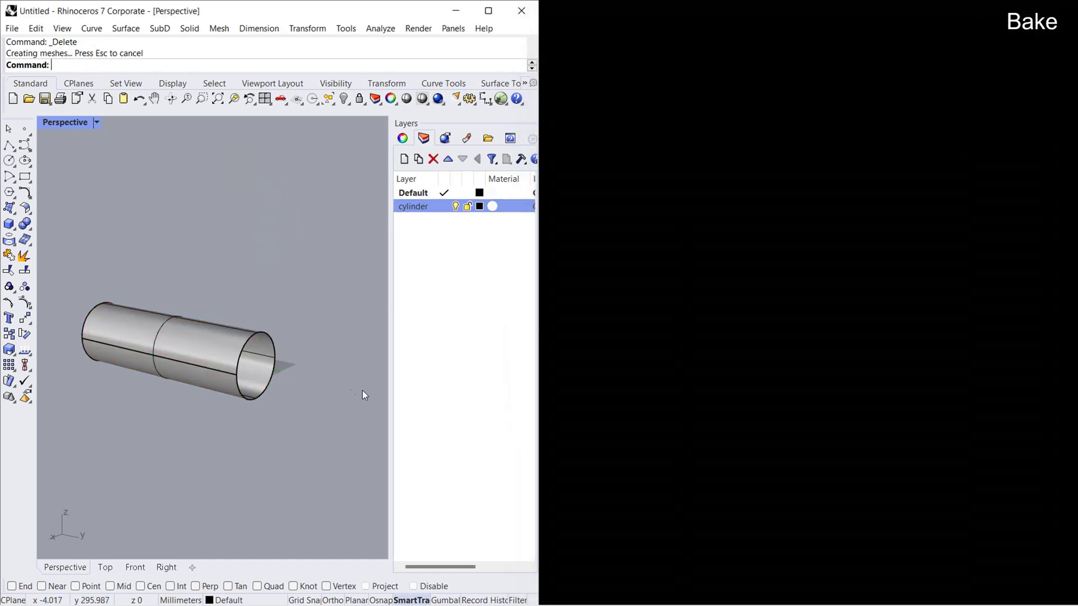
right_drag(298, 421, 236, 418)
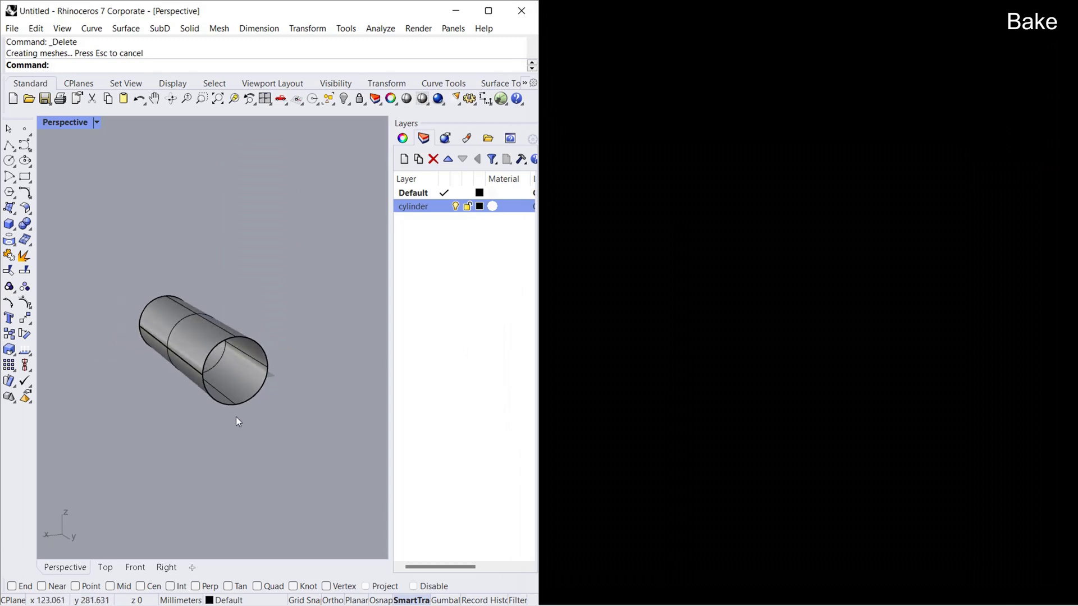
click(455, 206)
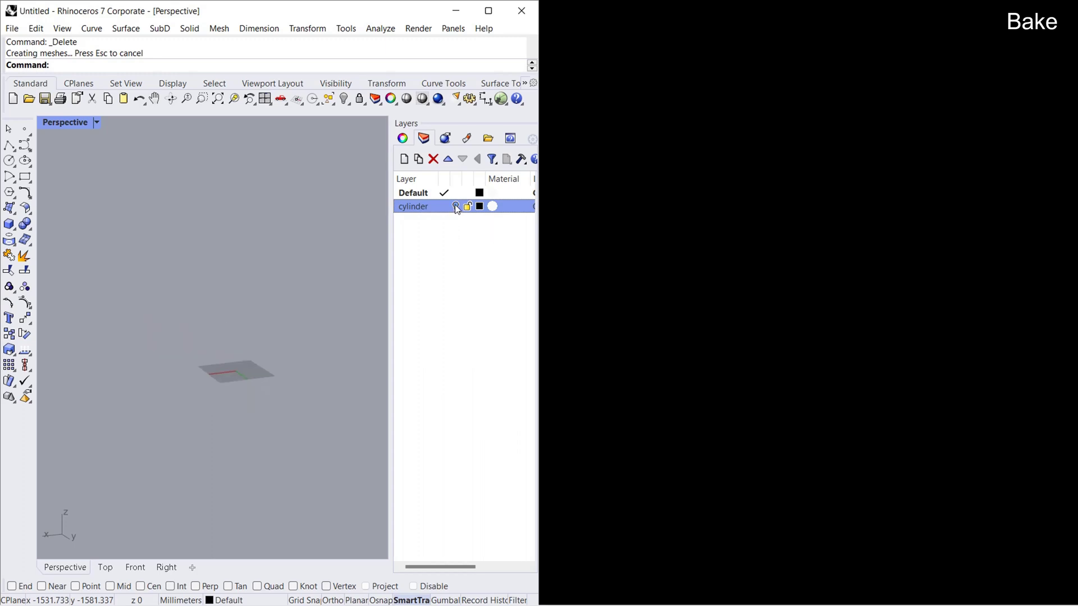
click(455, 206)
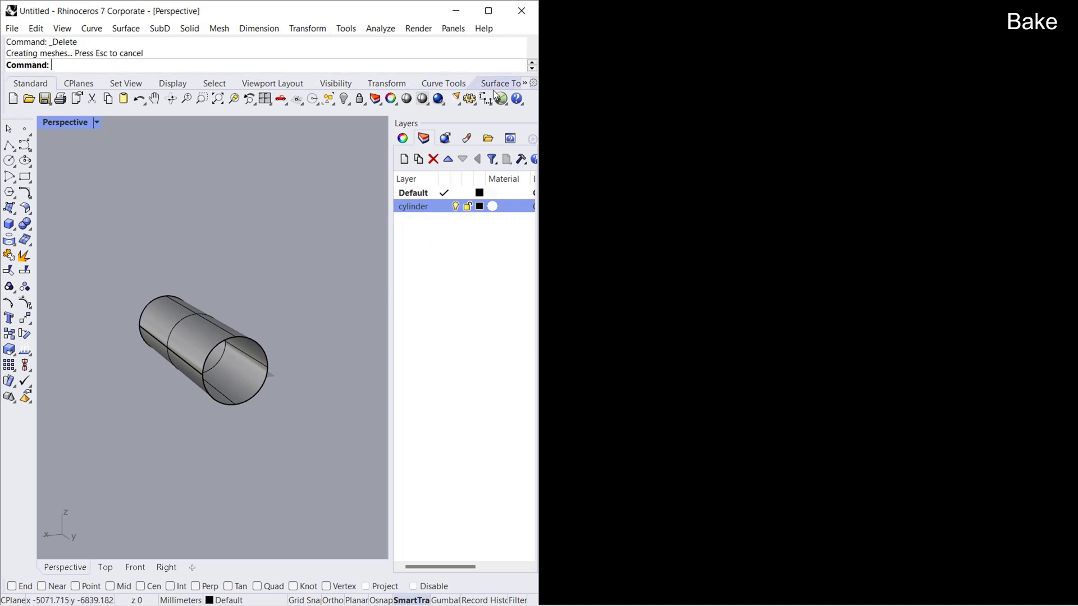
Step: Select and delete the baked cylinder, then relaunch Grasshopper
drag(298, 275, 158, 400)
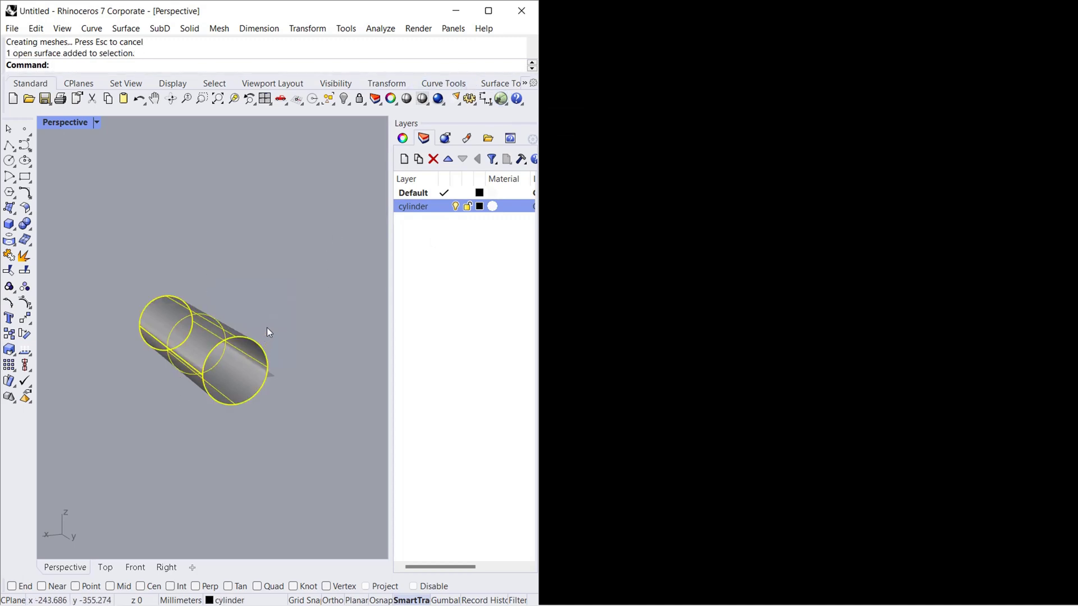
key(Delete)
click(501, 99)
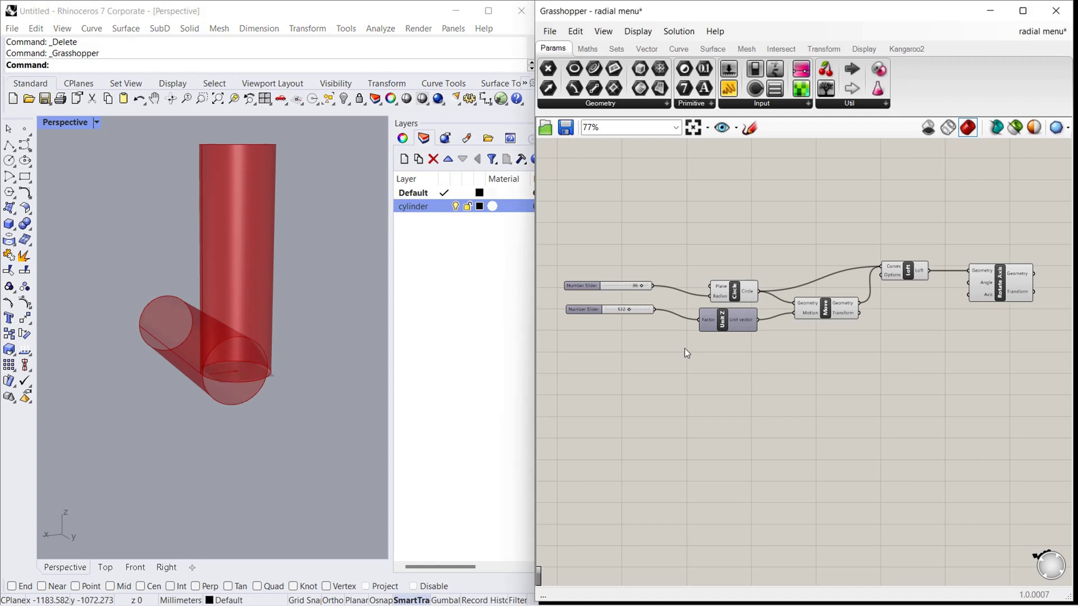
Step: Zoom the Rhino view to the Loft geometry, then to the rotated cylinder
click(905, 270)
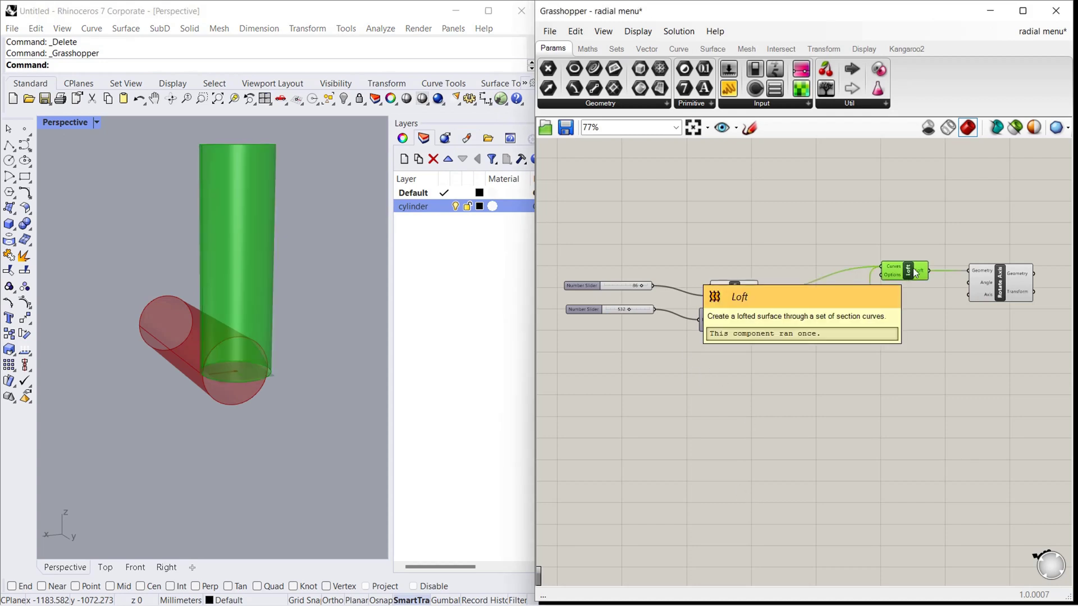
middle_click(909, 271)
click(956, 312)
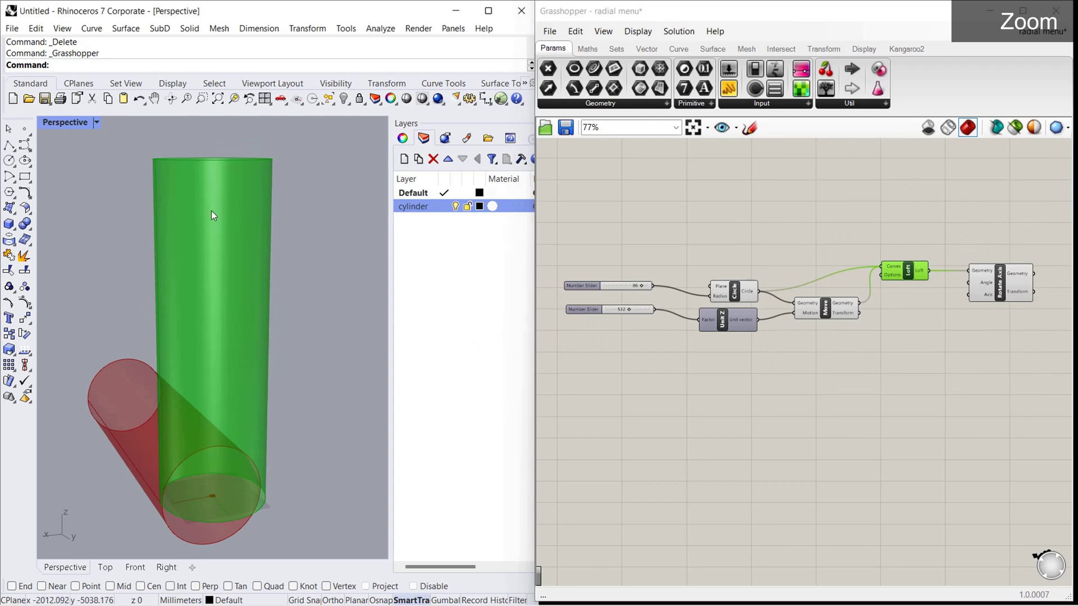
click(998, 277)
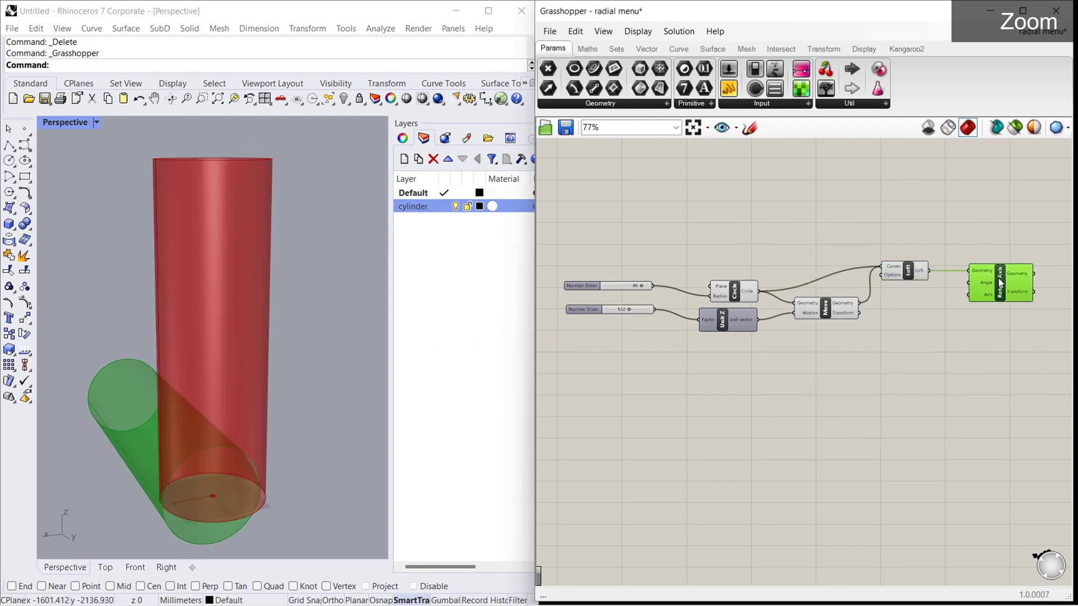
middle_click(998, 278)
click(1028, 309)
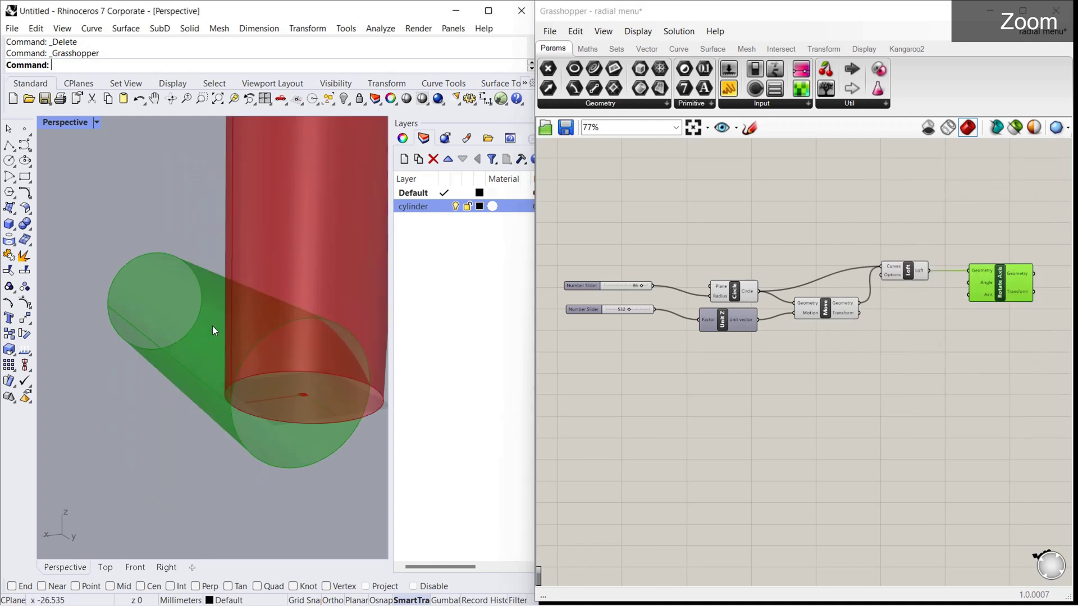
Step: Zoom the Rhino view onto the circle and look over the zoom options list
click(778, 441)
click(745, 290)
middle_click(745, 290)
click(783, 332)
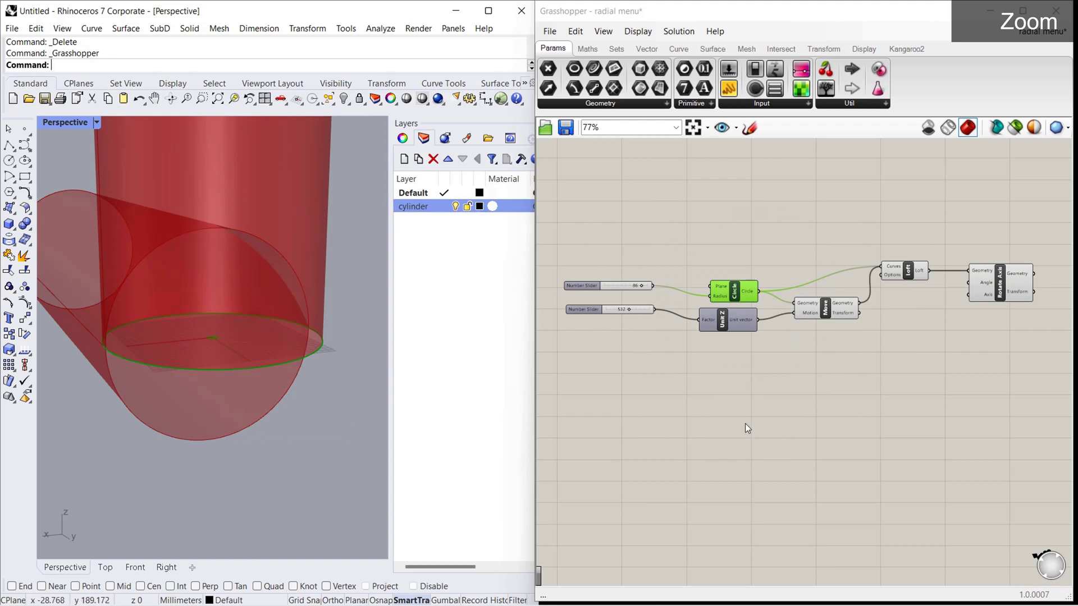
click(708, 129)
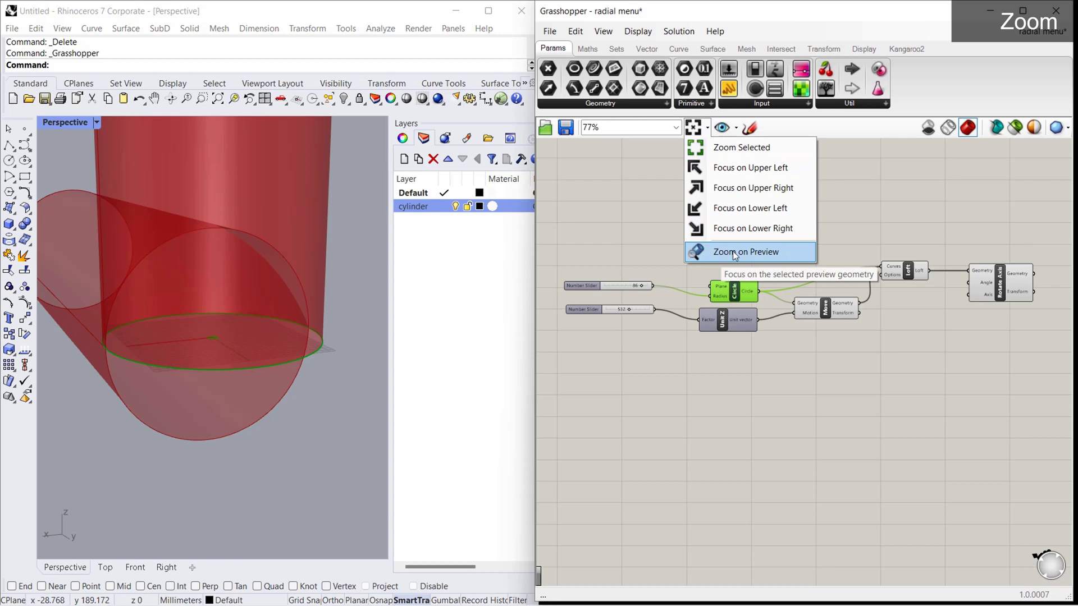
click(808, 397)
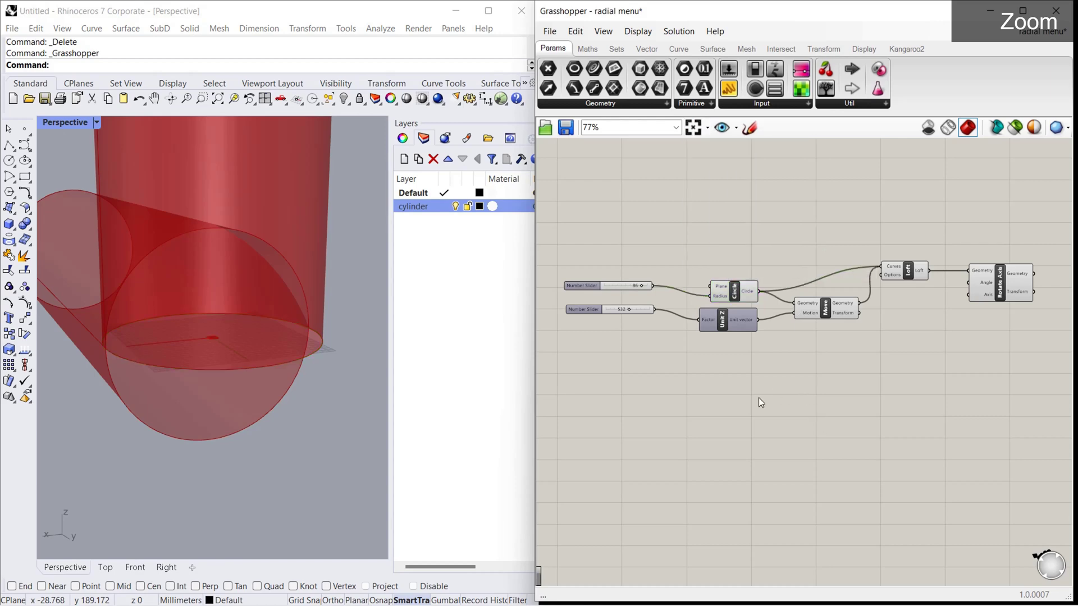
scroll(208, 465, down, 5)
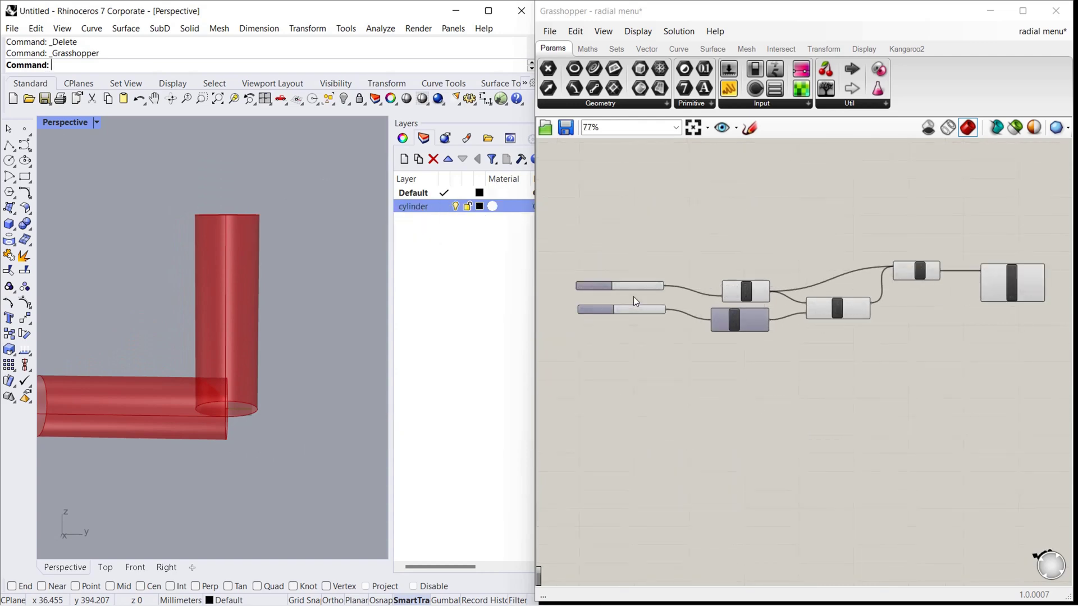
Step: Drag the radius slider to 62 and the height slider to 711
scroll(633, 296, up, 2)
mouse_move(657, 284)
mouse_down()
mouse_move(618, 285)
mouse_move(654, 288)
mouse_move(645, 288)
mouse_up()
click(482, 354)
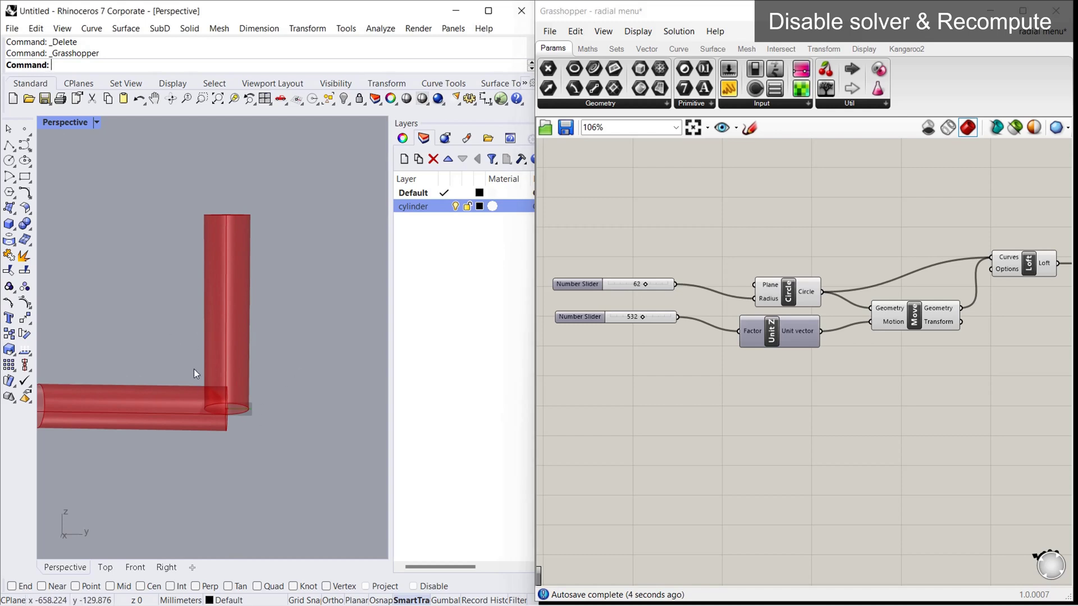
scroll(306, 392, down, 3)
scroll(277, 405, up, 2)
drag(634, 318, 654, 318)
click(678, 369)
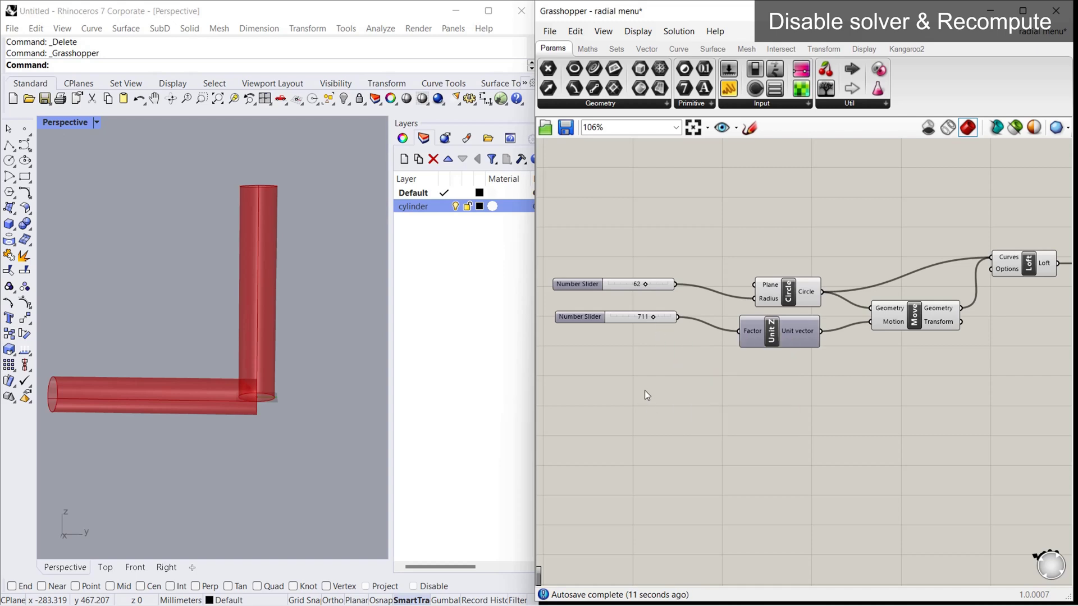
middle_click(741, 394)
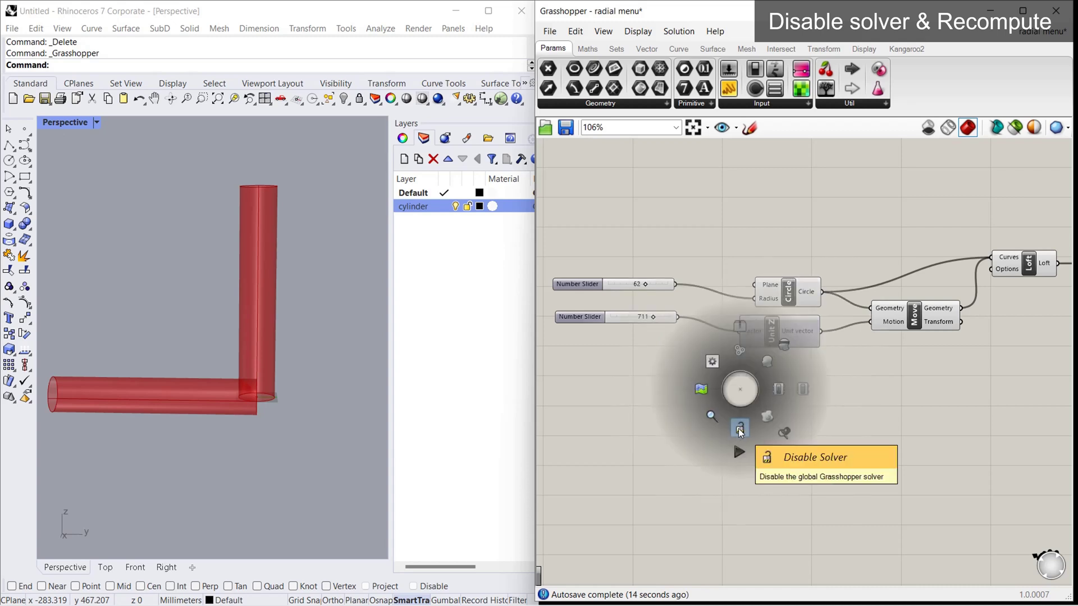
Step: Turn the solver off, raise the radius to 86 and recompute
click(739, 430)
scroll(645, 282, up, 3)
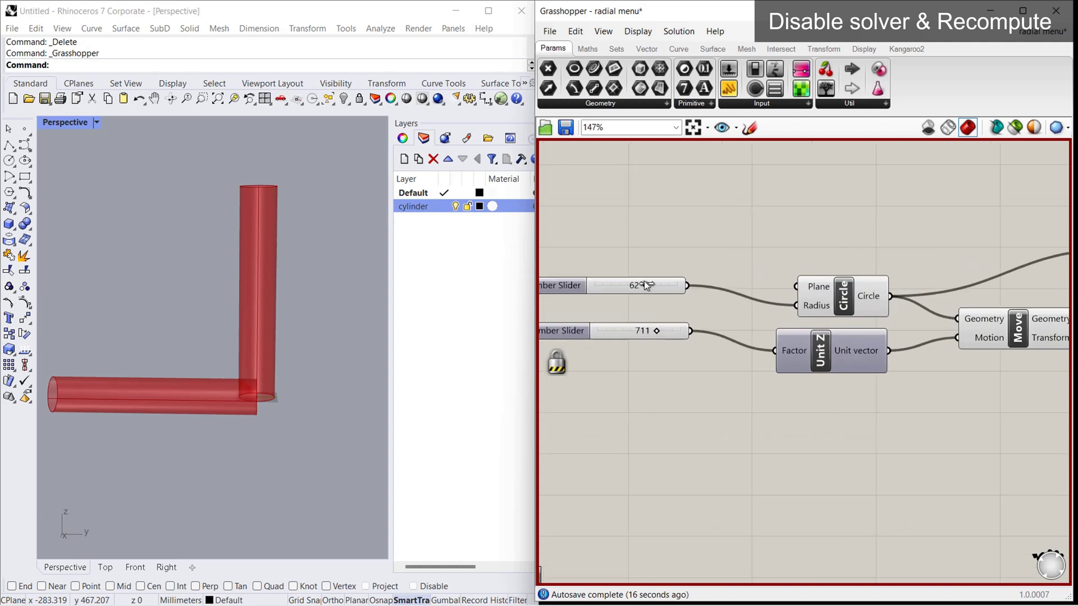
drag(648, 287, 660, 286)
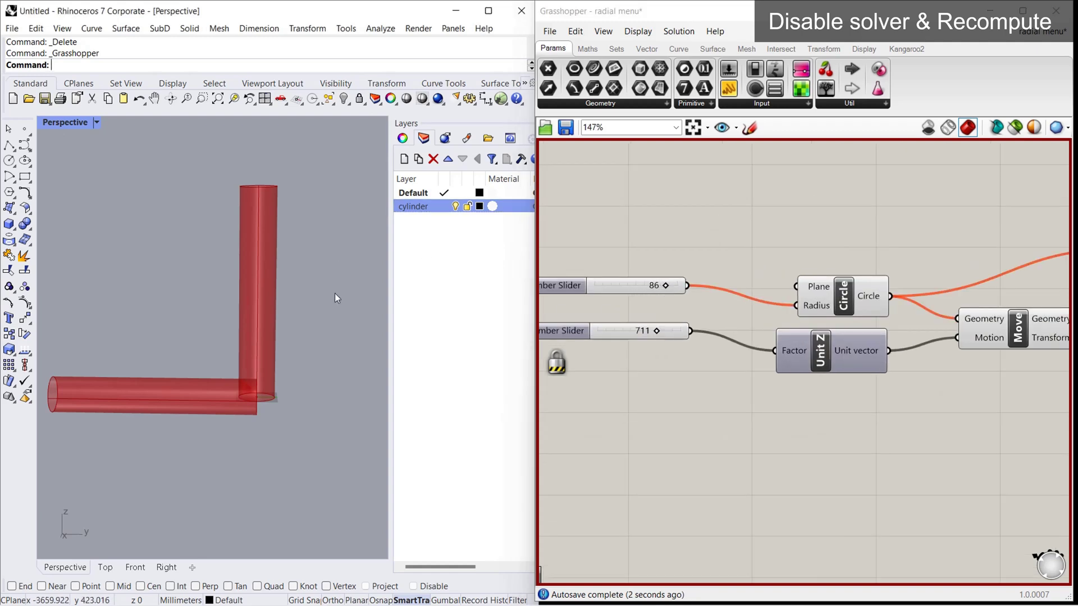
middle_click(709, 392)
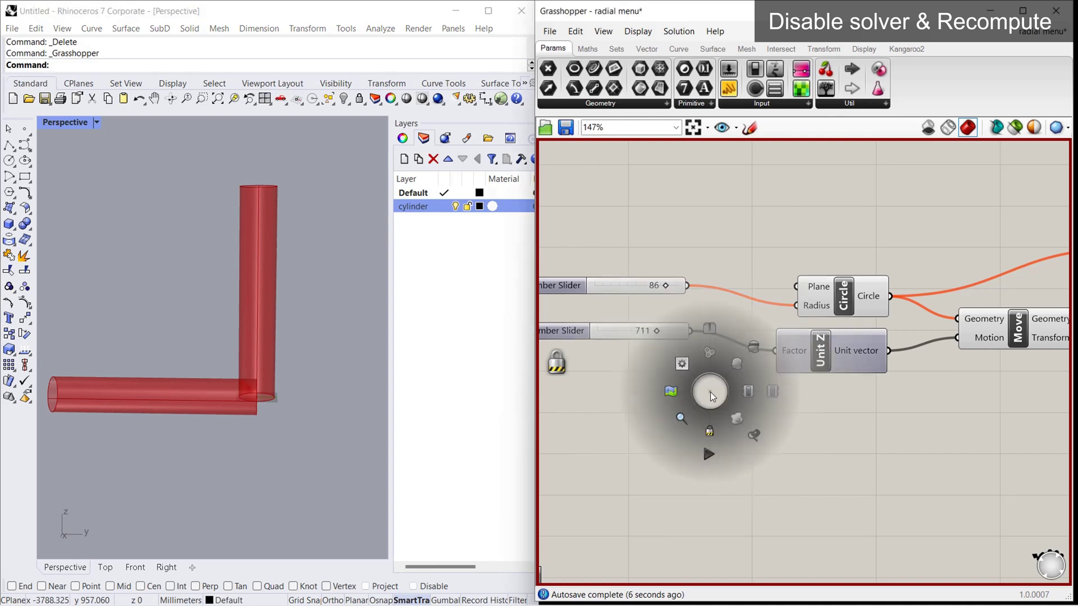
click(709, 455)
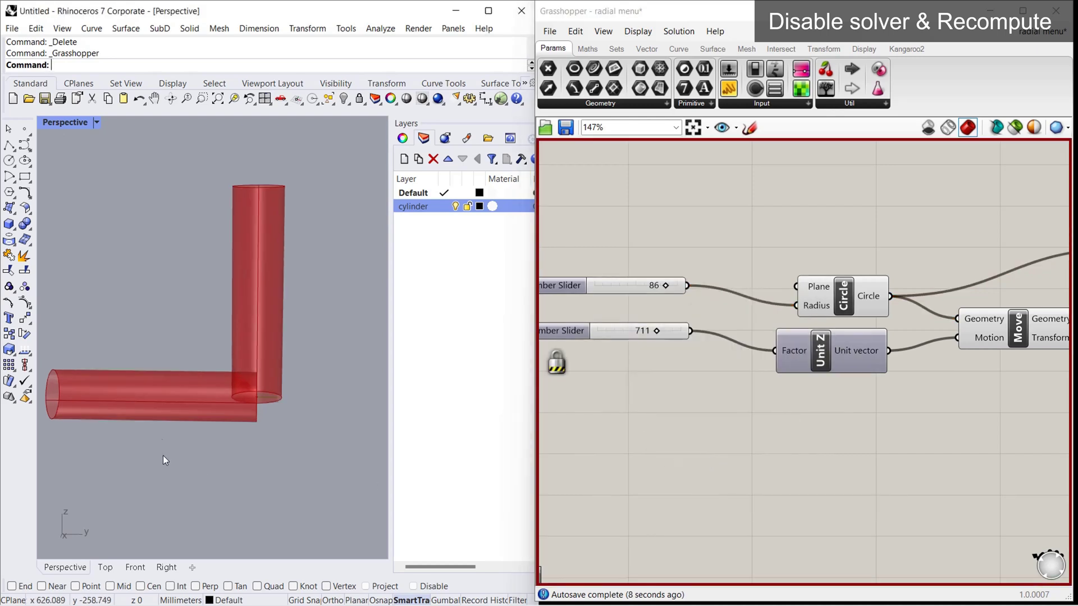
Step: Lower the height slider to 228 and recompute to shorten the cylinders
drag(656, 330, 616, 331)
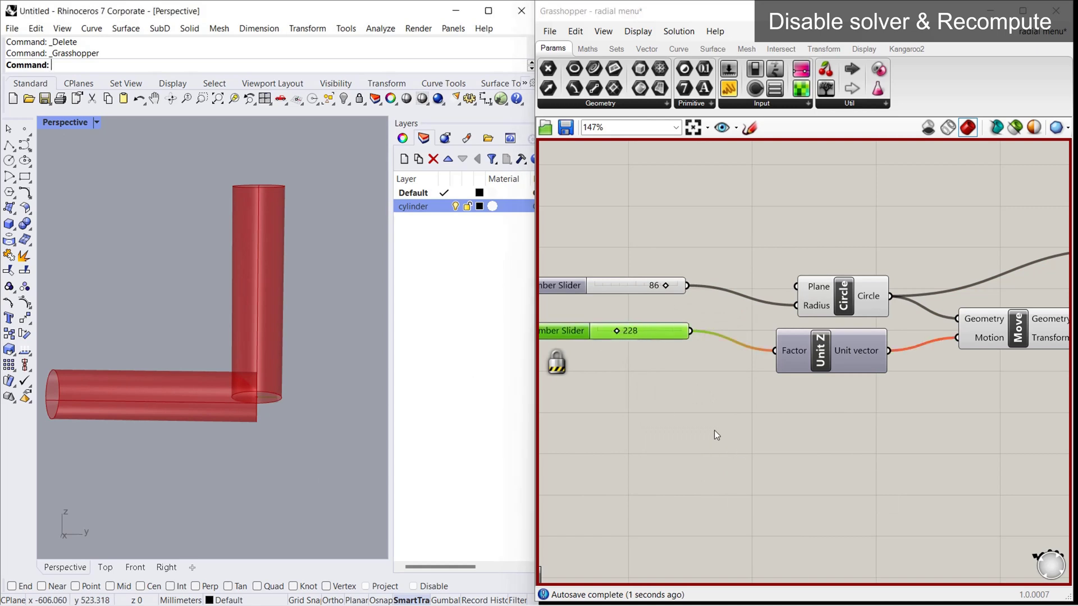
middle_click(703, 407)
click(704, 471)
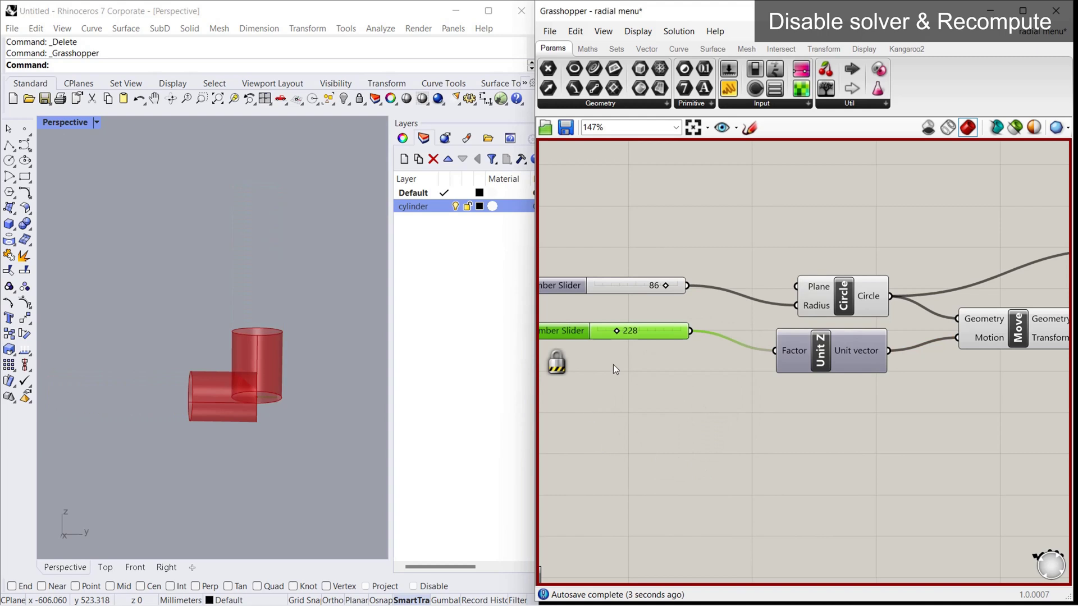
click(325, 374)
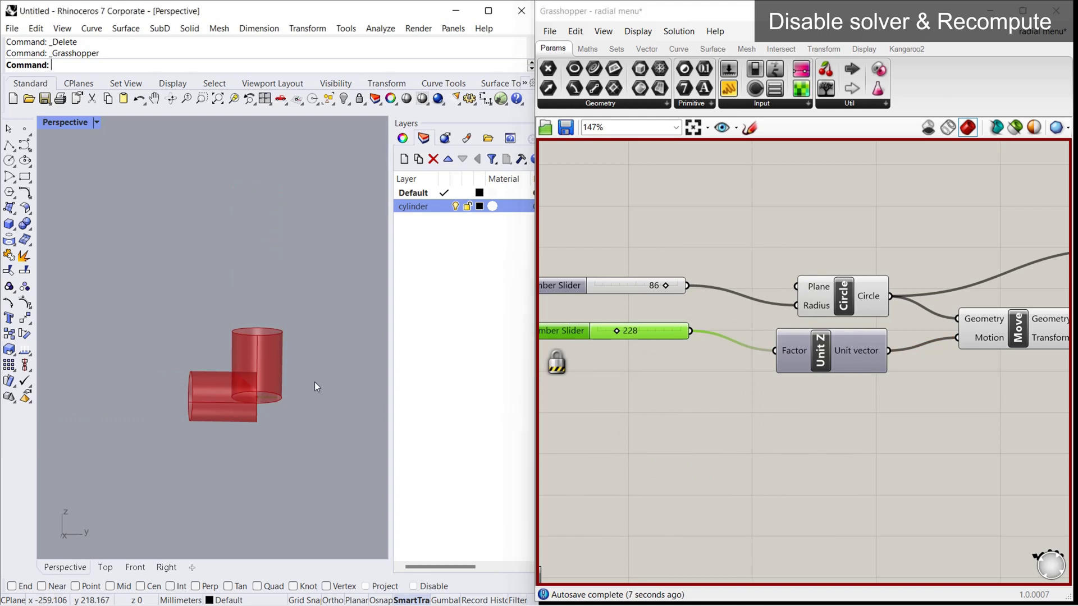
middle_click(709, 400)
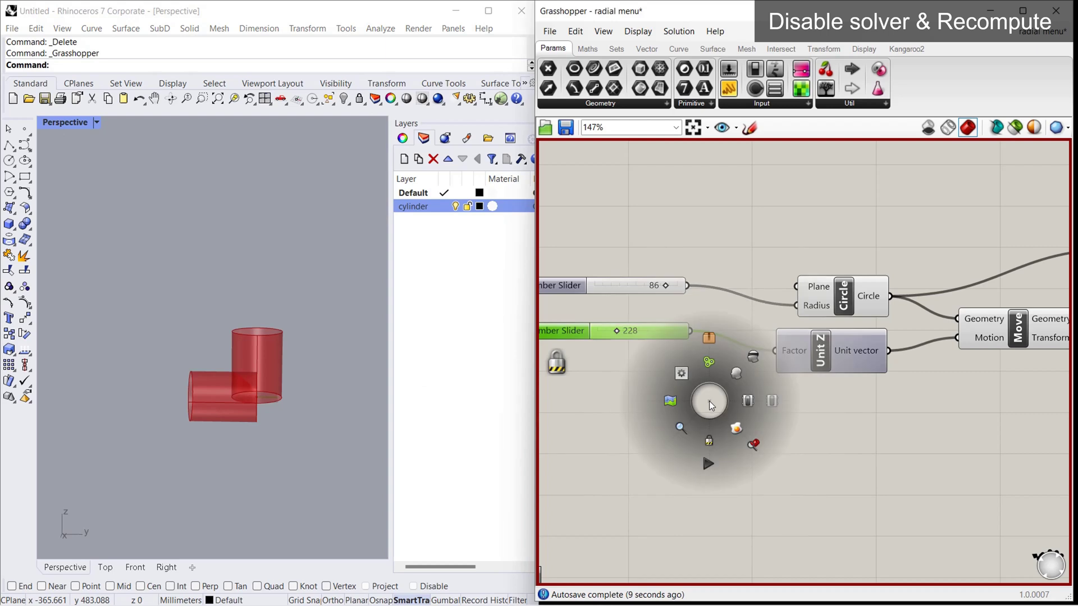
Step: Enable the solver via the radial menu's lock icon so slider changes apply immediately
click(708, 441)
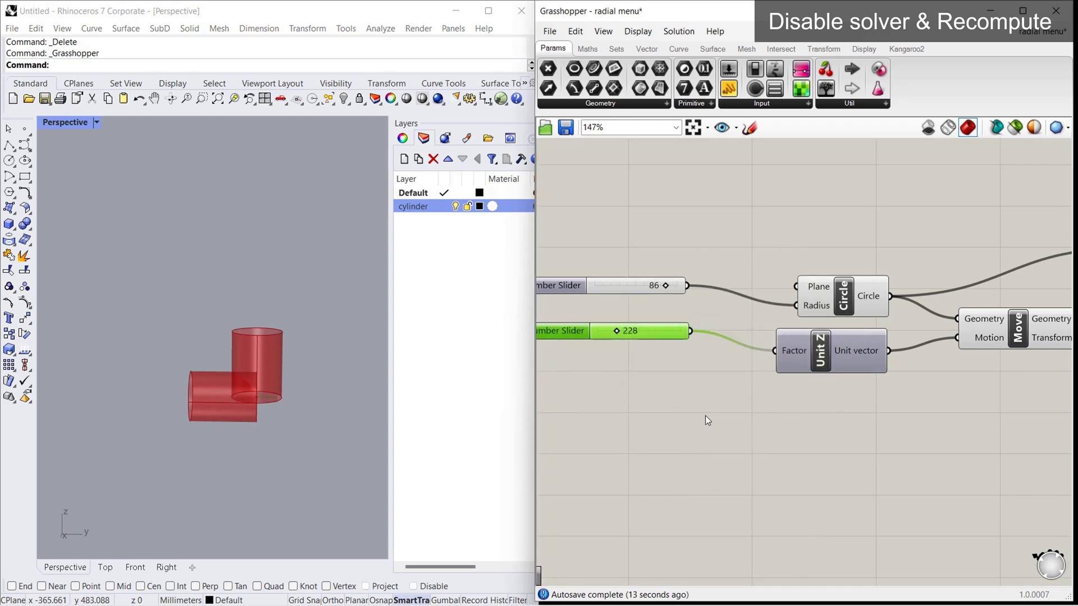
middle_click(692, 393)
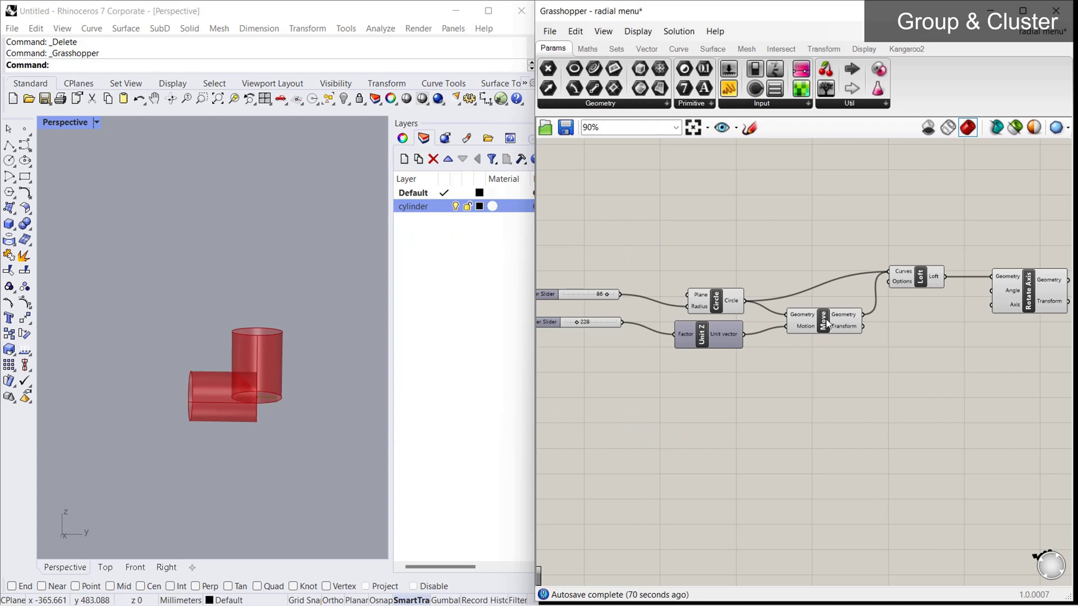
Step: Window-select the Move and Loft components and group them from the radial menu
drag(769, 245, 969, 364)
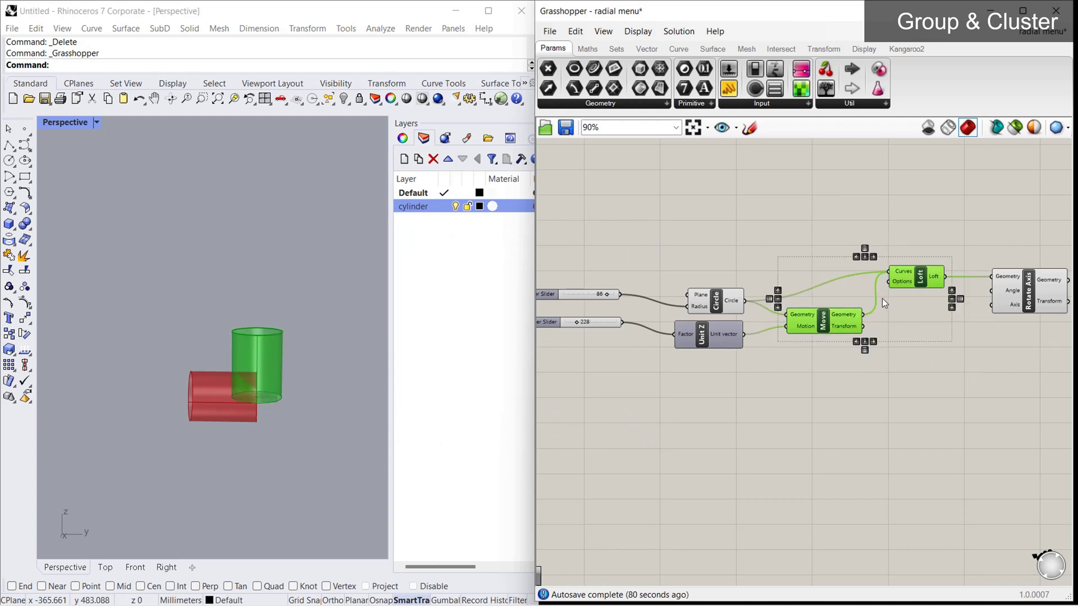
key(space)
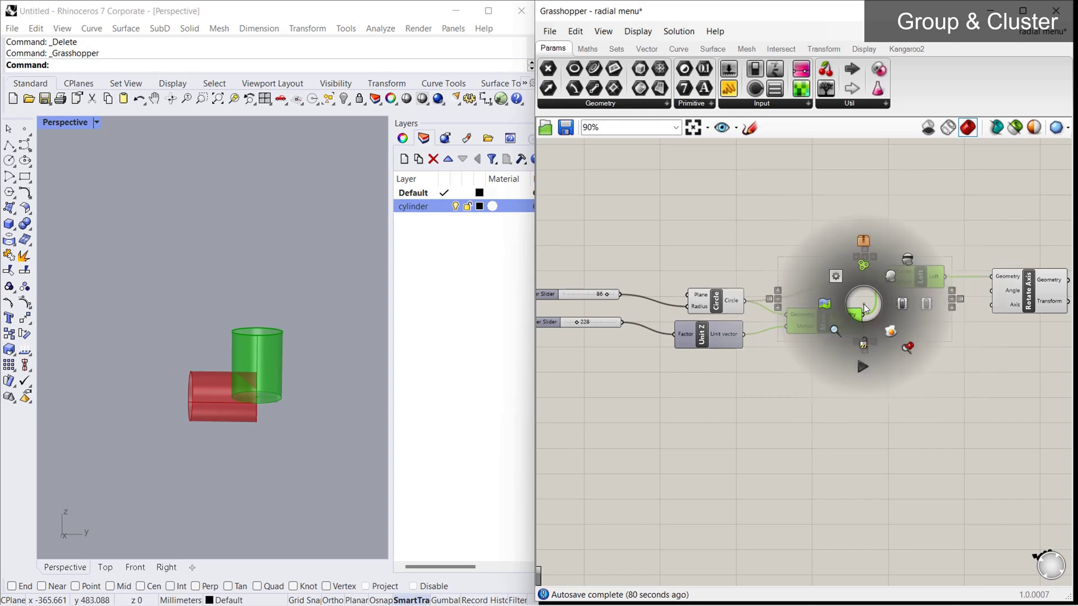
click(864, 268)
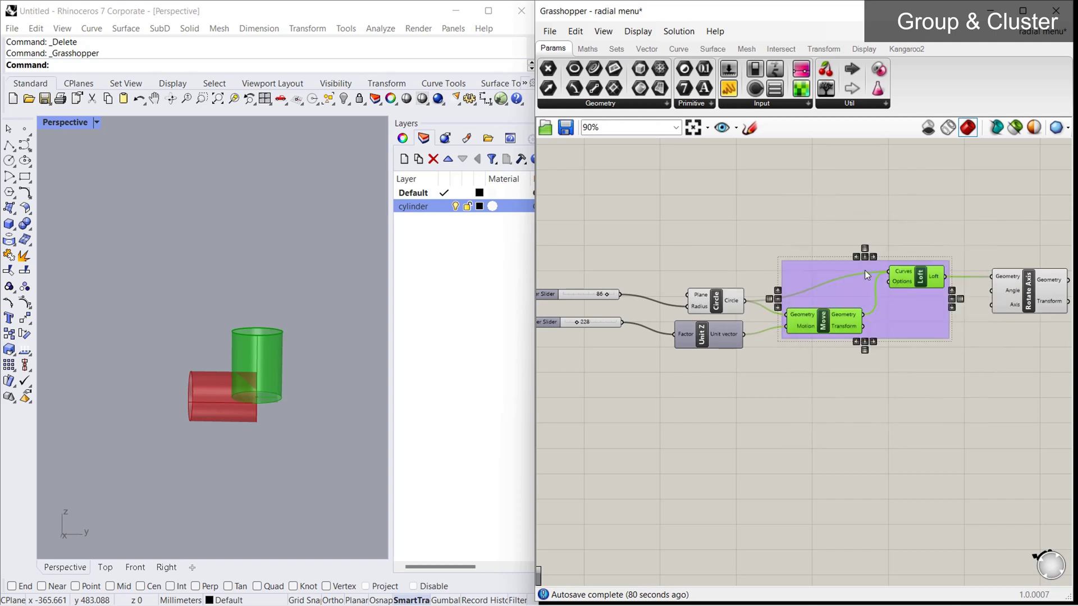
click(877, 442)
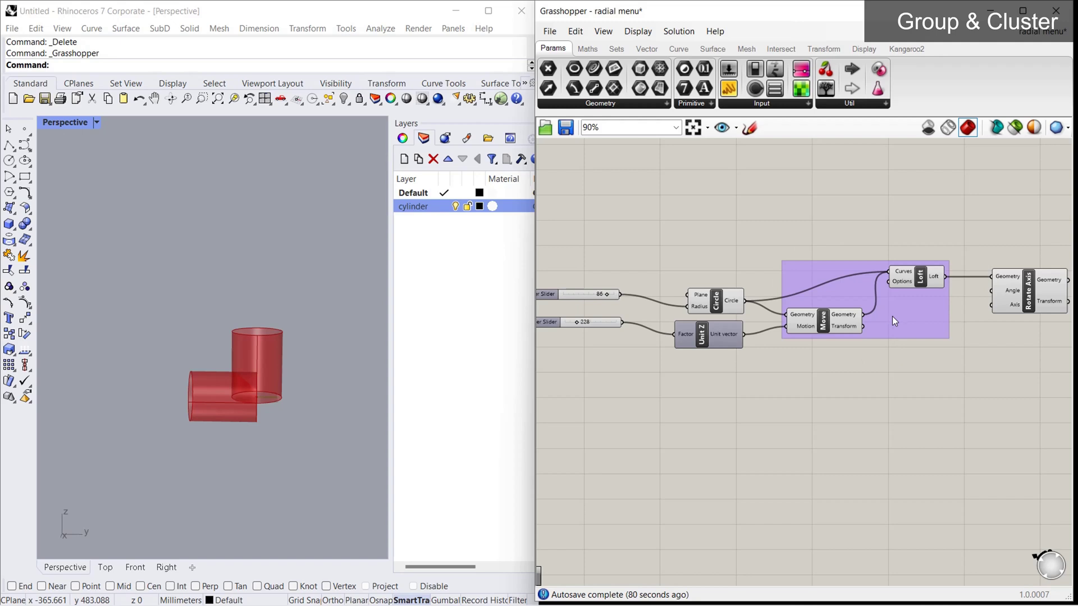
Step: Shift the new Move and Loft group slightly into place and reselect it
mouse_move(897, 321)
mouse_down()
mouse_move(897, 265)
mouse_move(897, 359)
mouse_move(916, 253)
mouse_move(897, 270)
mouse_move(901, 328)
mouse_up()
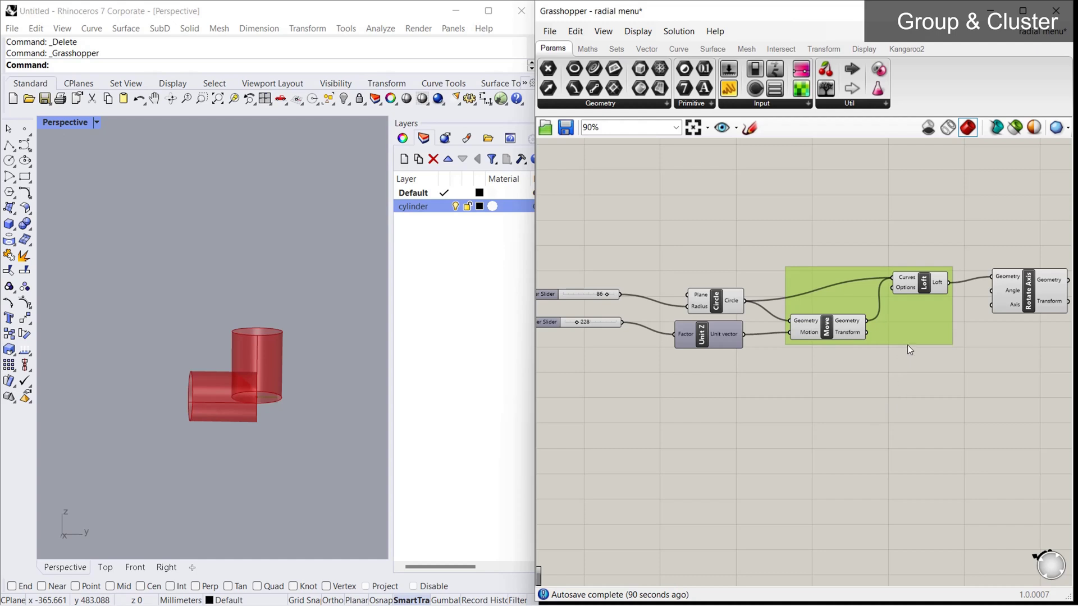
right_click(910, 328)
click(883, 376)
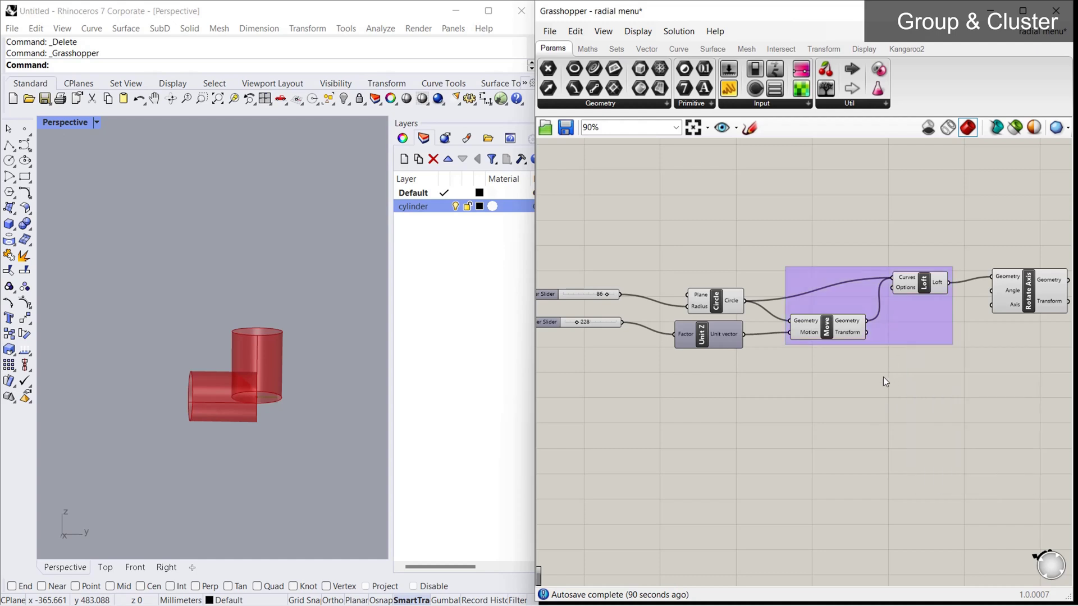
click(912, 332)
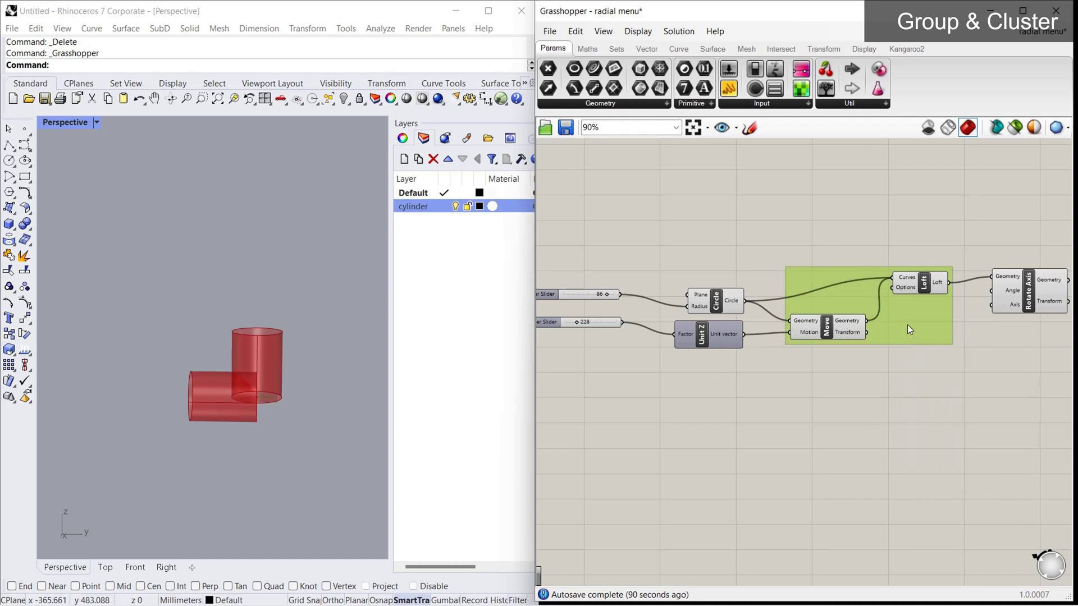
Step: Change the group's outline to blob, then to a tight rectangle
right_click(907, 325)
click(910, 385)
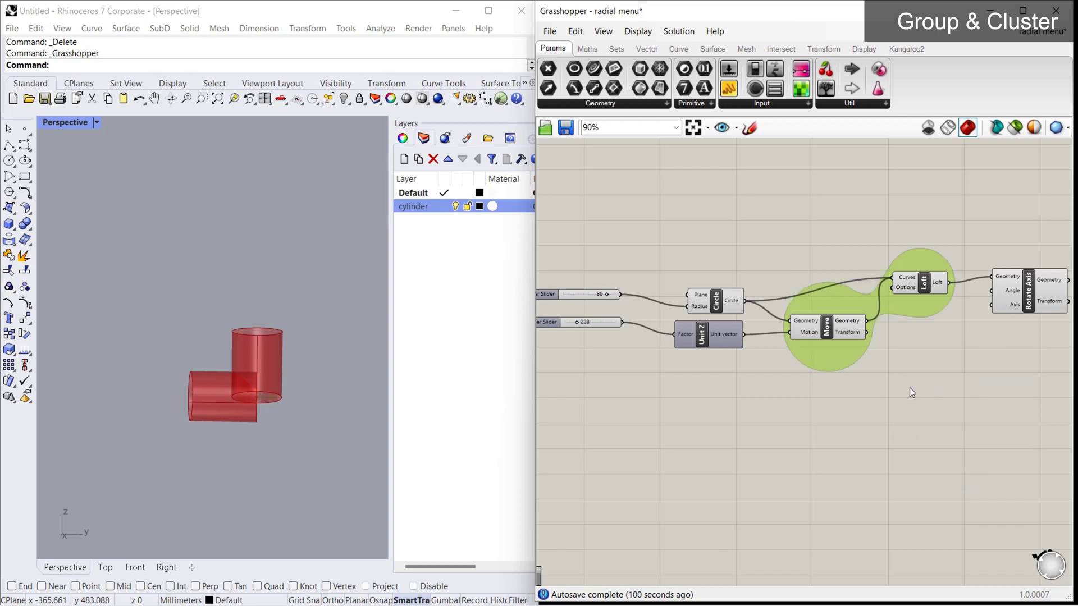
right_click(850, 352)
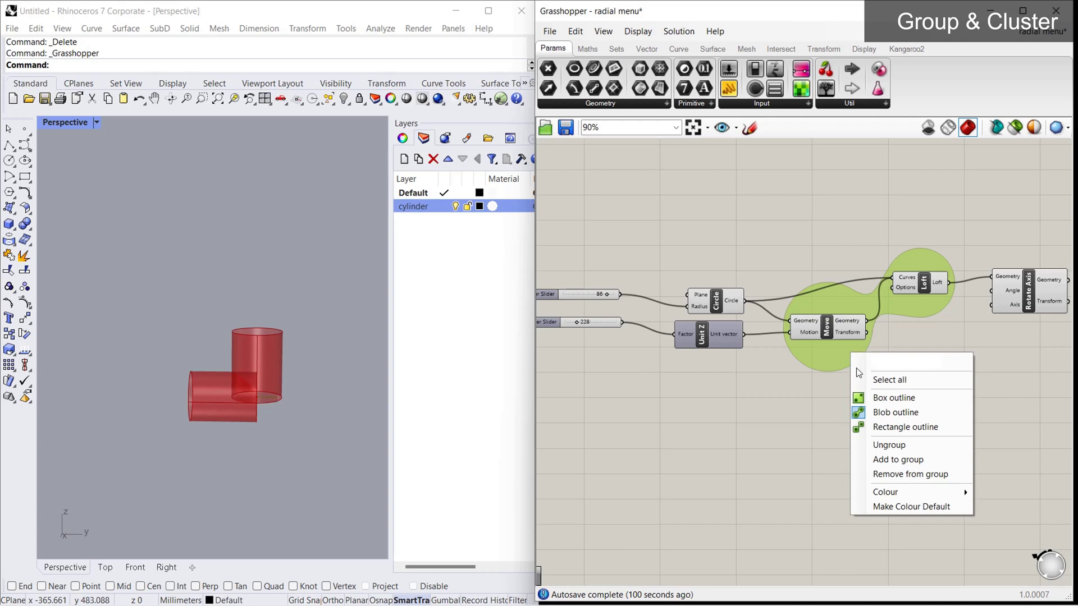
click(873, 428)
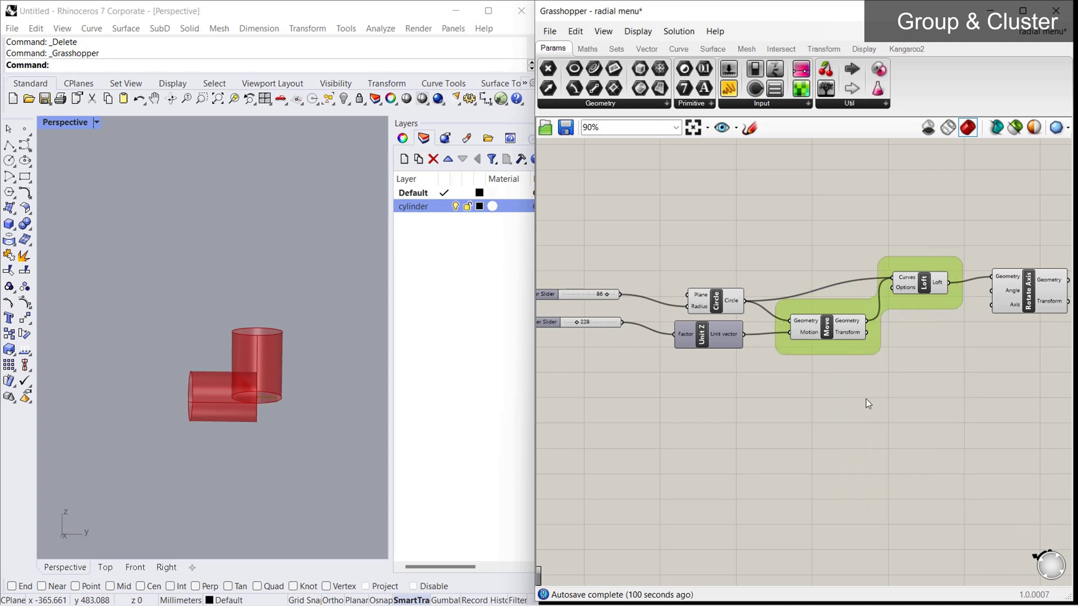
Step: Recolour the group a darker, more saturated purple
right_click(854, 349)
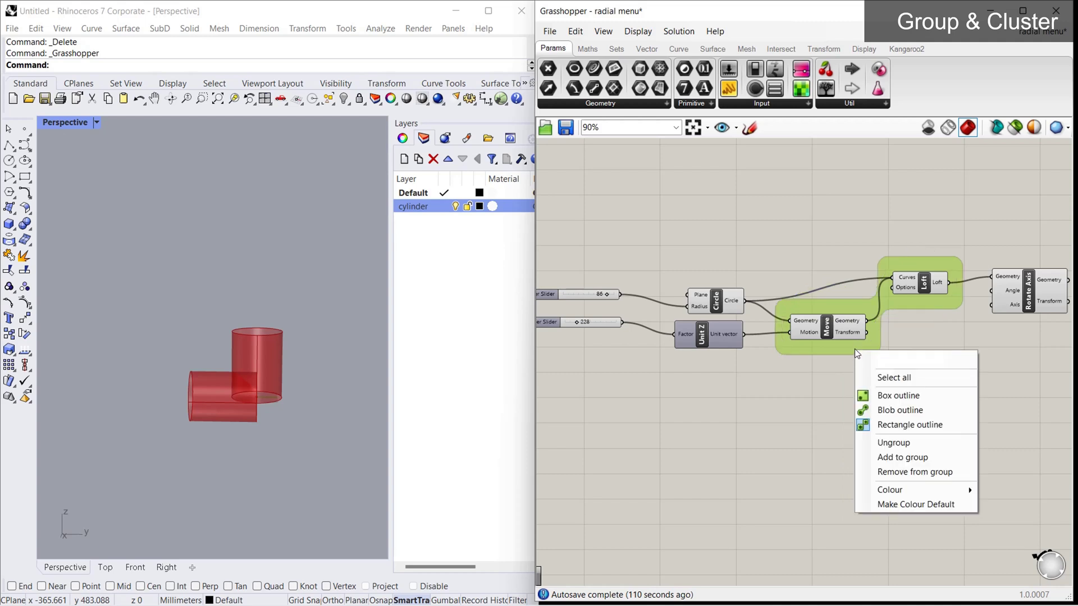
mouse_move(918, 493)
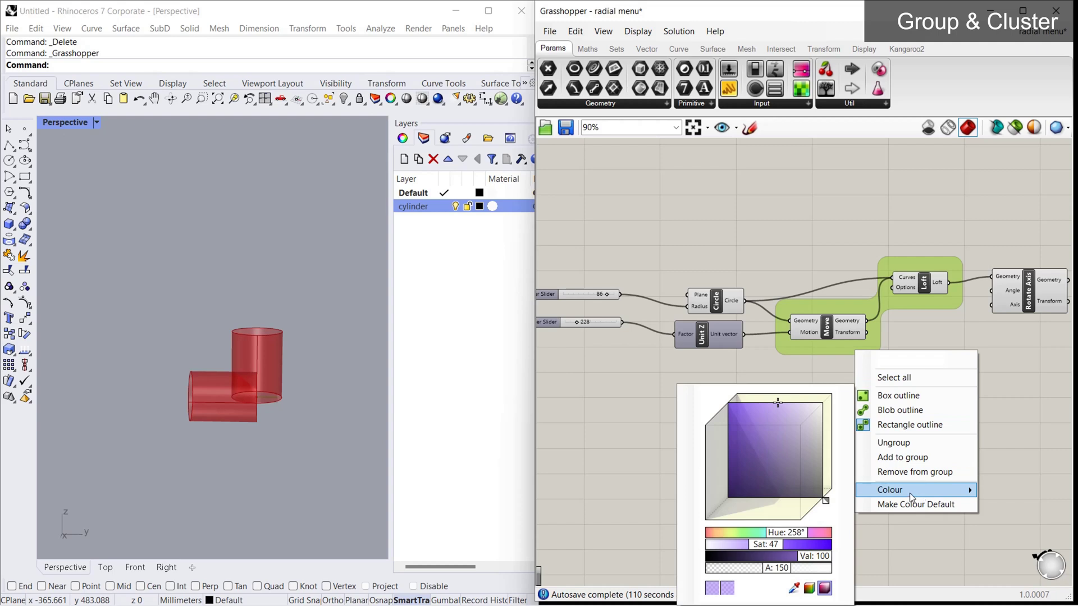
mouse_move(784, 465)
mouse_down()
mouse_move(763, 480)
mouse_move(749, 432)
mouse_up()
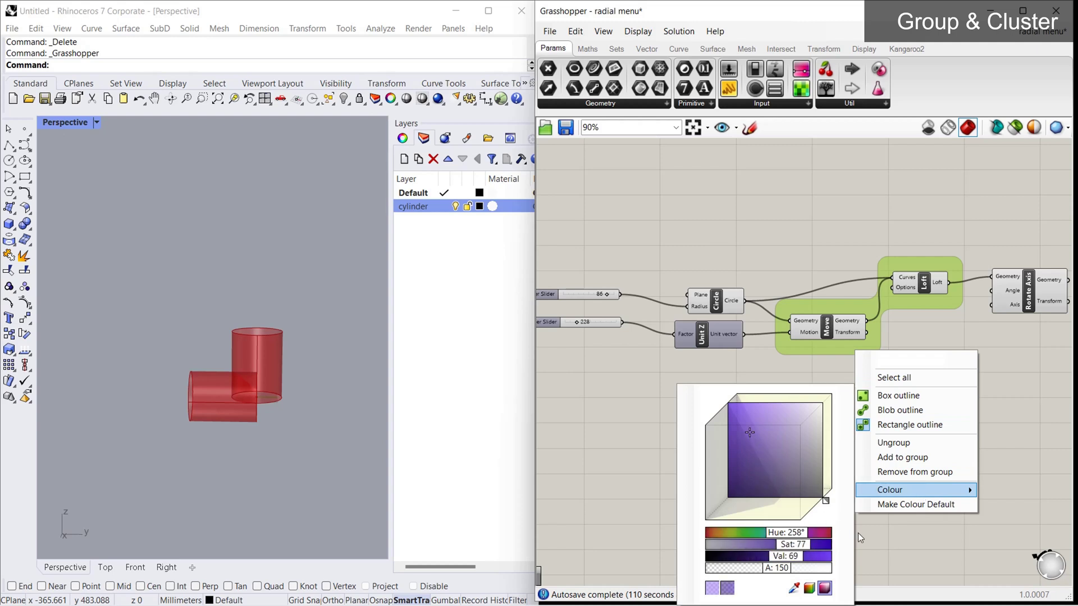
click(672, 438)
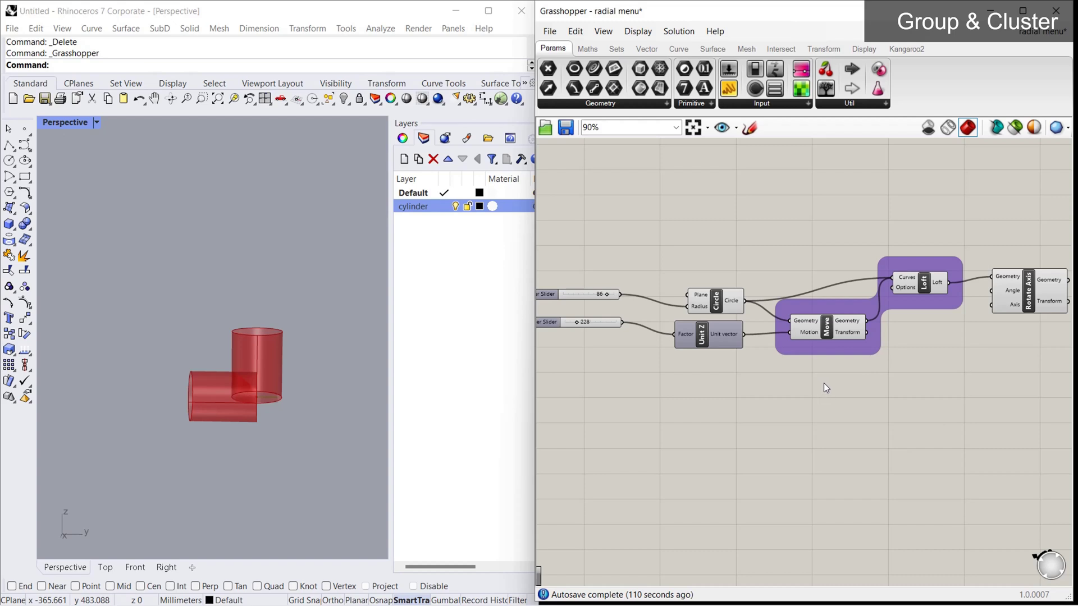
click(863, 350)
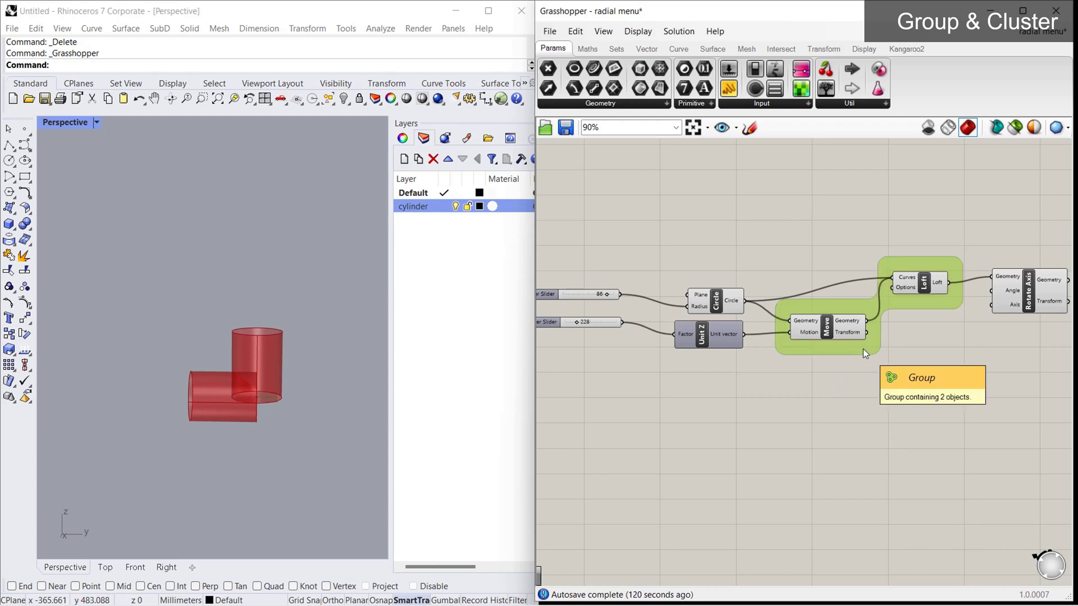
Step: Ungroup Move and Loft, zoom out, and select both Number Sliders
right_click(863, 349)
click(884, 439)
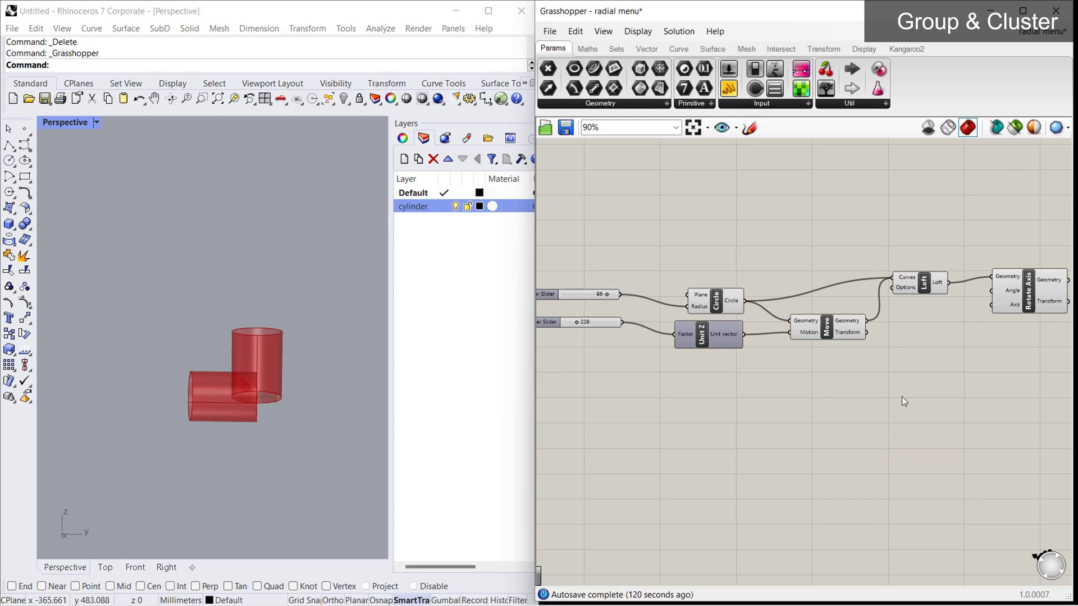
scroll(875, 386, down, 2)
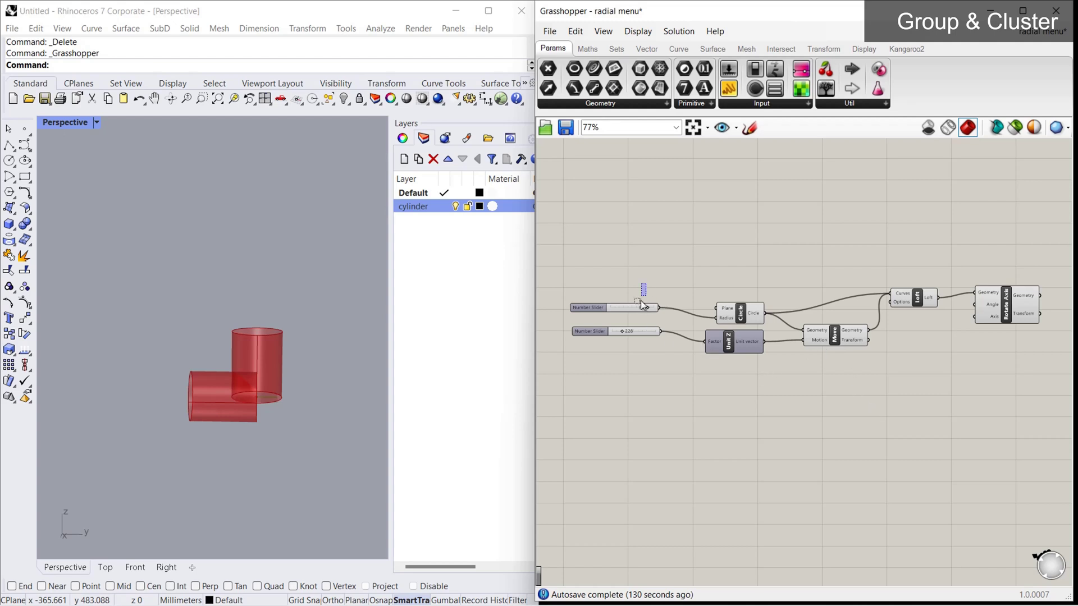
drag(641, 300, 661, 352)
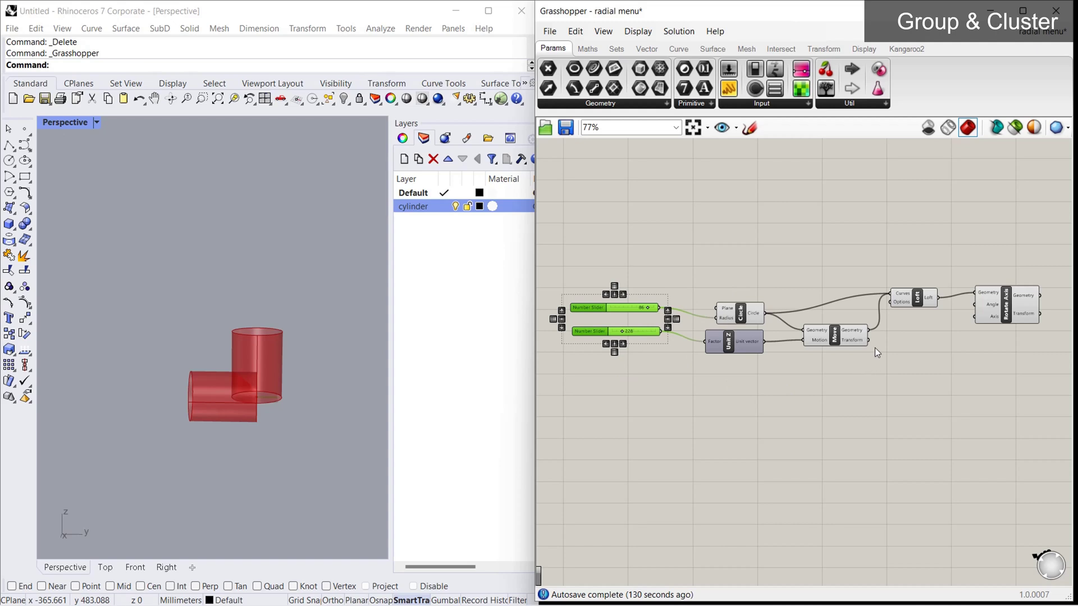
Step: Collapse the Circle, Unit Z, Move and Loft components into a single cluster
click(930, 299)
click(889, 407)
drag(948, 241, 698, 406)
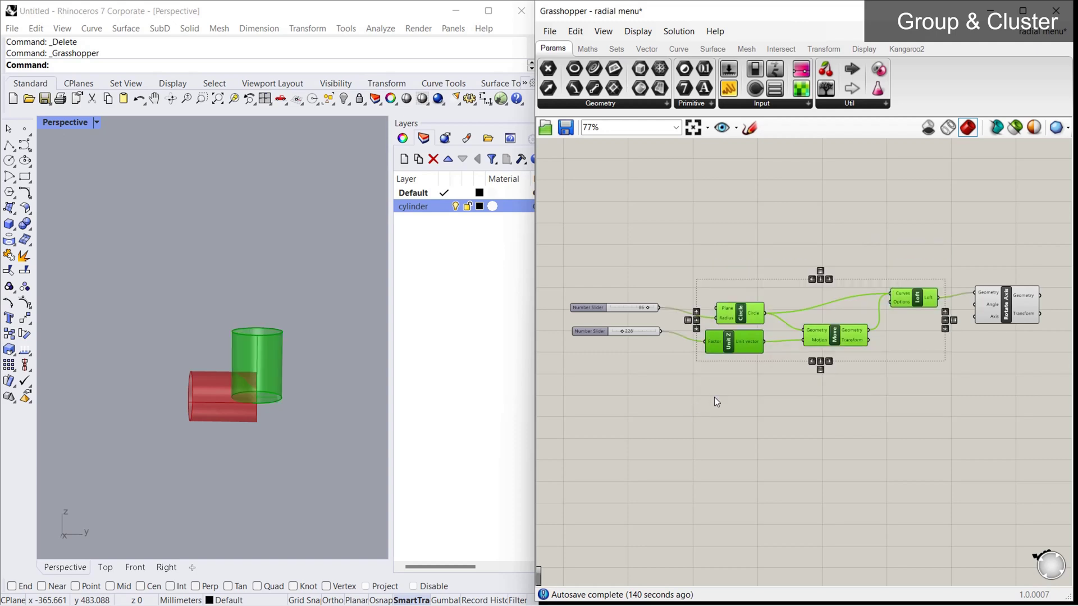
middle_click(834, 335)
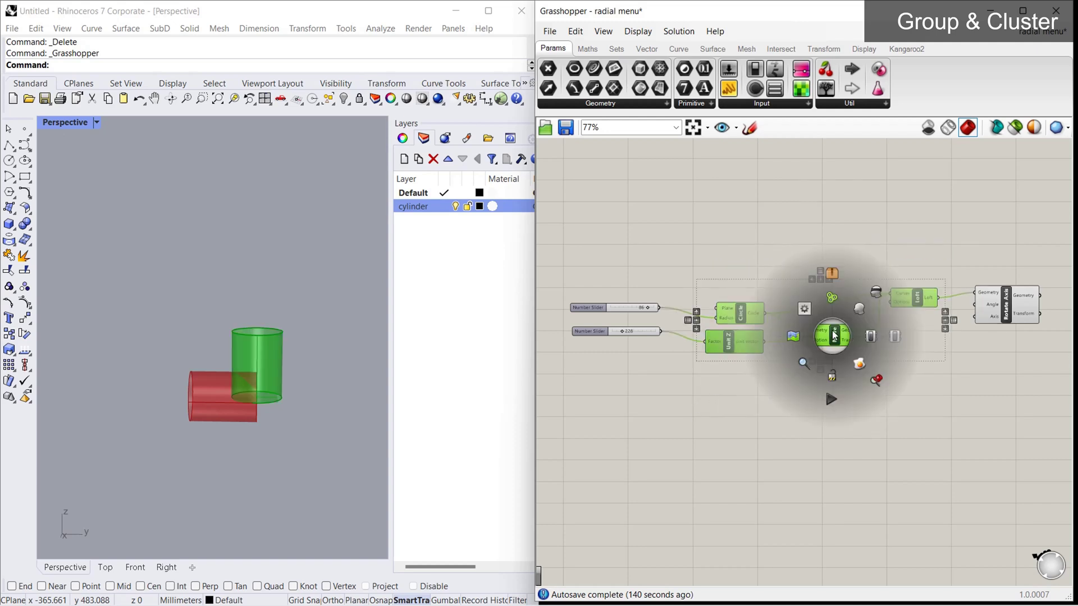
click(828, 275)
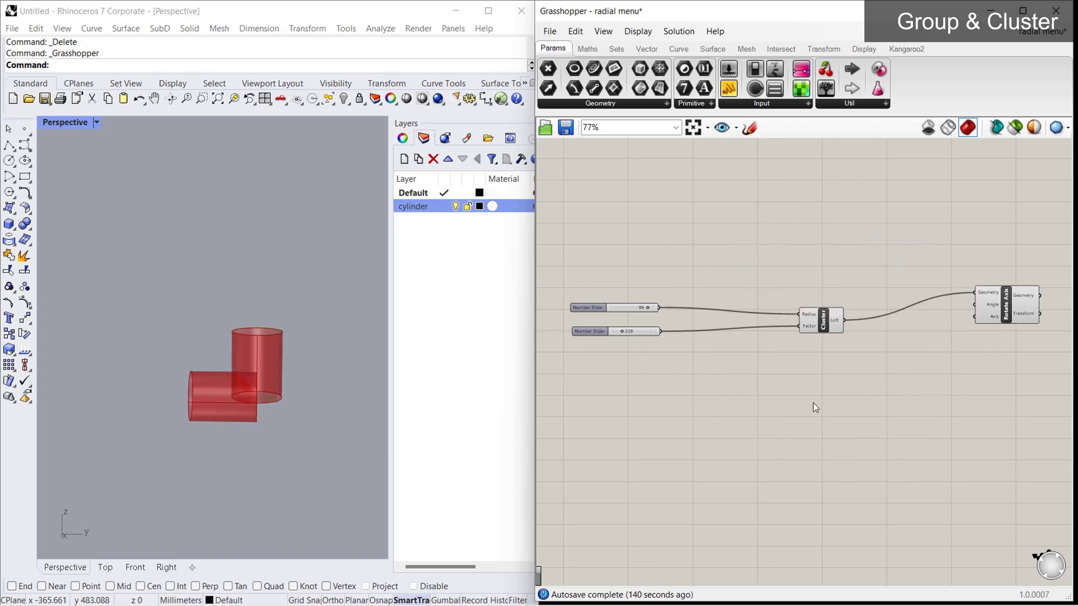
Step: Move both Number Sliders closer to the new cluster
scroll(816, 343, up, 3)
drag(650, 244, 567, 351)
drag(635, 308, 712, 294)
scroll(797, 323, up, 2)
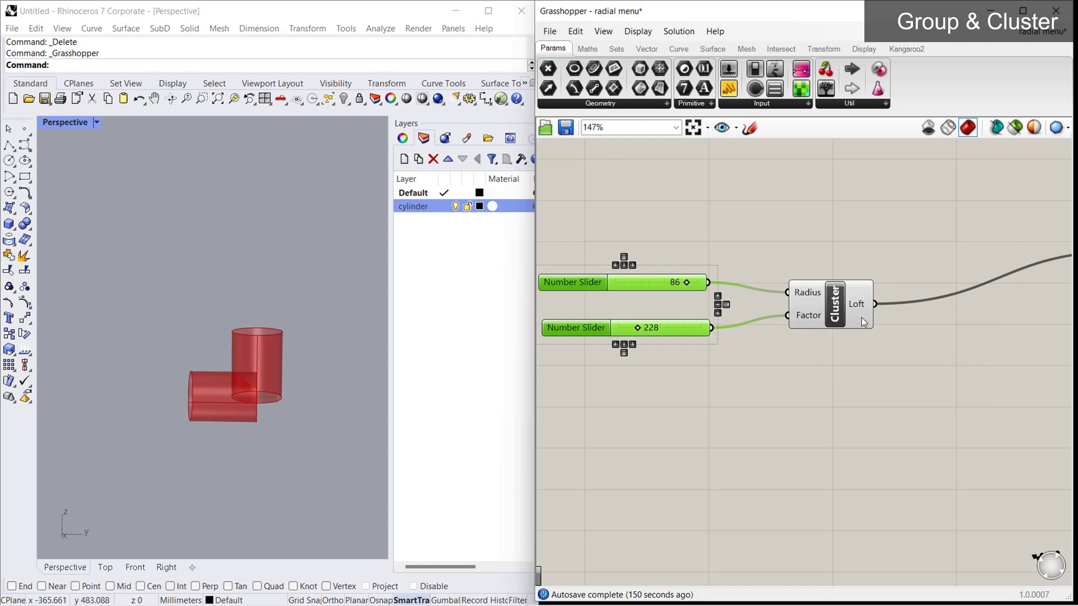
scroll(867, 318, down, 3)
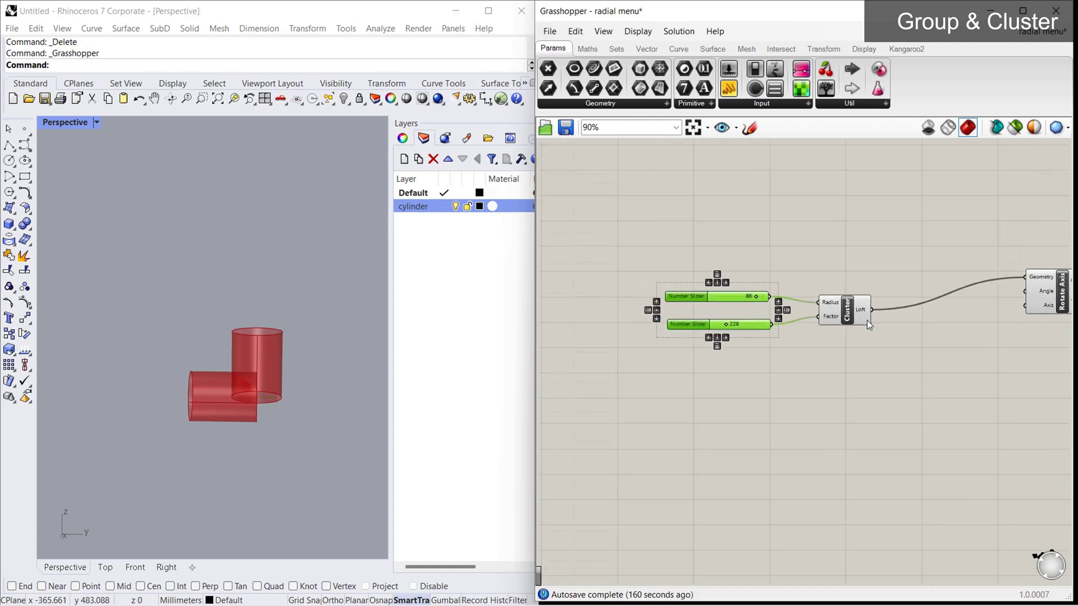
Step: Rename the cluster to 'cylinder'
right_click(851, 312)
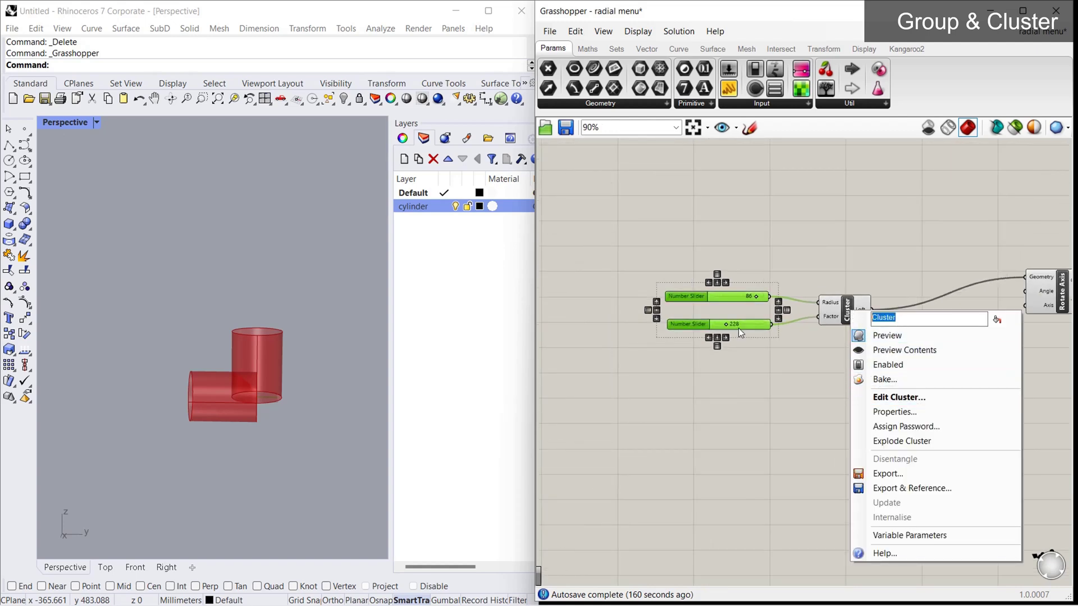
text(cylinder)
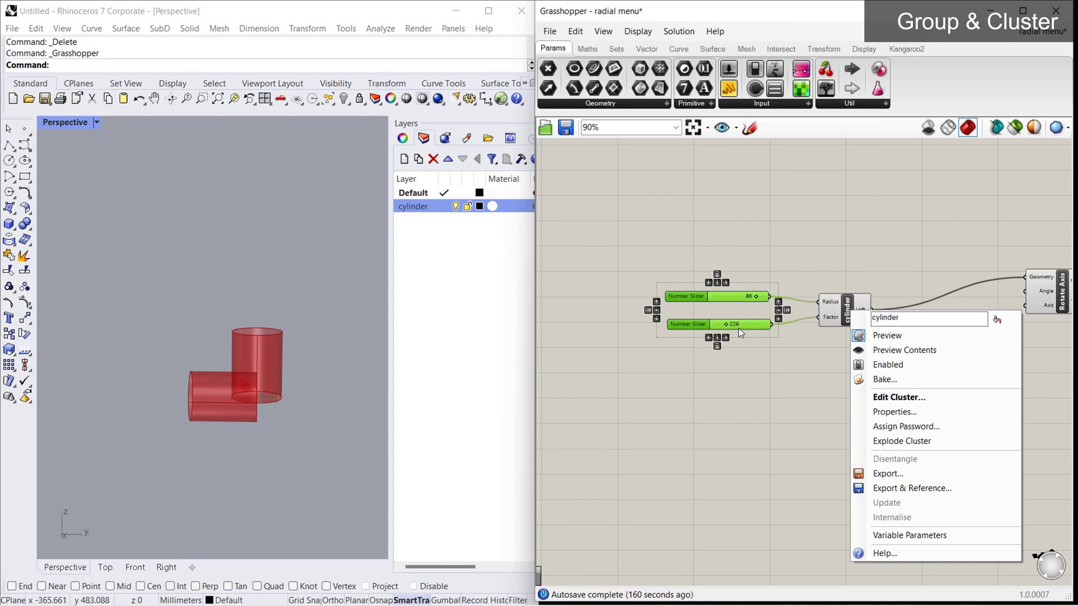
click(747, 403)
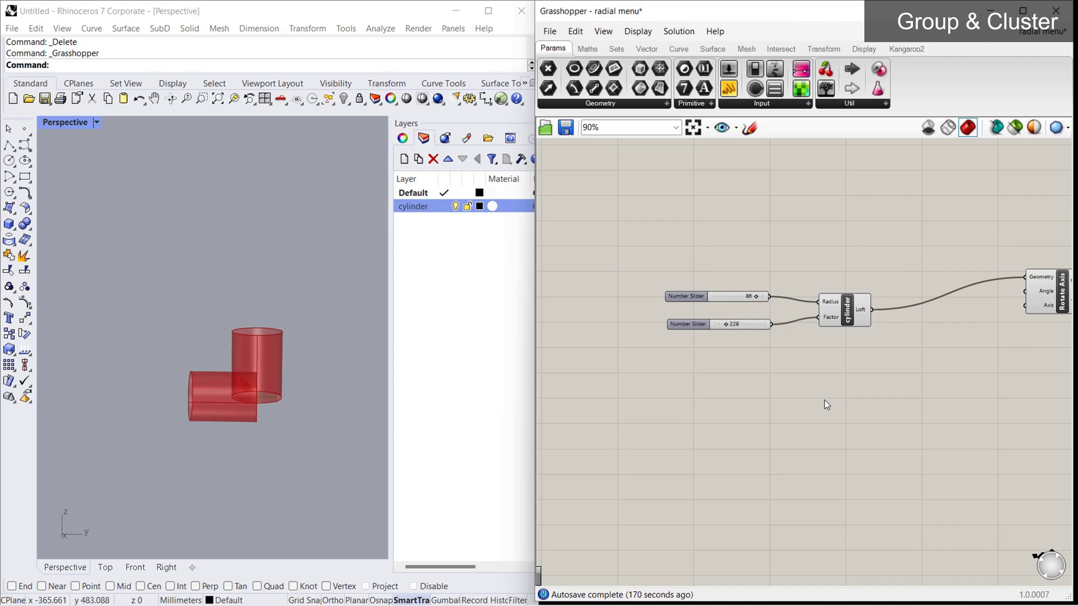
Step: Inspect the cluster's Circle and Move components, then return to the main canvas without saving
double_click(848, 312)
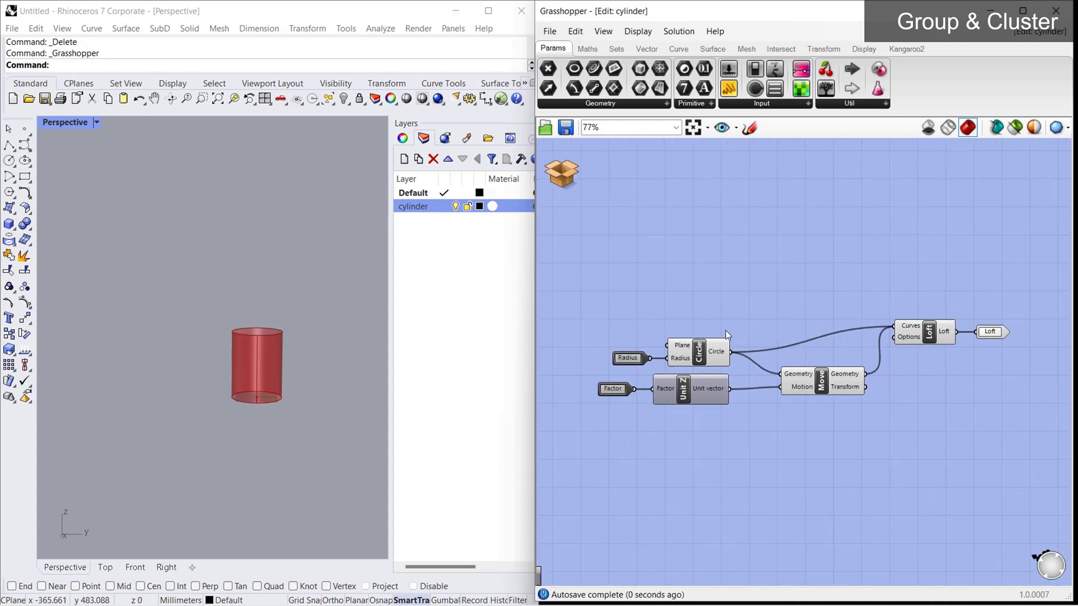
scroll(703, 370, up, 2)
click(702, 349)
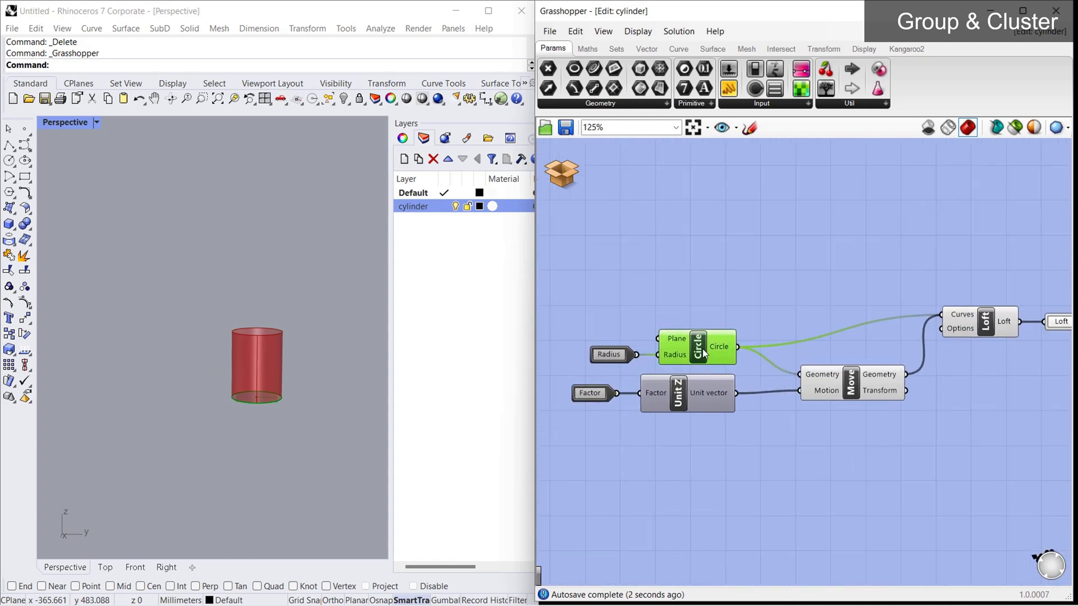
click(819, 390)
scroll(820, 390, down, 1)
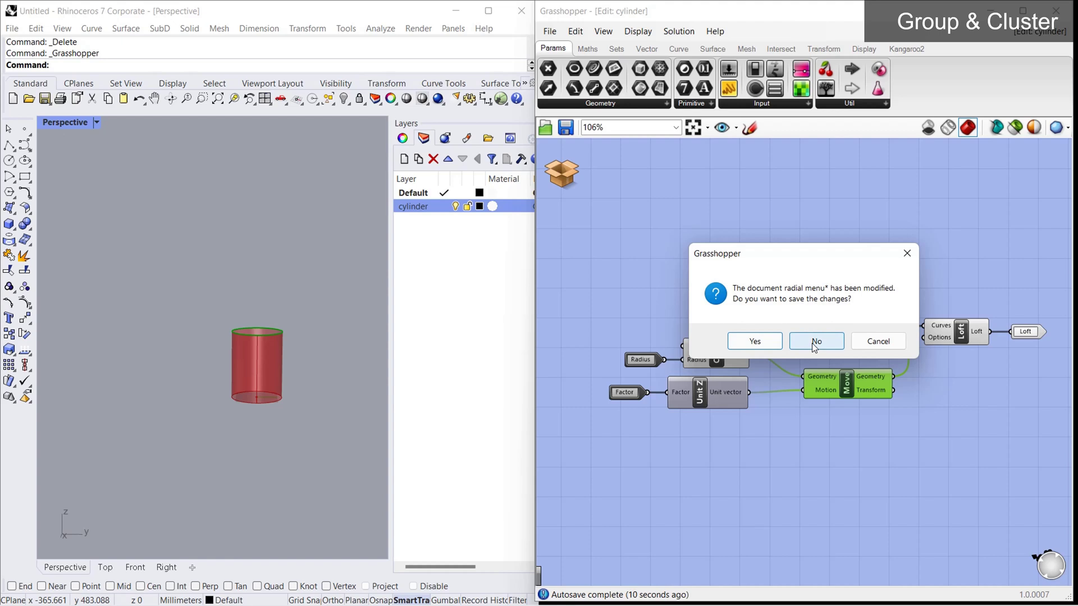
click(770, 347)
click(832, 390)
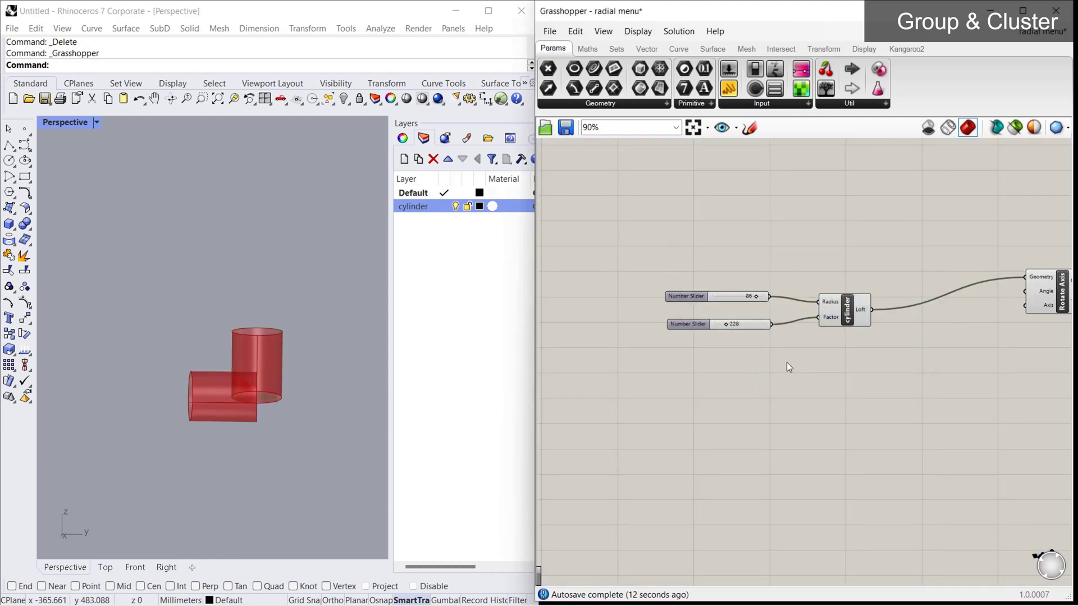
Step: Explode the cylinder cluster back into Circle, Unit Z, Move and Loft
scroll(621, 254, down, 1)
scroll(962, 325, up, 1)
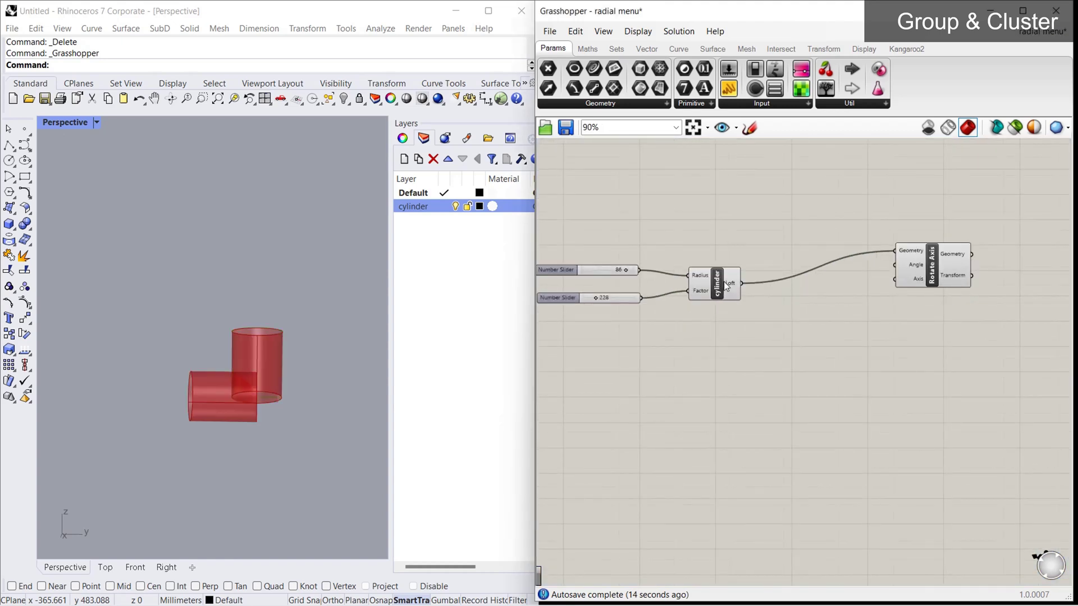
click(725, 285)
right_click(718, 286)
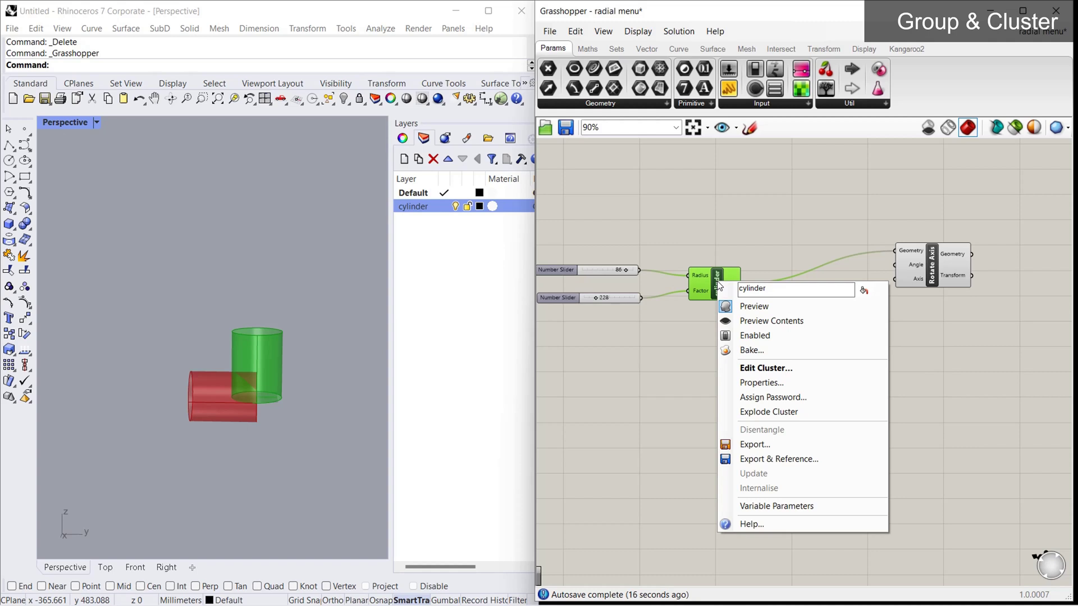
click(759, 412)
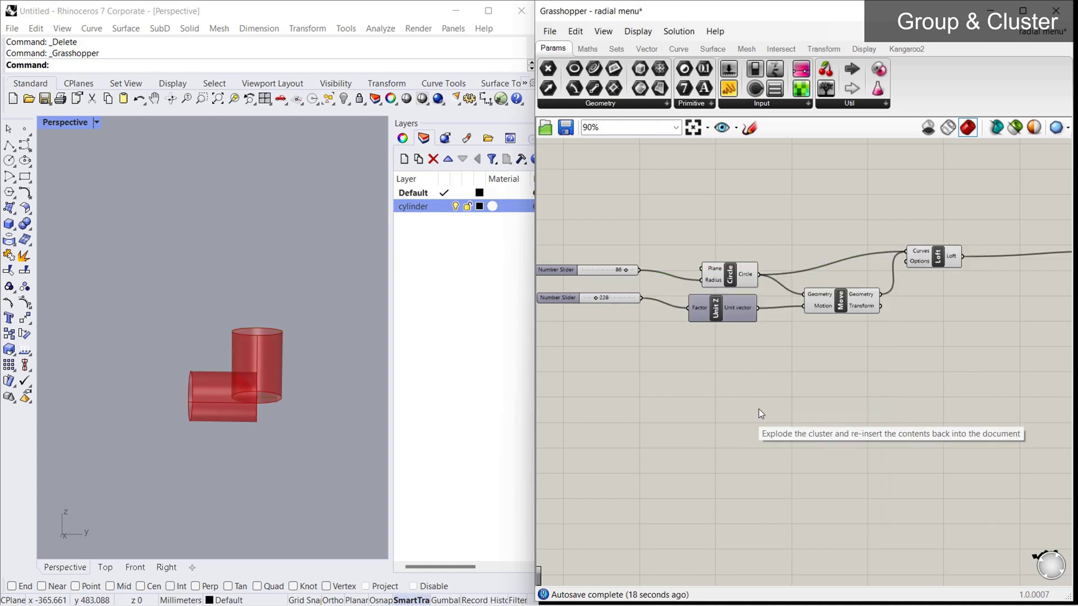
Step: Drag Rotate Axis left, closer to the Loft component
scroll(720, 365, down, 2)
scroll(1018, 293, up, 2)
drag(1026, 288, 923, 309)
click(807, 366)
scroll(807, 366, down, 1)
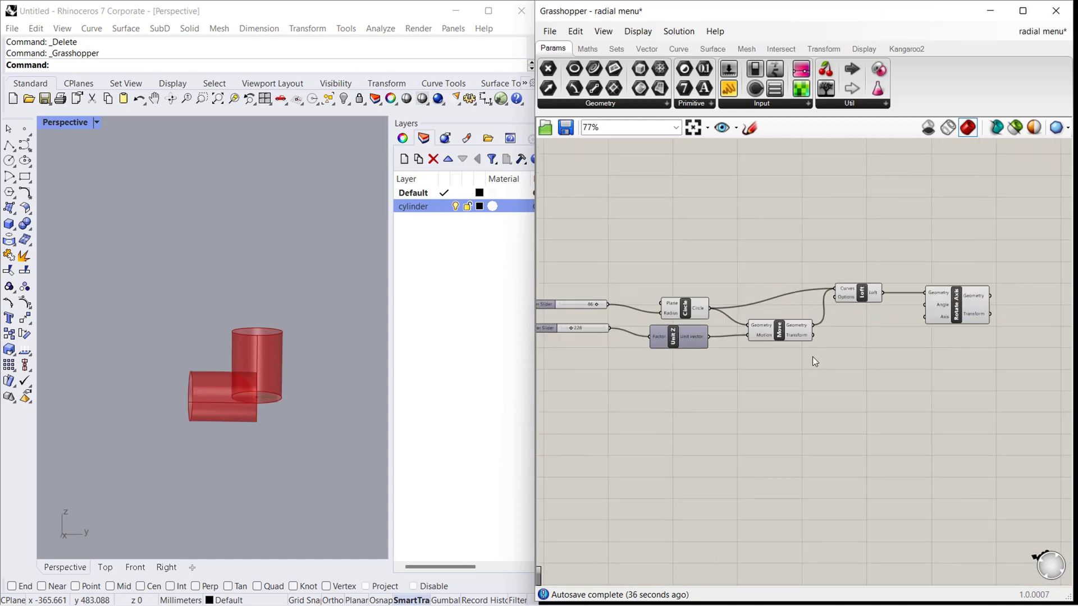
Step: Browse the Display and Fonts settings pages, close Settings, and reopen quick actions on Move
click(792, 331)
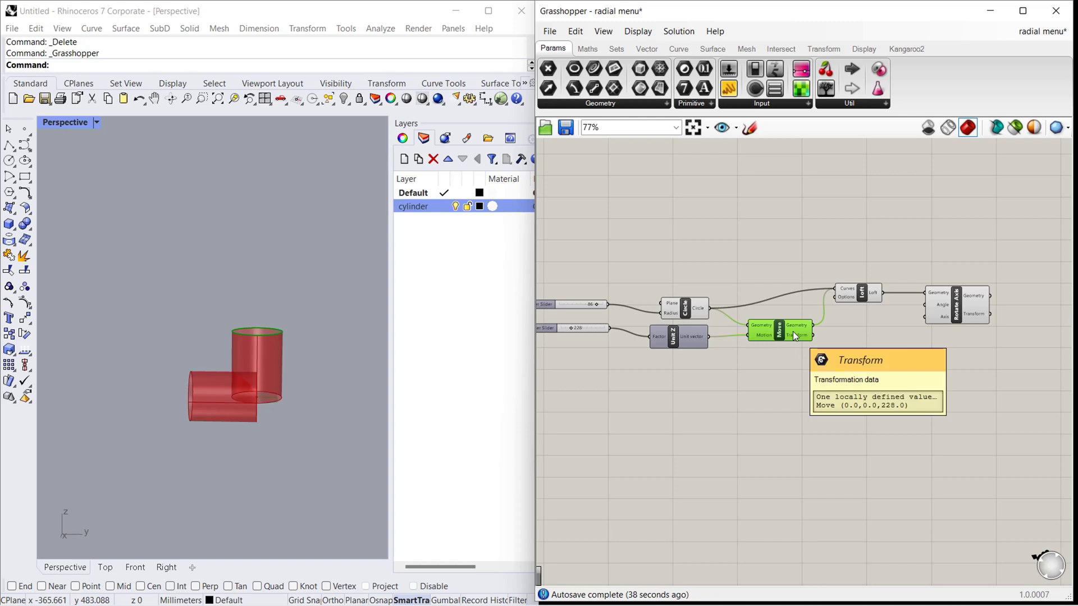
key(space)
click(764, 303)
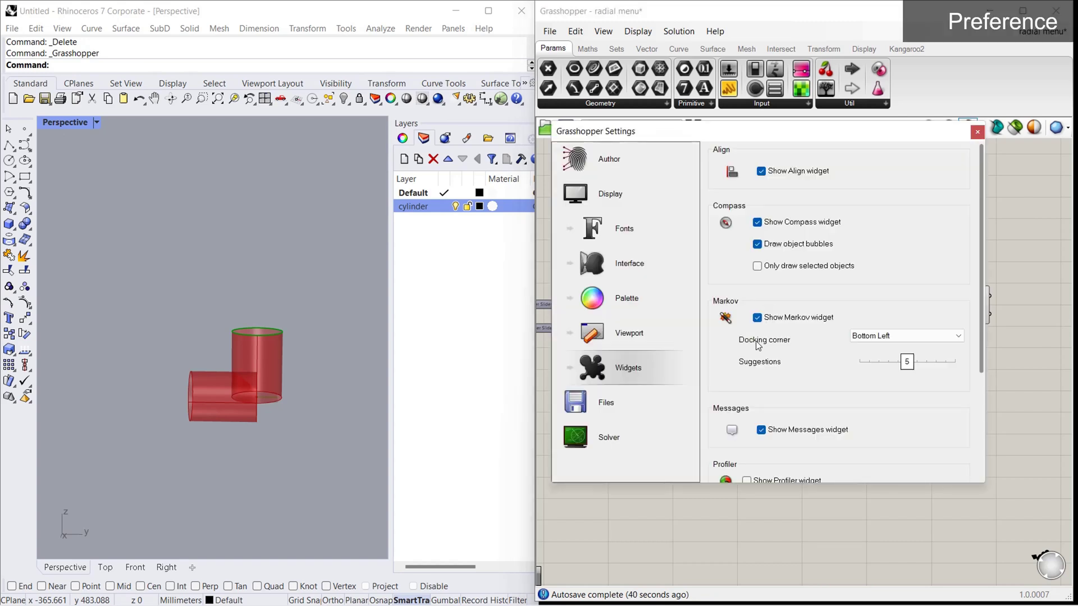
click(634, 202)
click(640, 227)
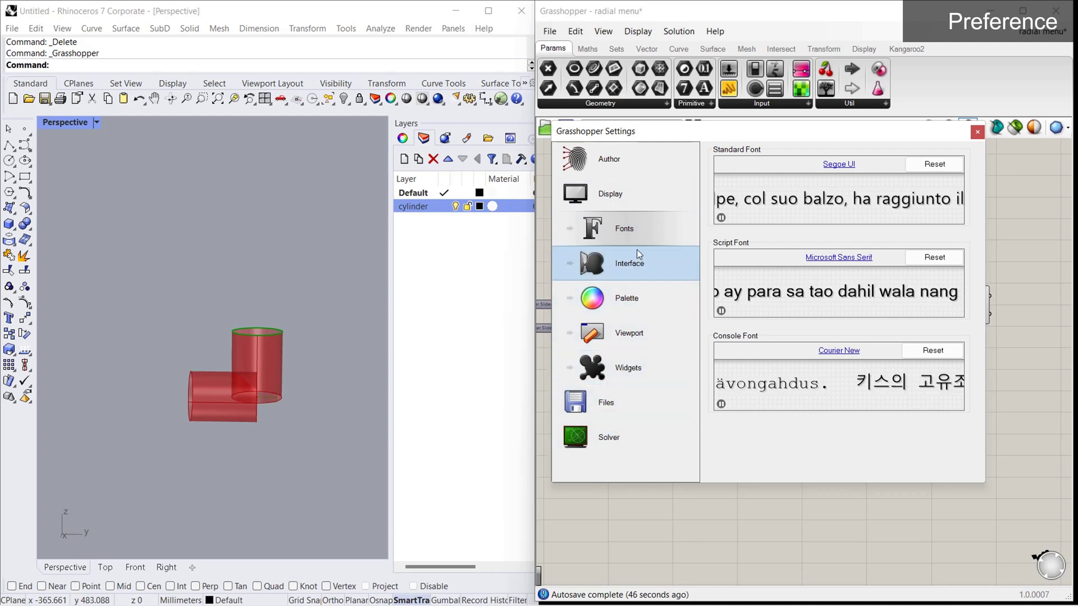
key(Escape)
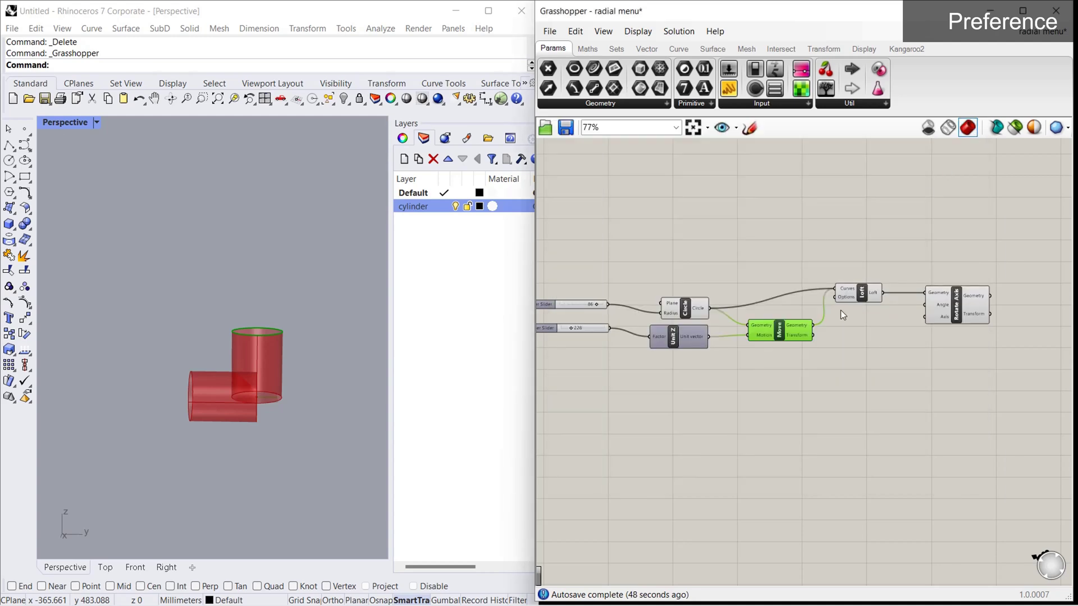
key(space)
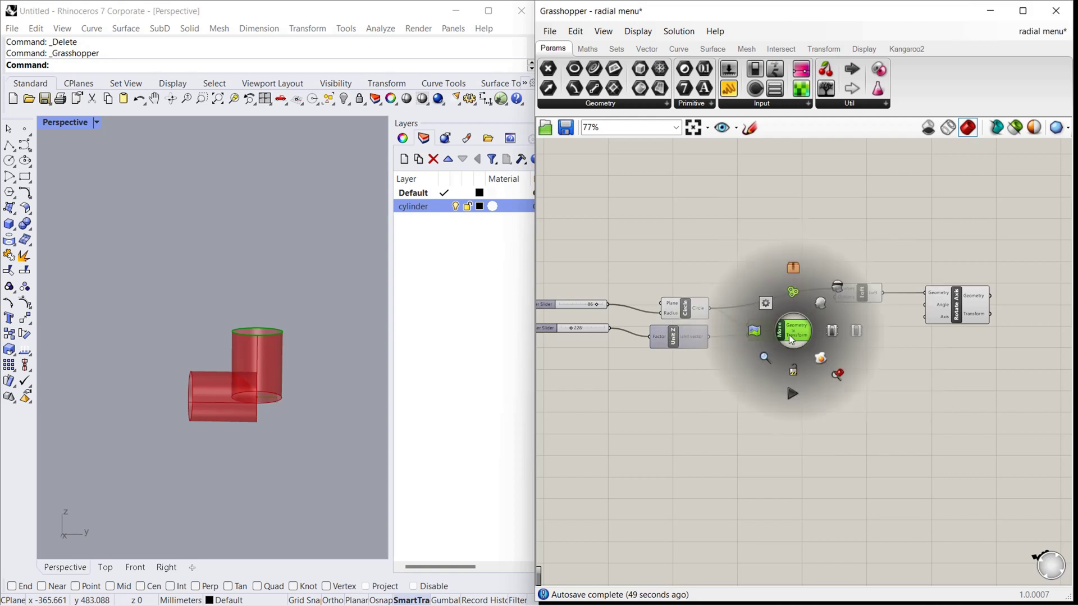
click(753, 332)
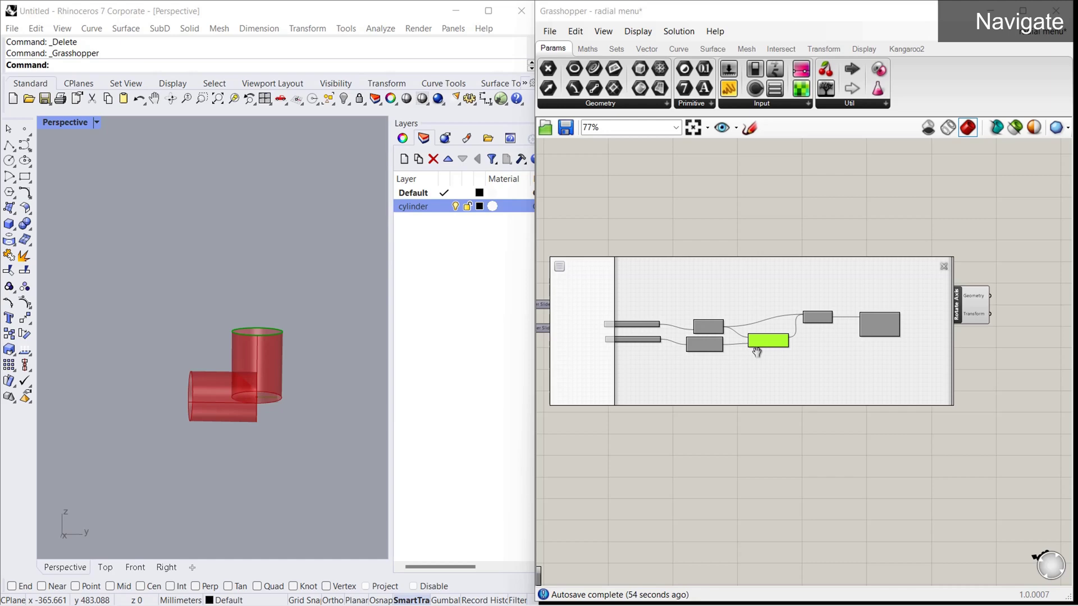
drag(707, 352, 698, 340)
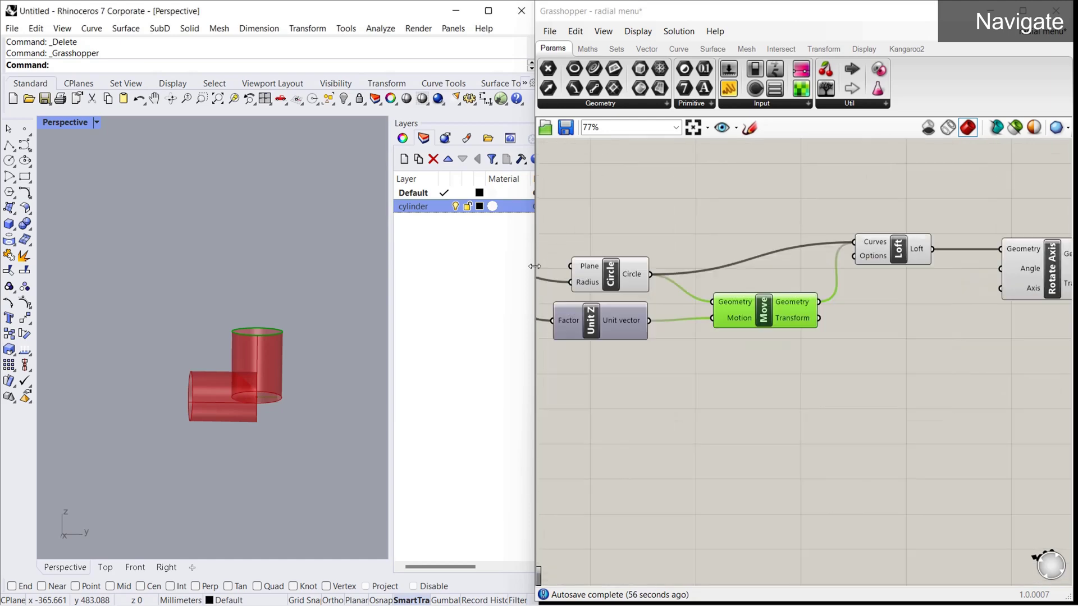
key(space)
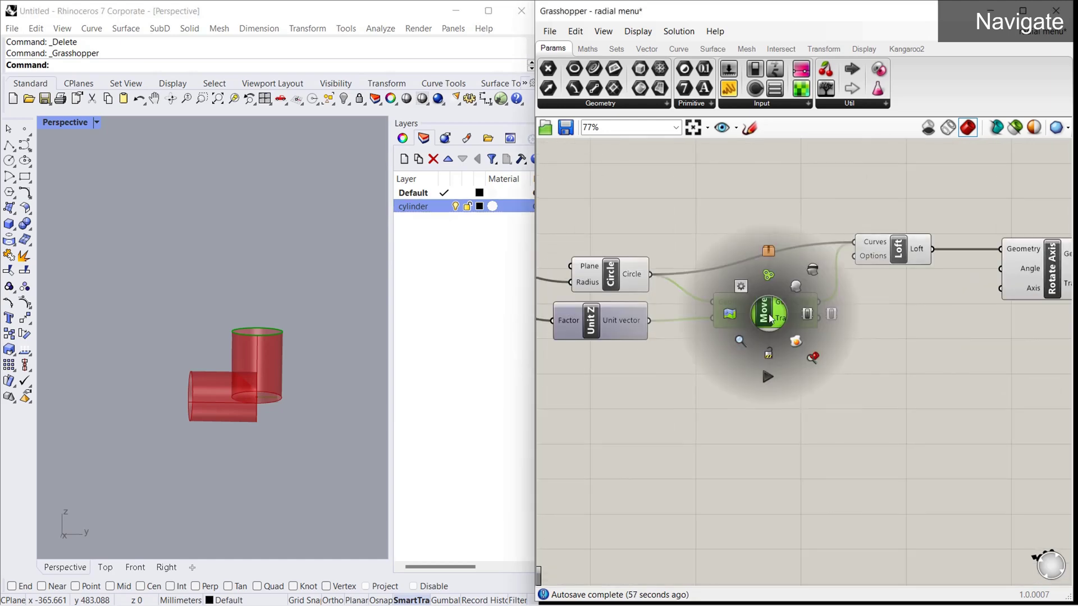
click(730, 315)
drag(536, 251, 583, 422)
scroll(840, 482, up, 4)
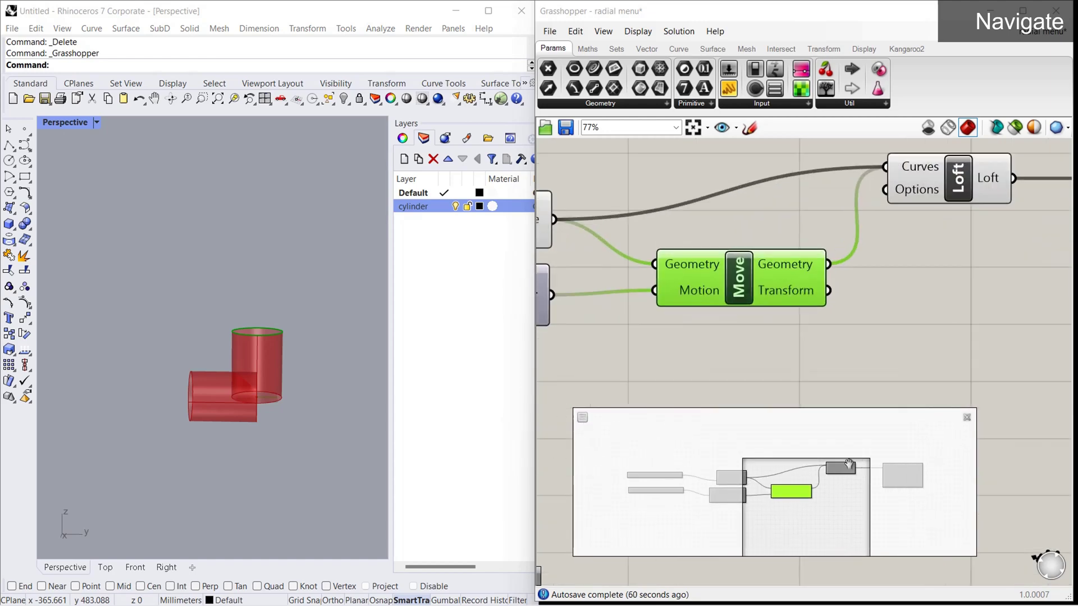
drag(845, 478, 813, 343)
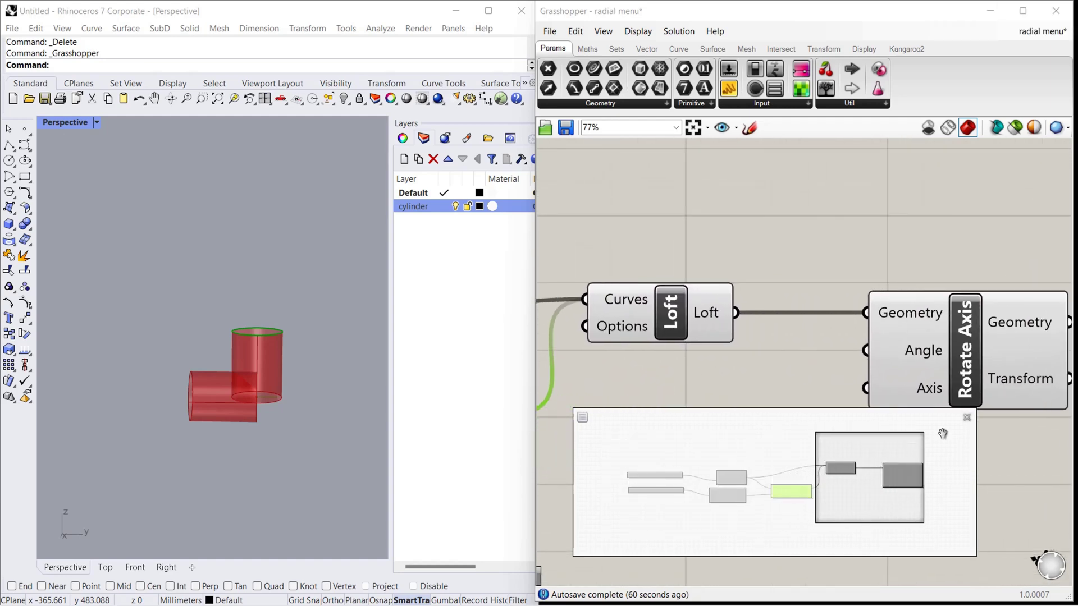
scroll(814, 343, down, 3)
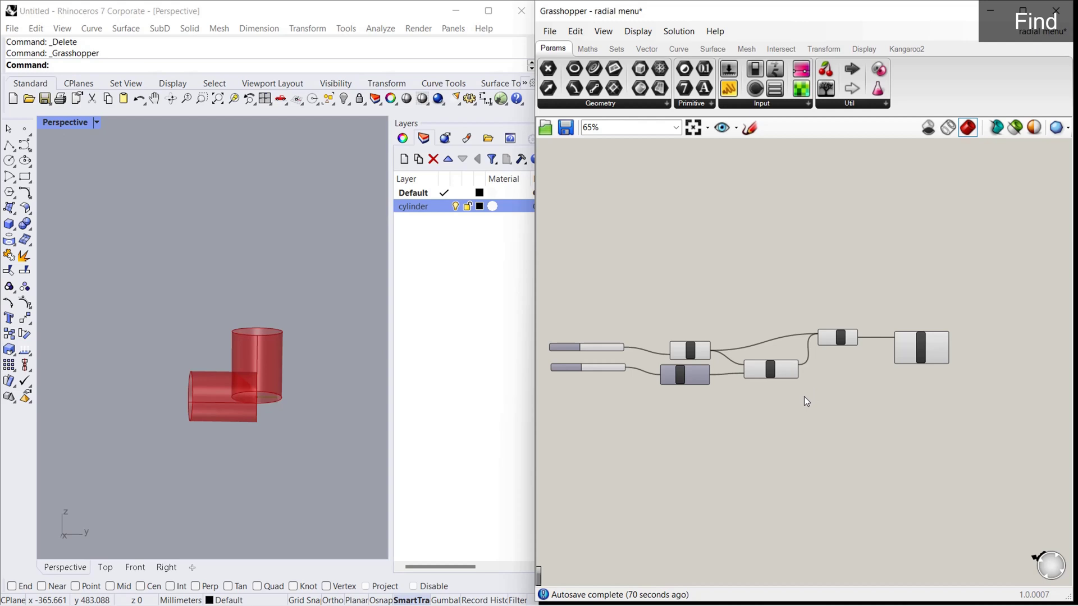
Step: Find 'loft' in the definition, jump to the Move and Loft matches, and move the window aside
middle_click(804, 397)
click(785, 425)
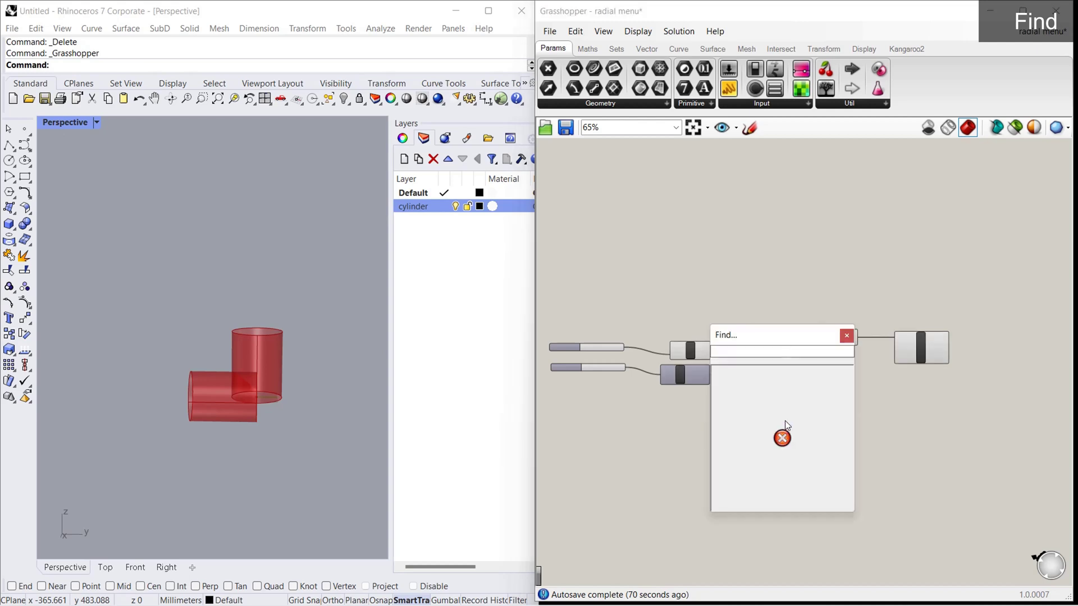
text(loft)
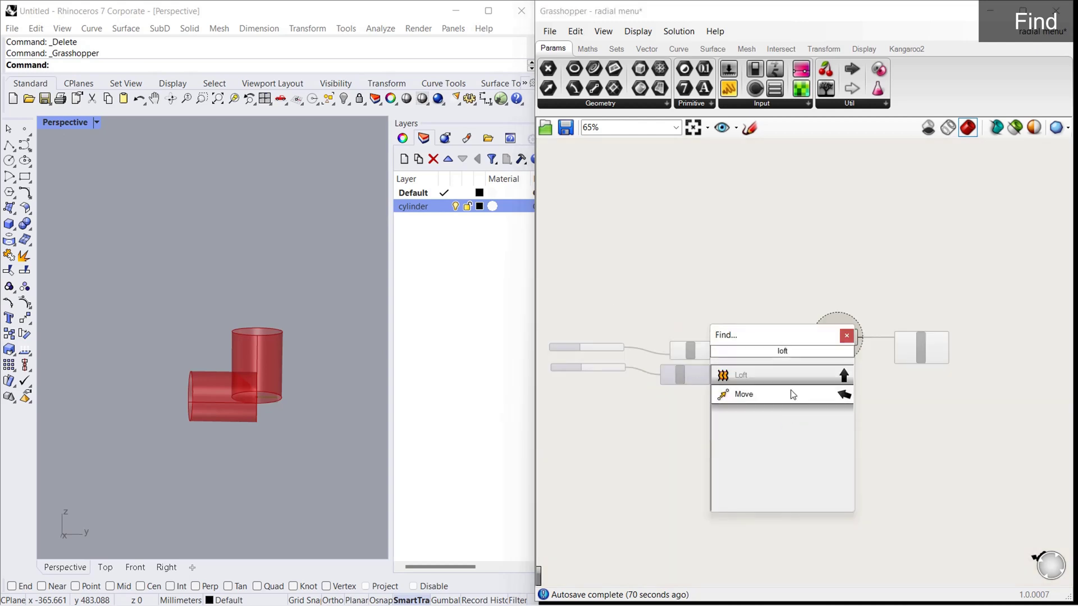
click(793, 394)
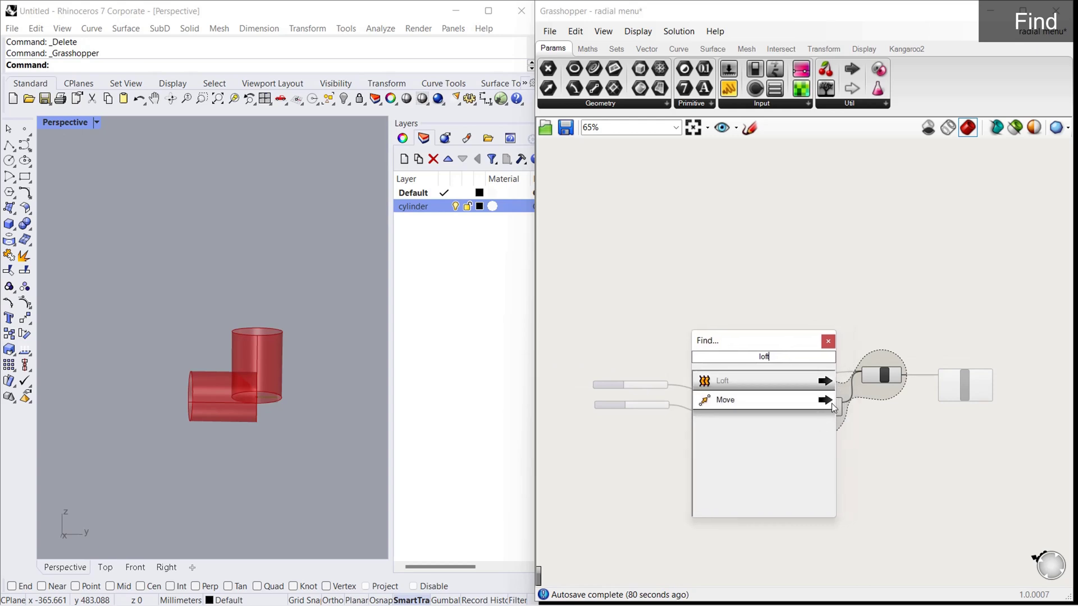
click(824, 380)
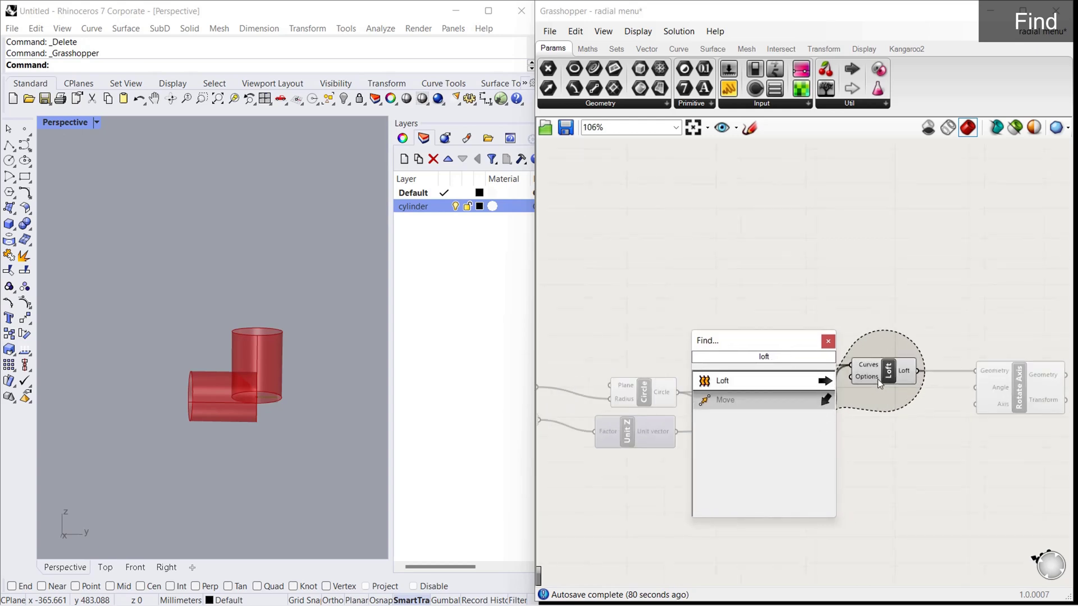
scroll(878, 379, up, 3)
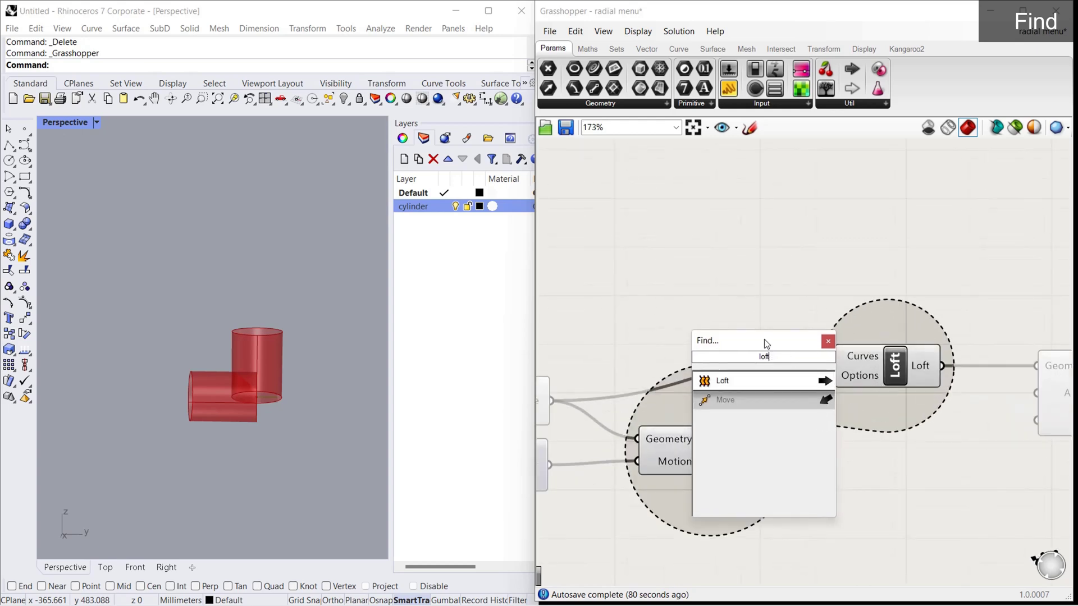
drag(766, 343, 498, 310)
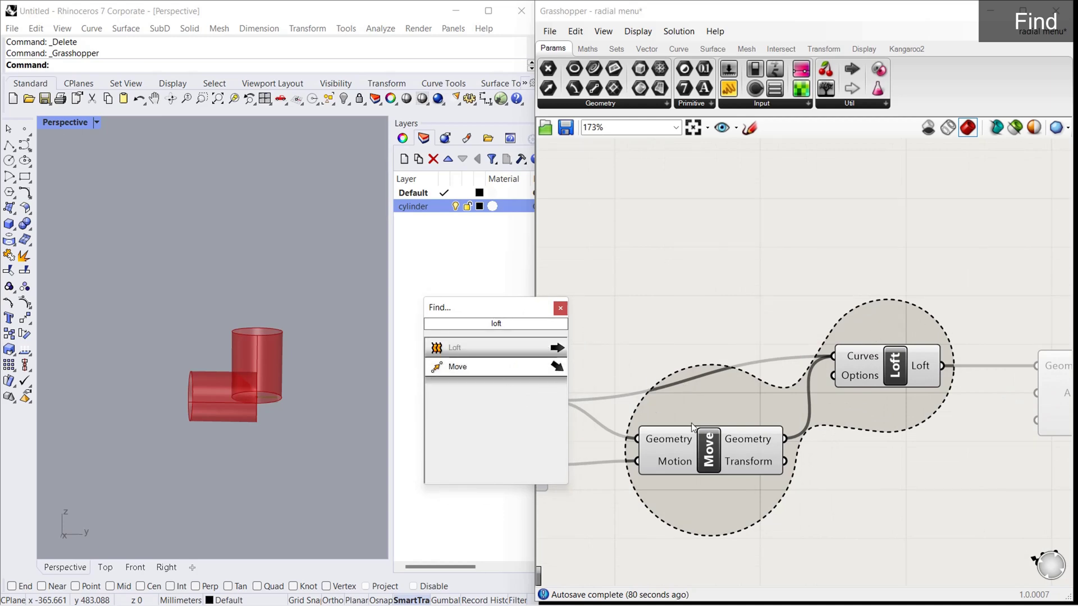